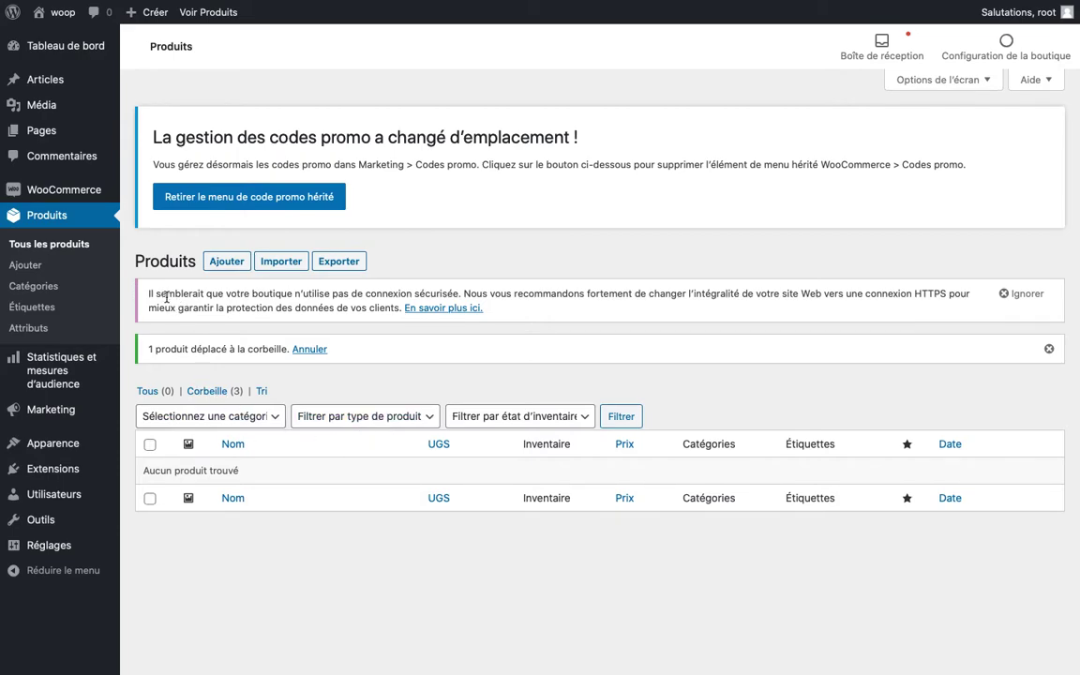
Step: Start a new product and name it "SnapBeard Back"
click(227, 261)
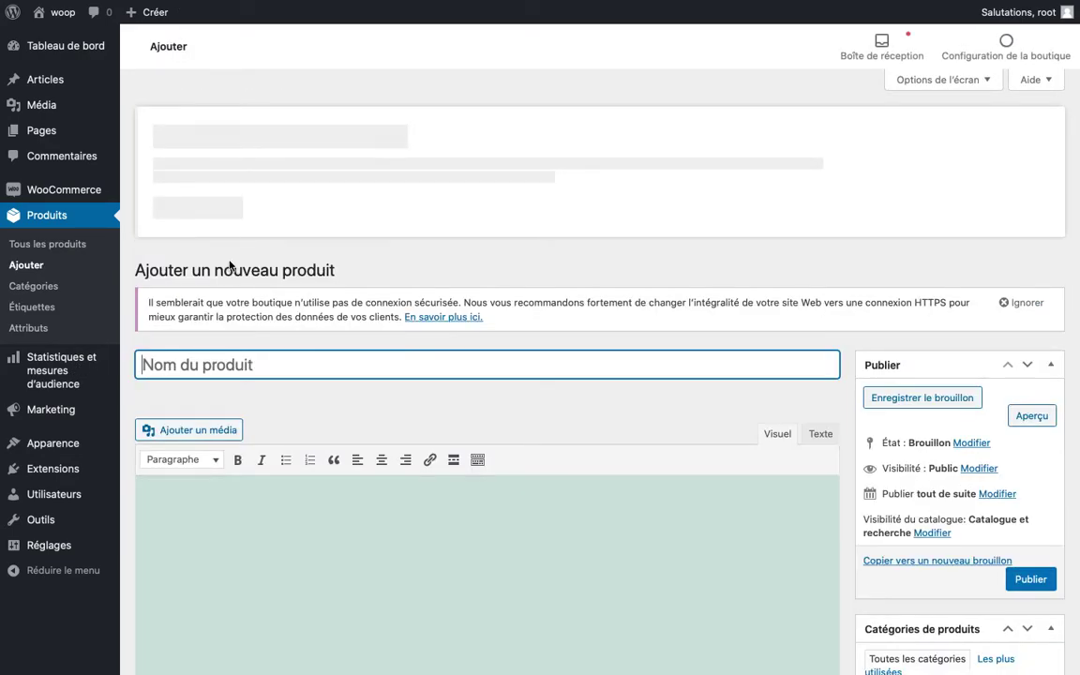
scroll(230, 266, down, 4)
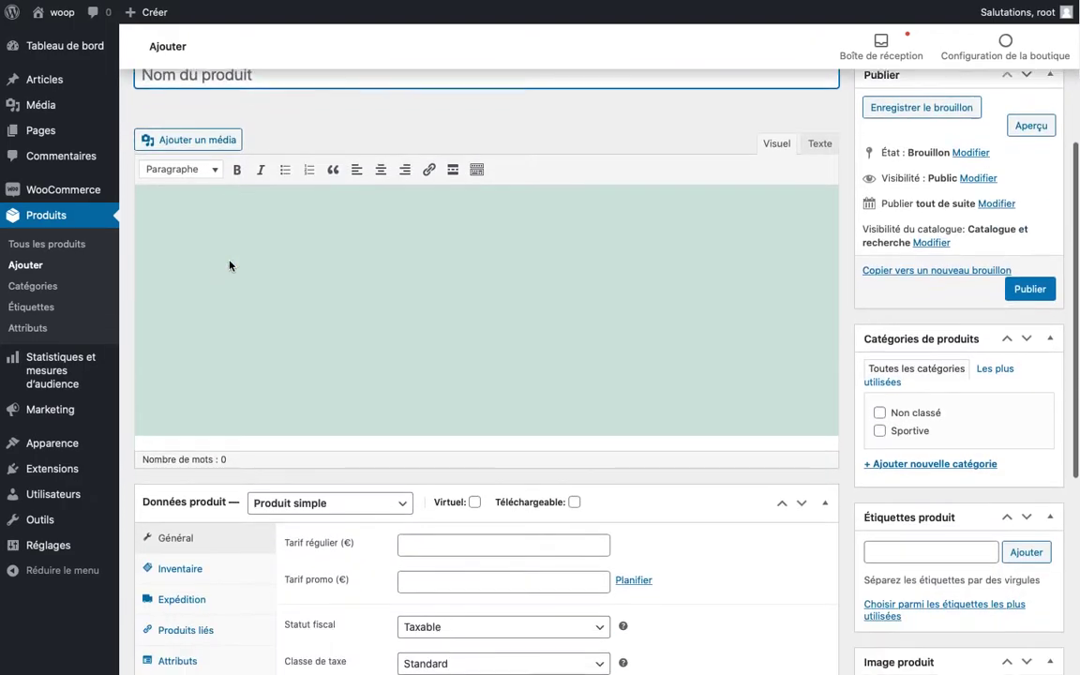
scroll(230, 266, up, 4)
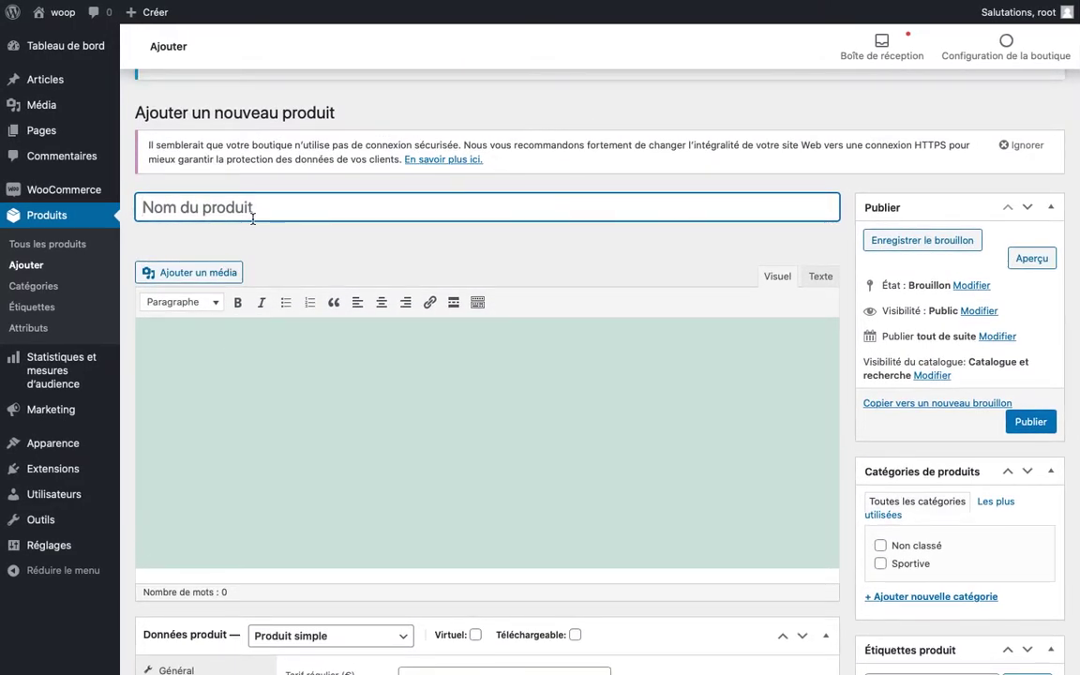
text(SnapBeard Back)
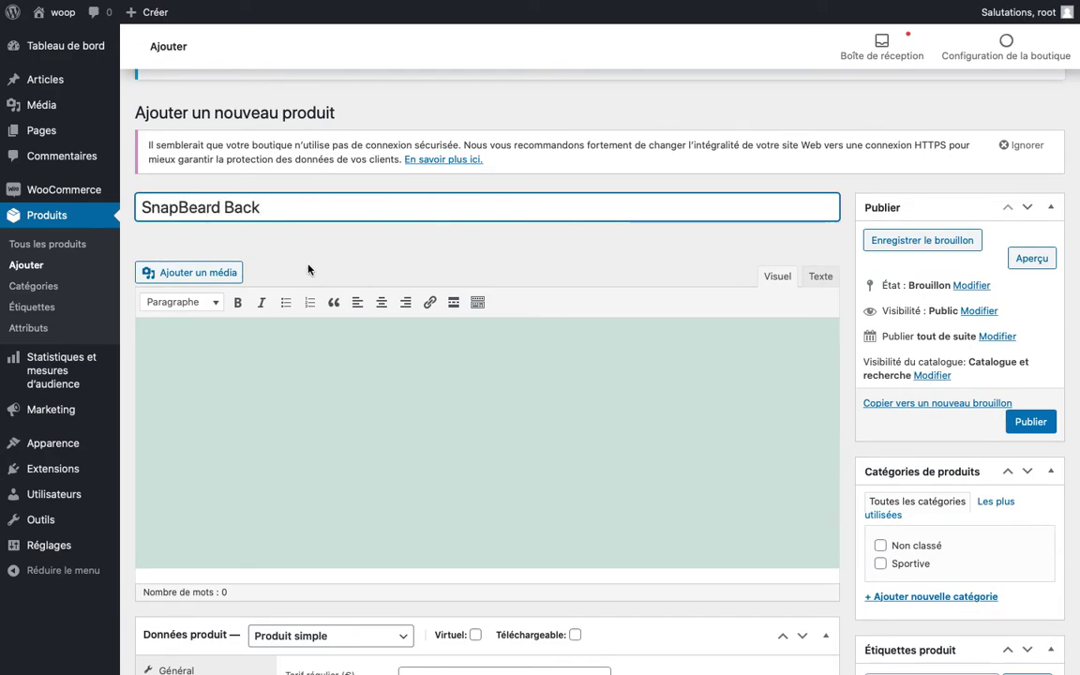
Step: Set the product type to Produit variable in the product data
scroll(308, 269, down, 5)
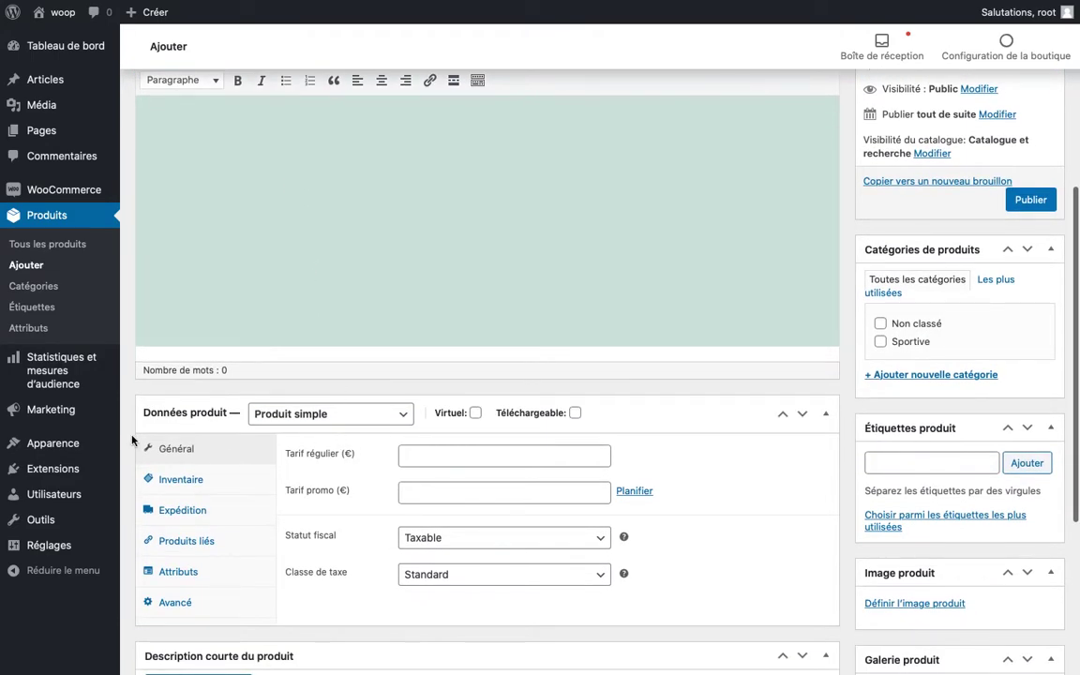
click(350, 420)
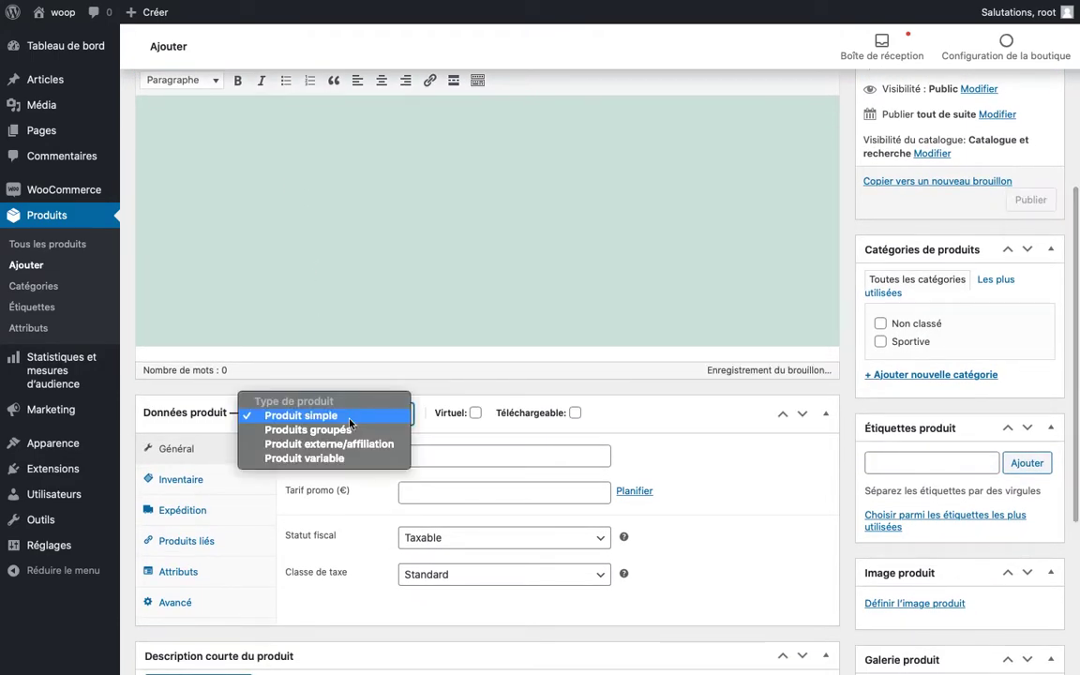
click(326, 459)
Step: Open the Lorem Ipsum generator site in a new browser tab and generate five paragraphs of placeholder text
click(273, 162)
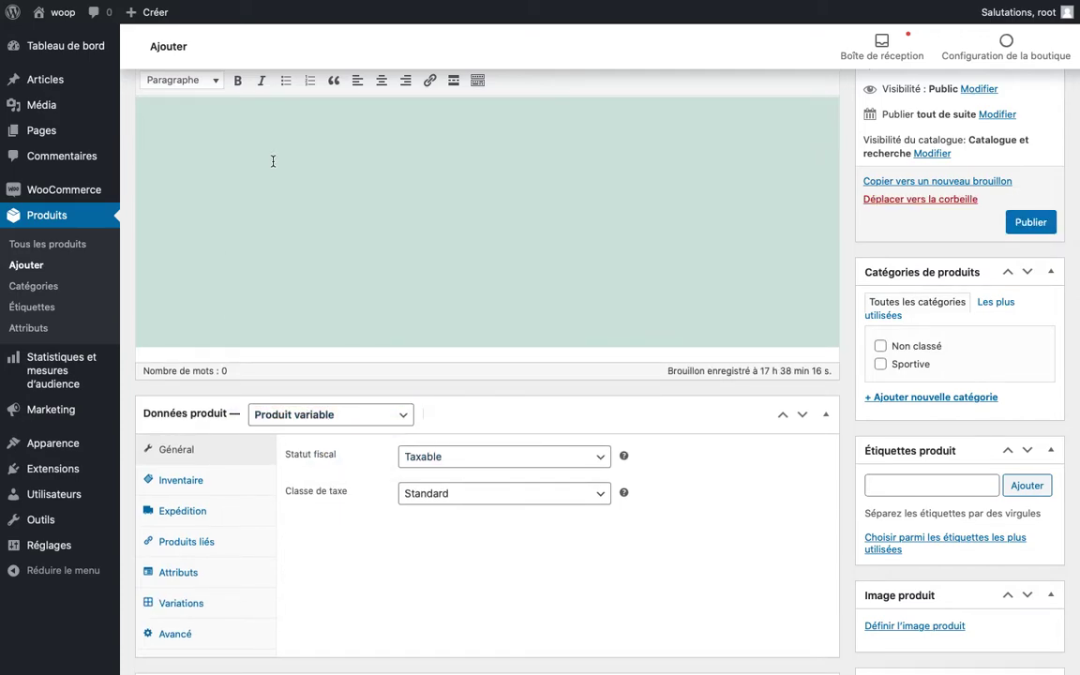
key(super+t)
text(lorem ipsum)
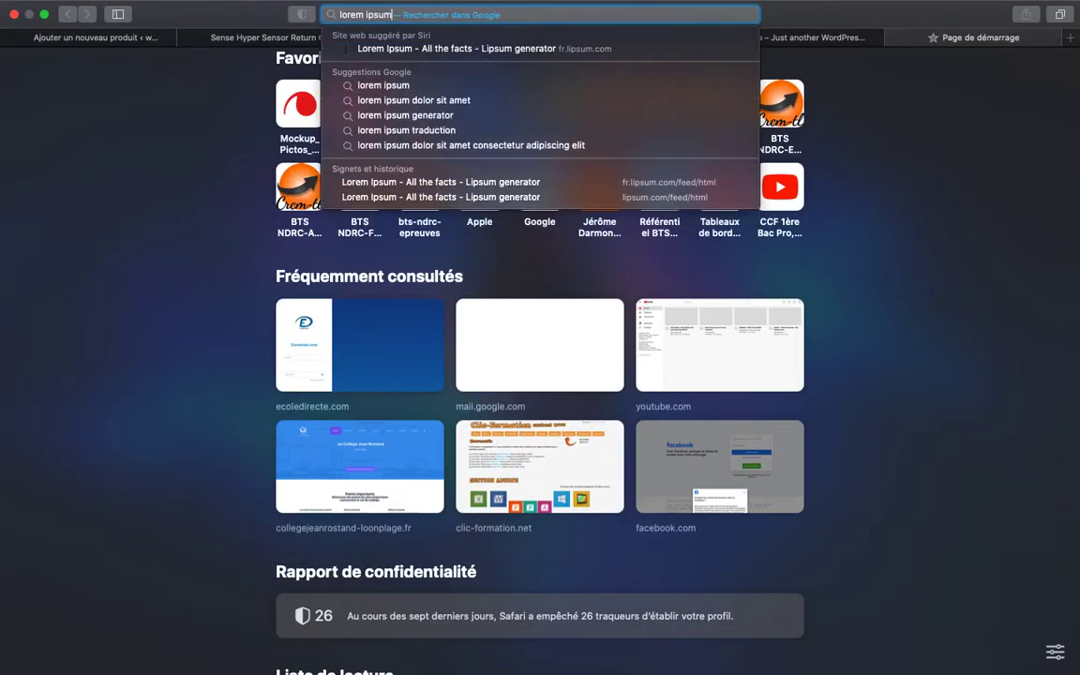
key(Return)
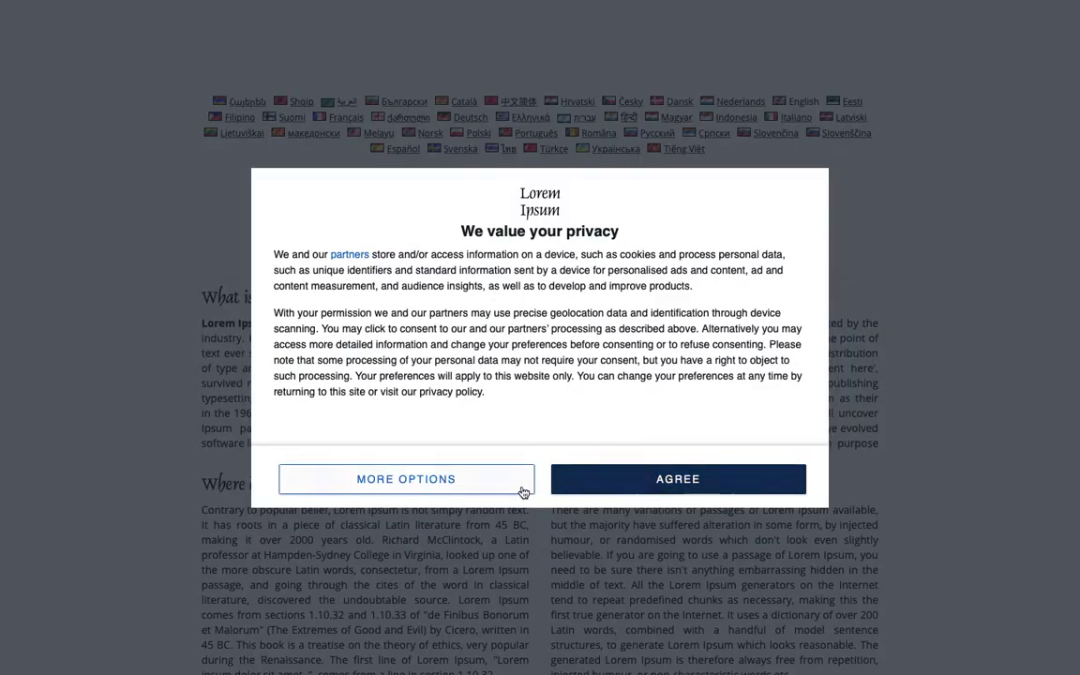
click(609, 488)
scroll(485, 397, down, 10)
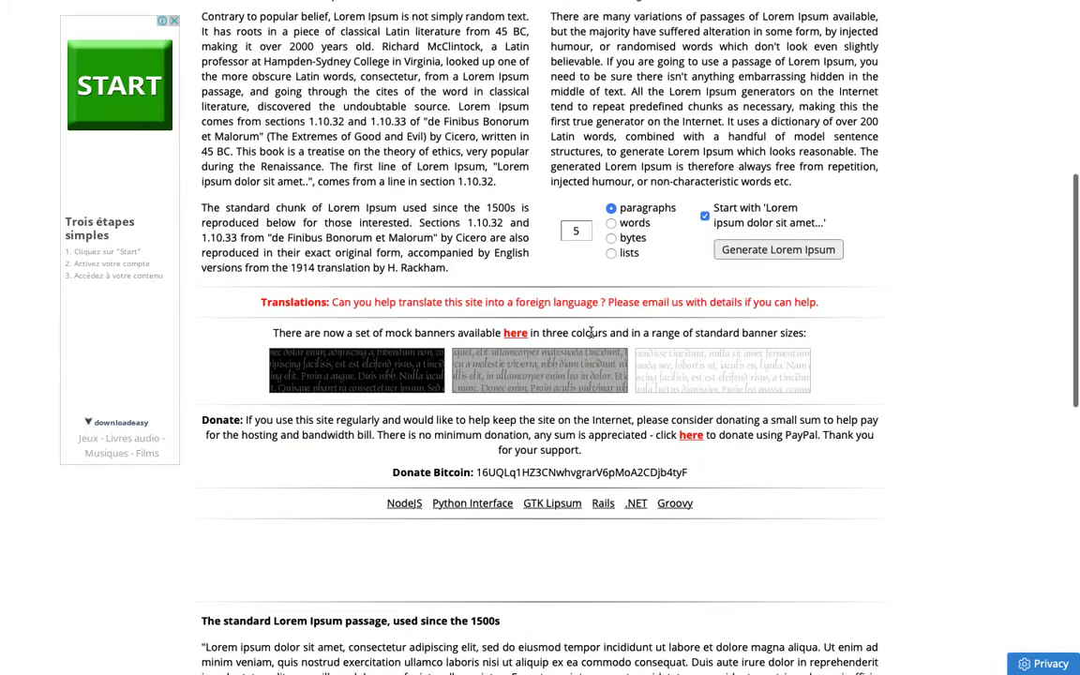
click(776, 249)
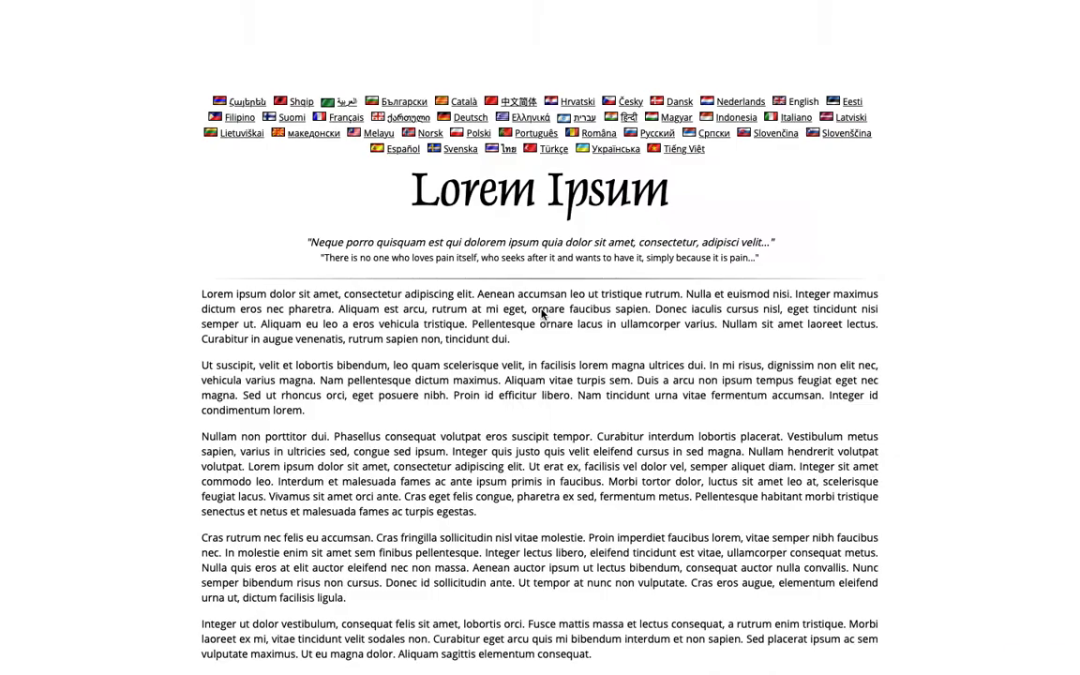
Step: Copy the first generated Lorem Ipsum paragraph into the product's main description
drag(197, 295, 503, 340)
key(super+c)
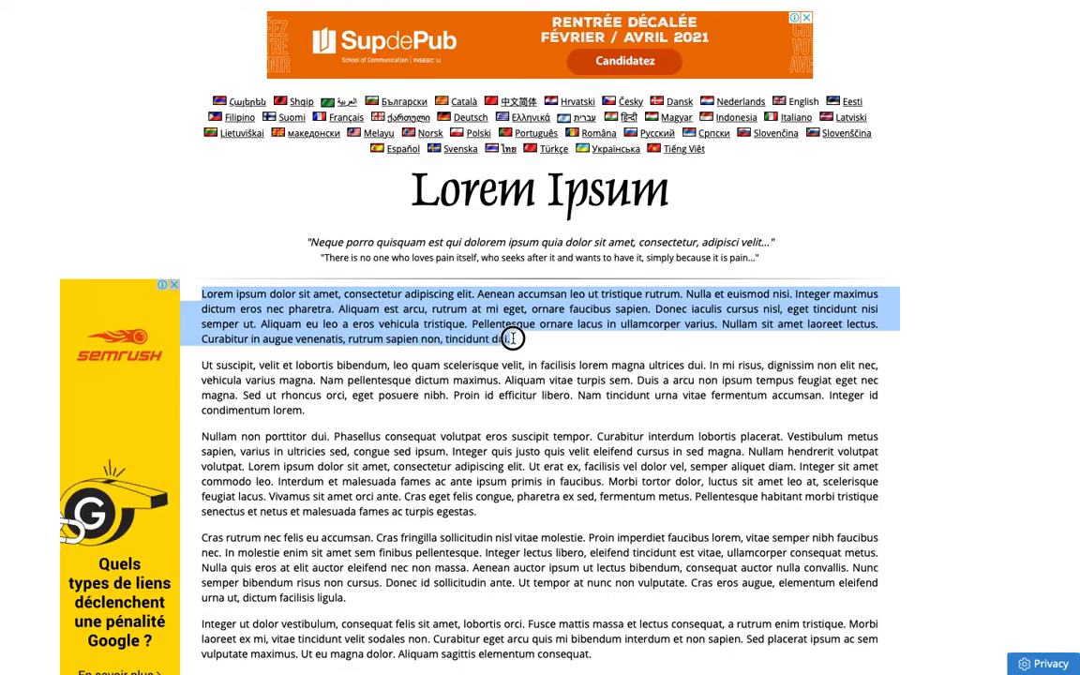
mouse_move(597, 19)
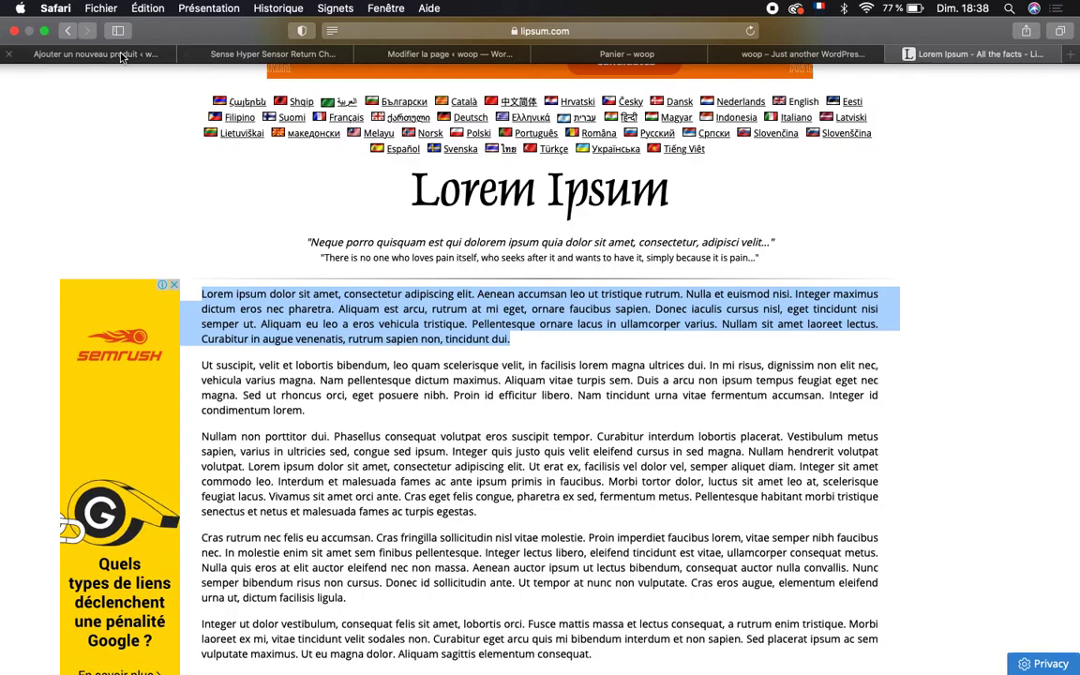
click(167, 56)
key(super+v)
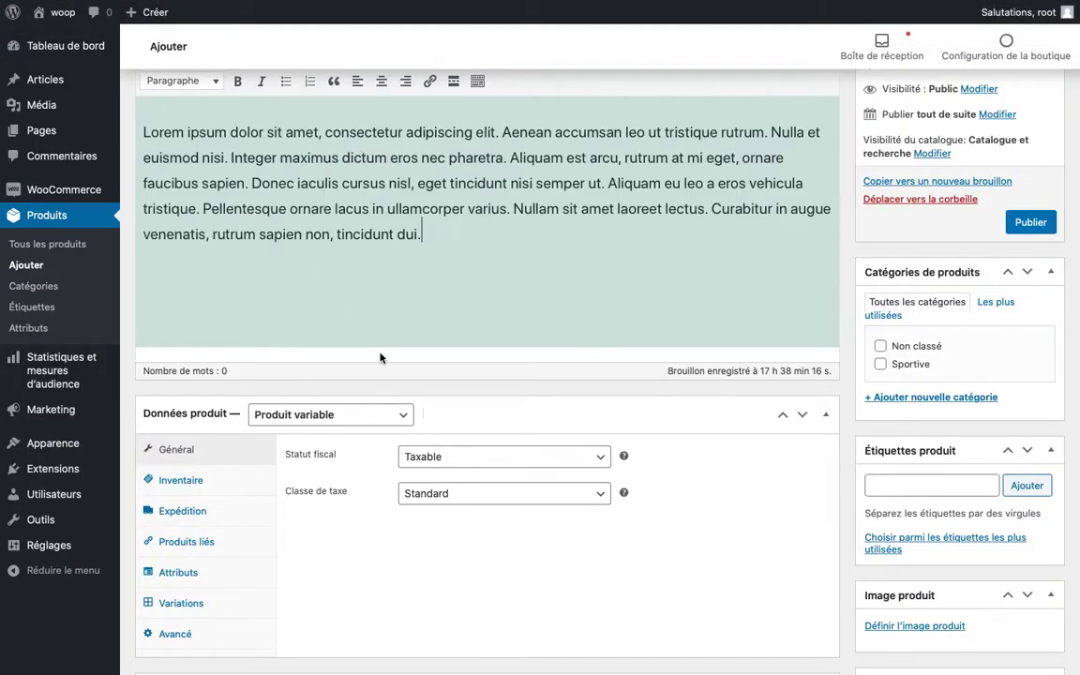
Step: Copy the second generated paragraph, starting with "Ut suscipit", into the product's short description
scroll(382, 355, down, 3)
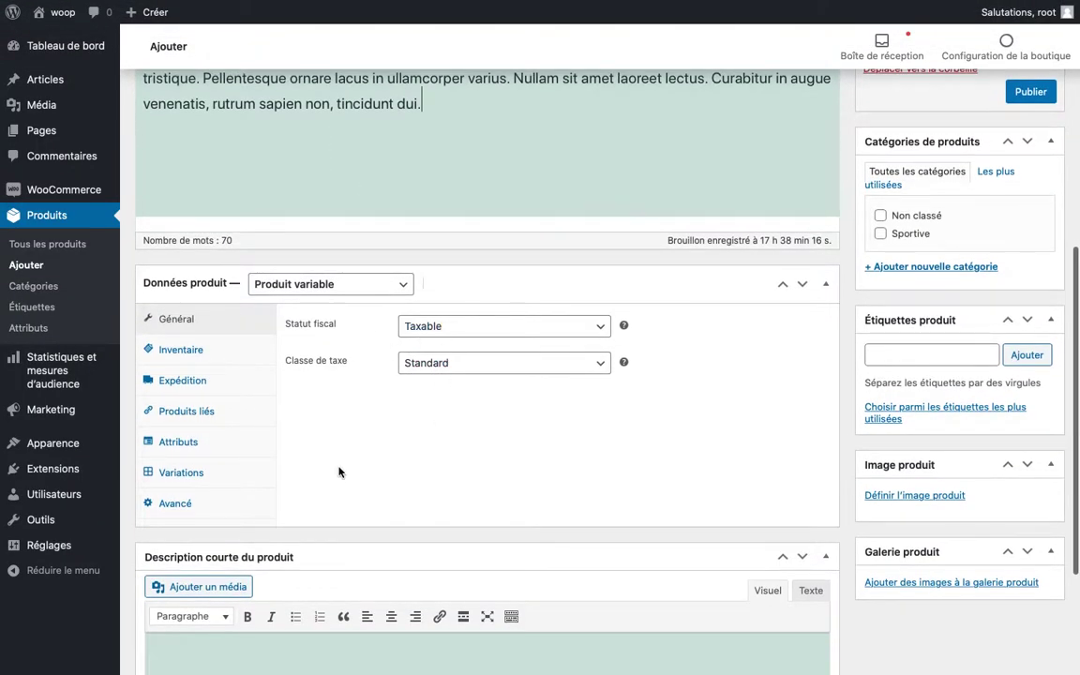
scroll(338, 473, down, 3)
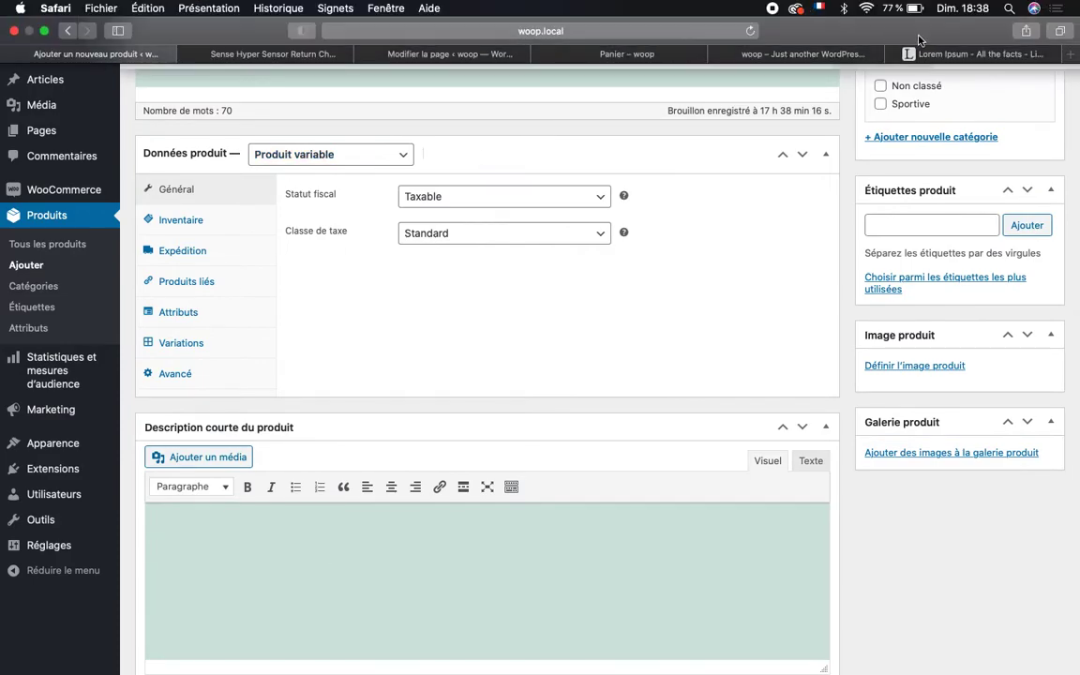
click(891, 47)
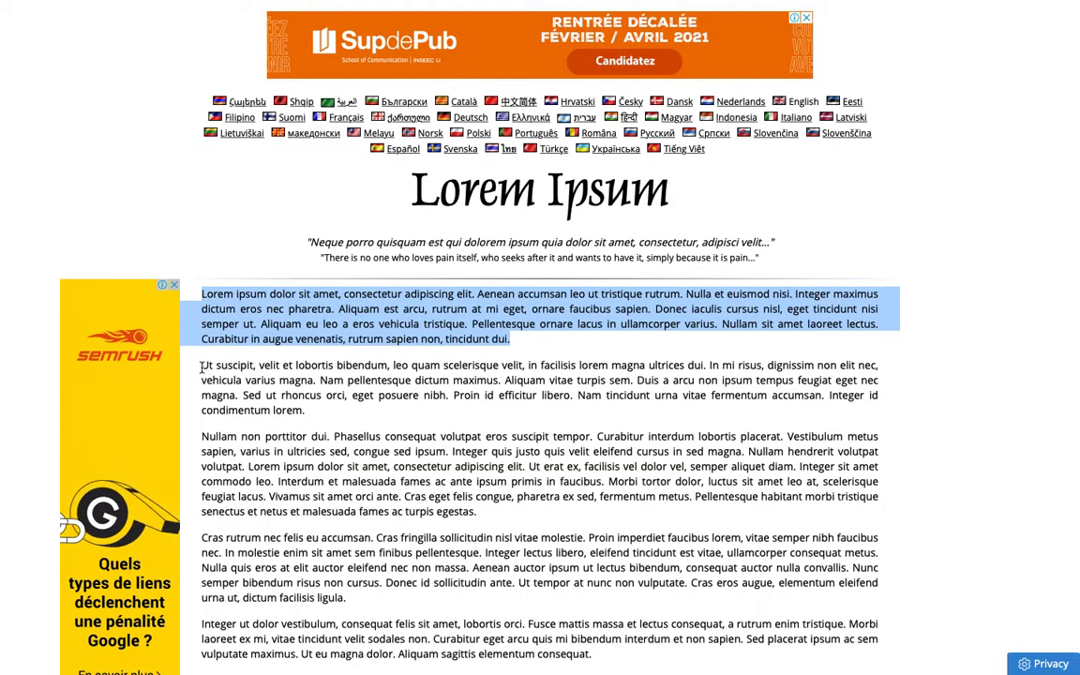
triple_click(327, 413)
key(super+c)
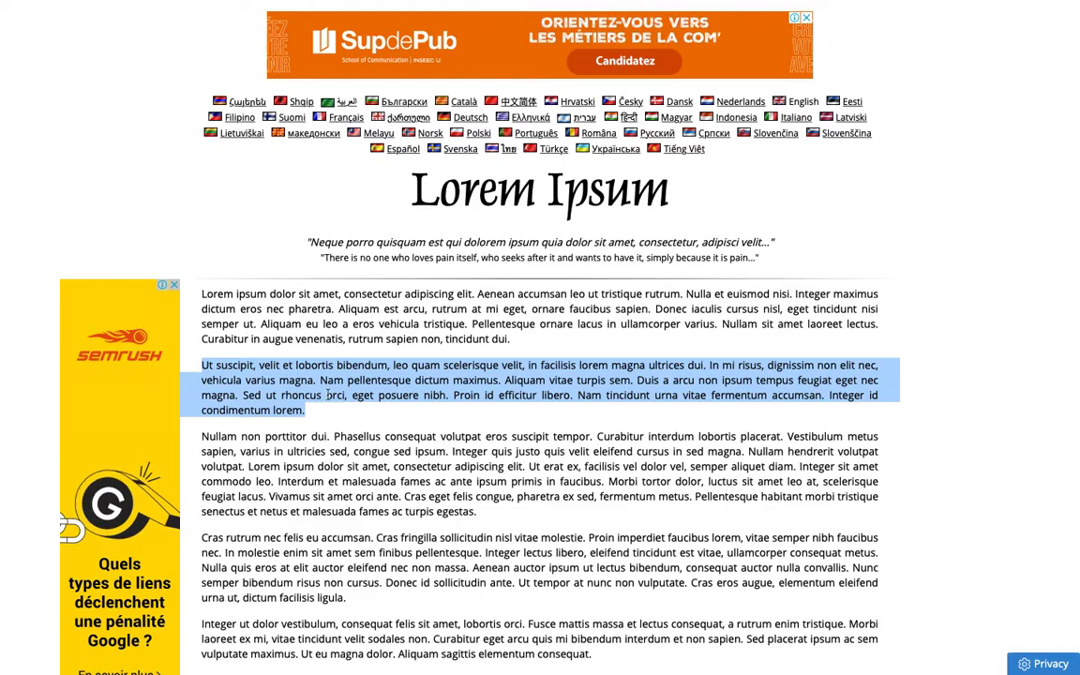
mouse_move(109, 9)
click(99, 54)
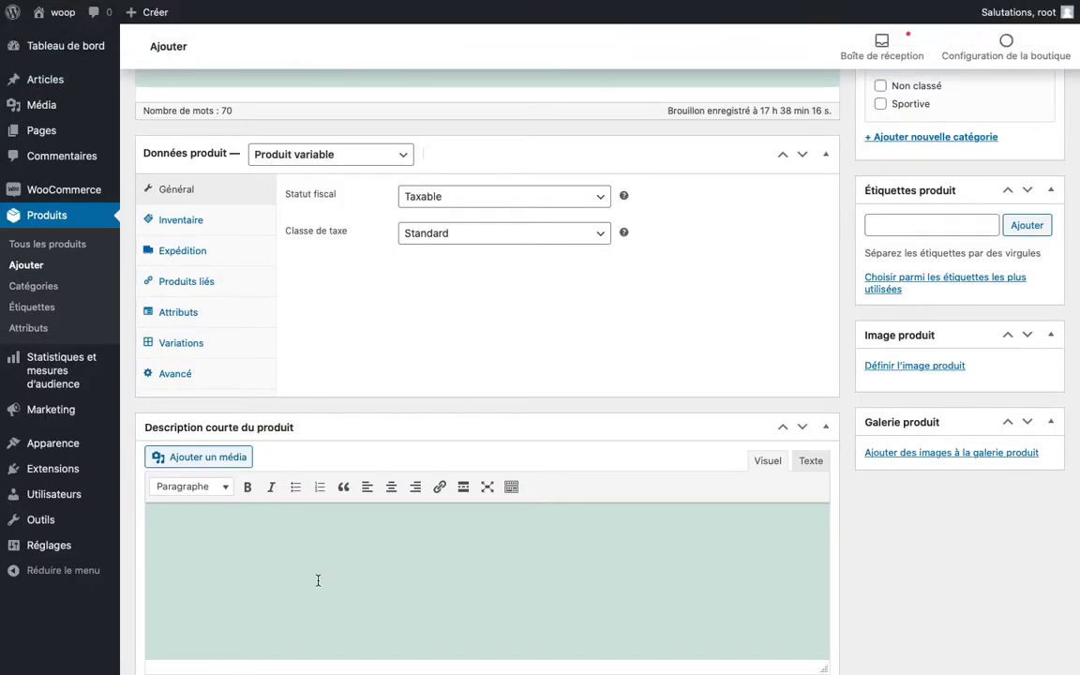
key(super+v)
Step: Upload all the images from the snapback folder and set "noir normal" as the product image
scroll(475, 313, up, 1)
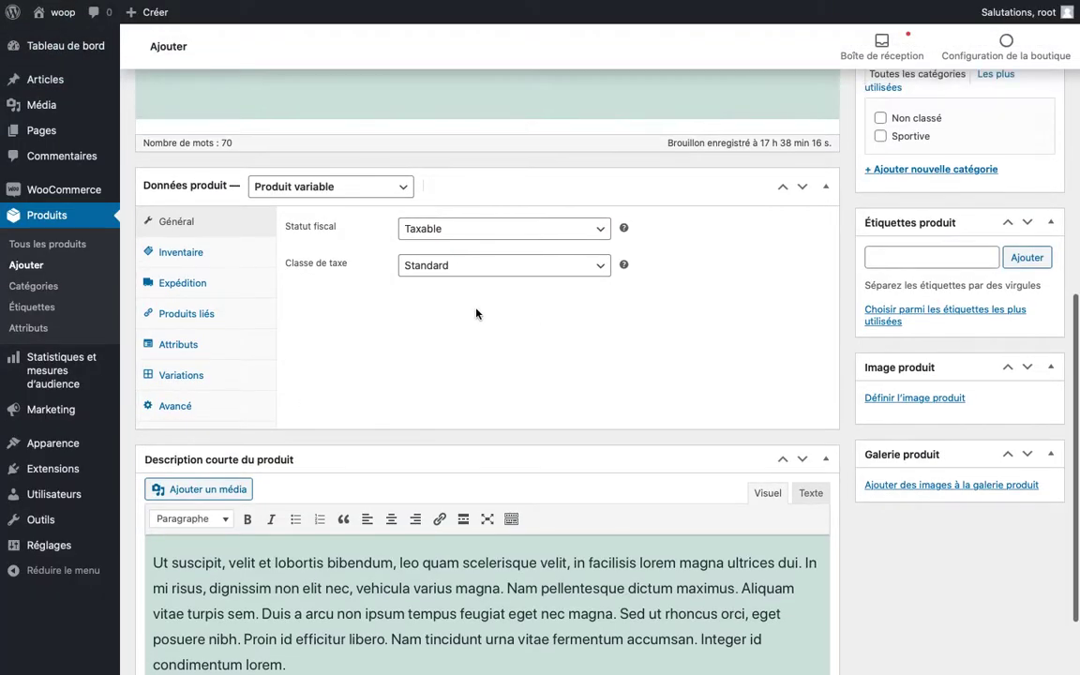
click(924, 398)
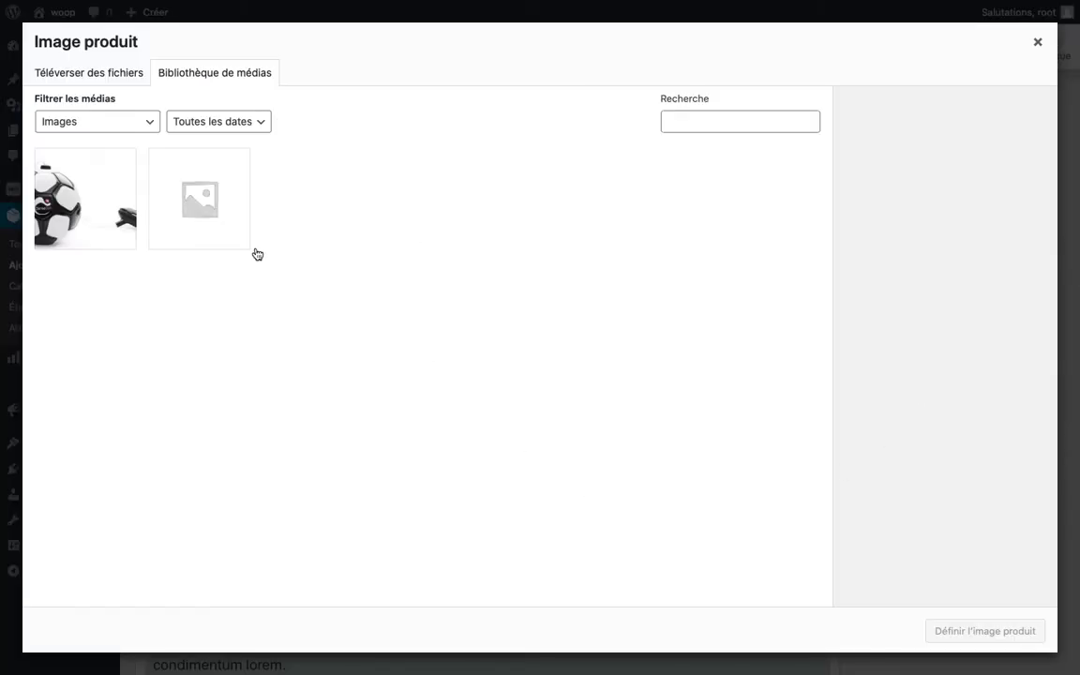
click(121, 83)
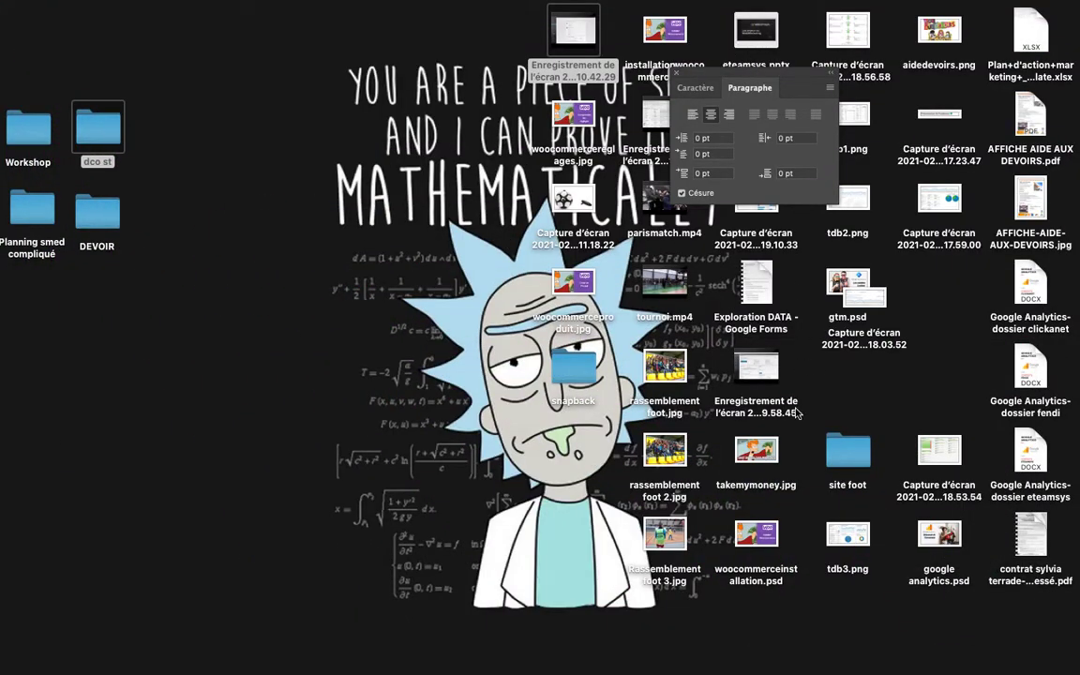
drag(790, 79, 388, 183)
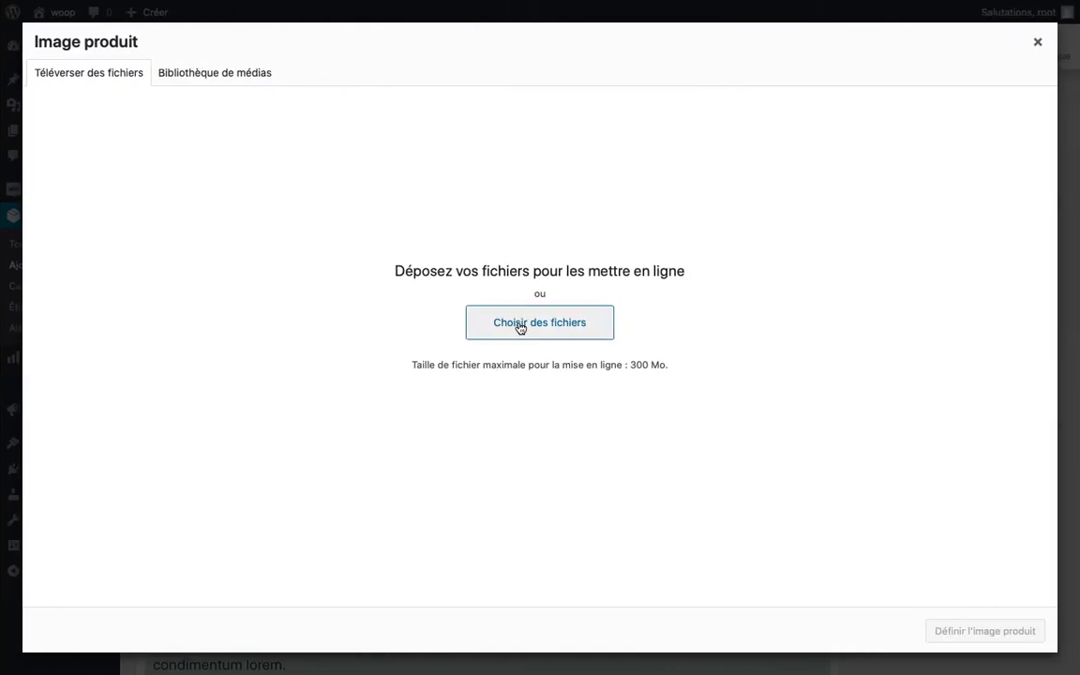
click(520, 327)
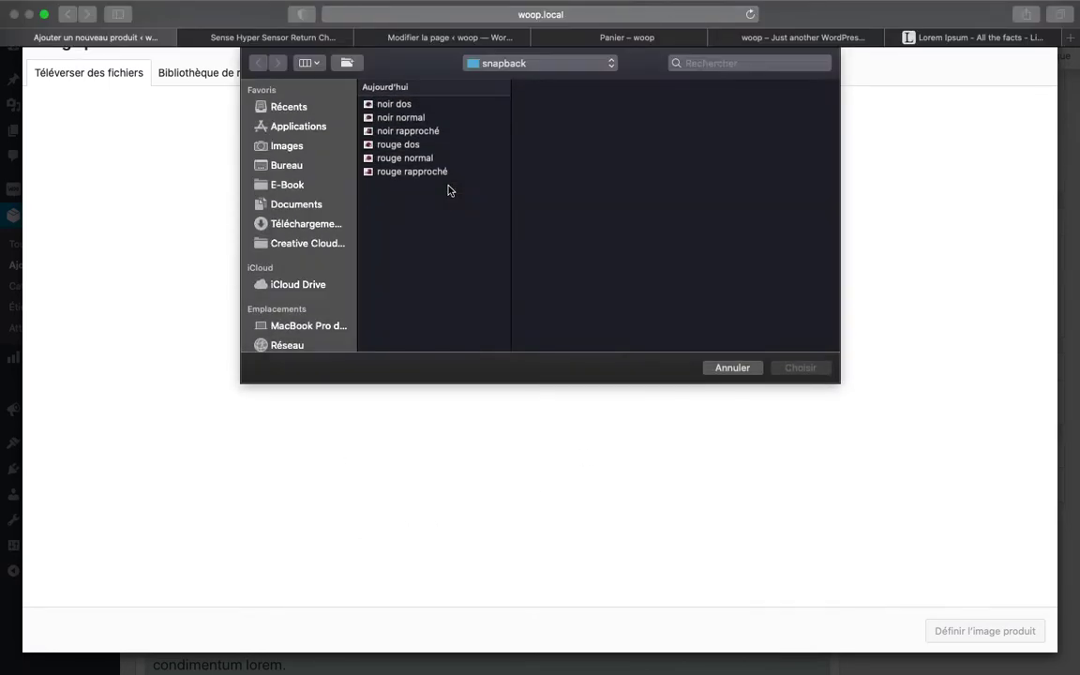
click(422, 221)
key(super+a)
click(813, 368)
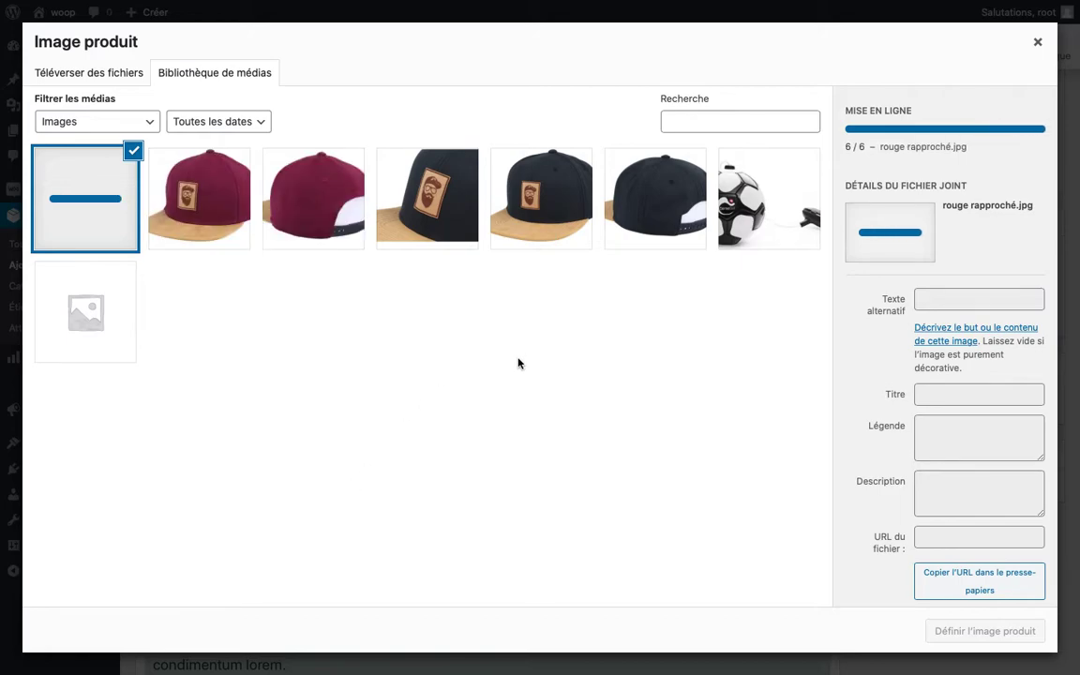
click(546, 198)
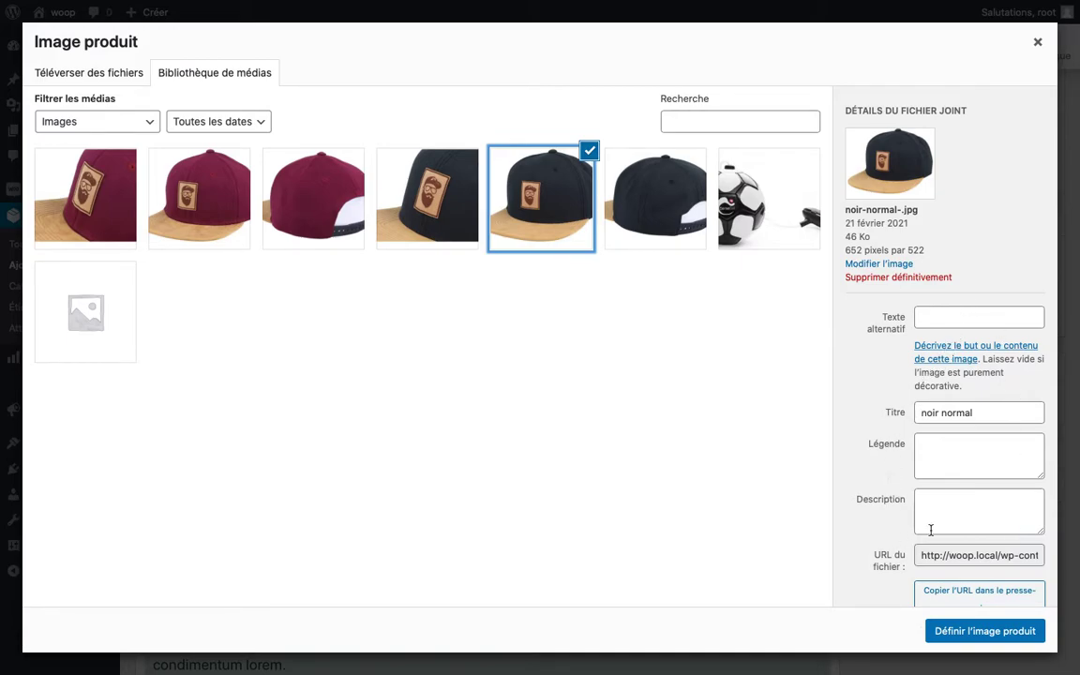
click(934, 630)
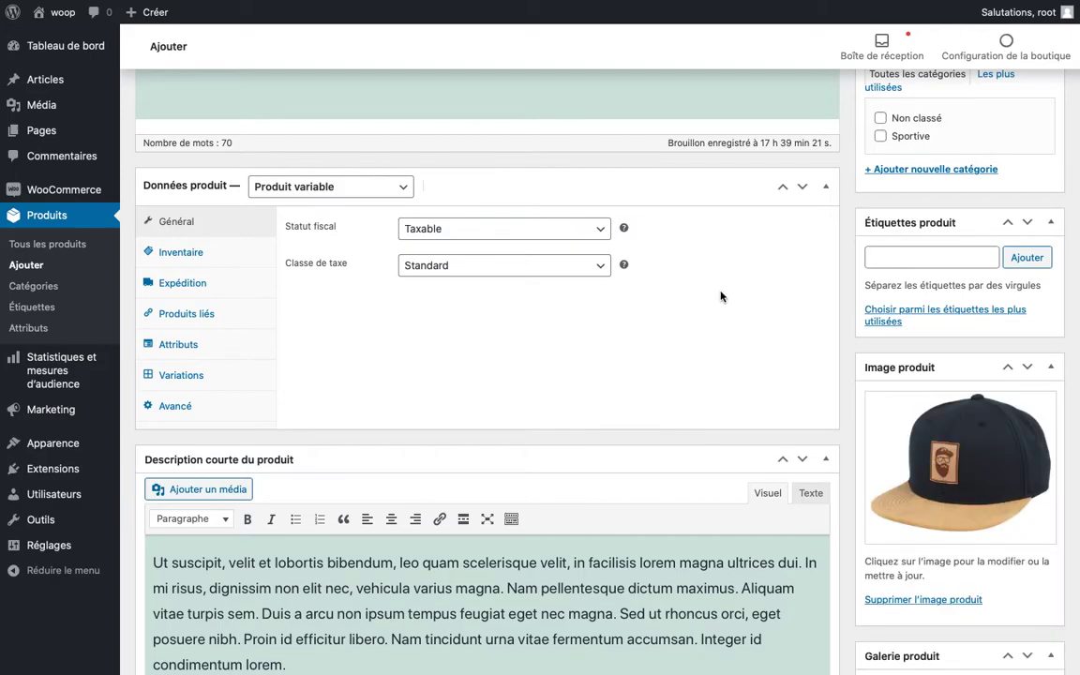
Step: Create a new product category named "SnapBack" and assign it to the product
scroll(635, 327, up, 2)
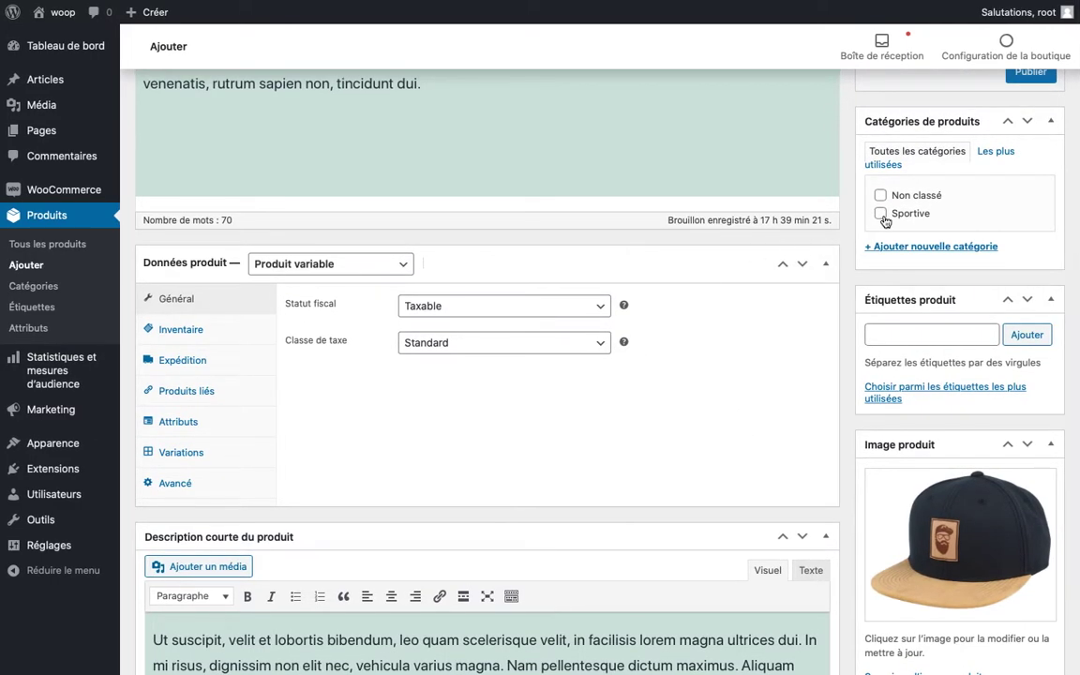
click(919, 247)
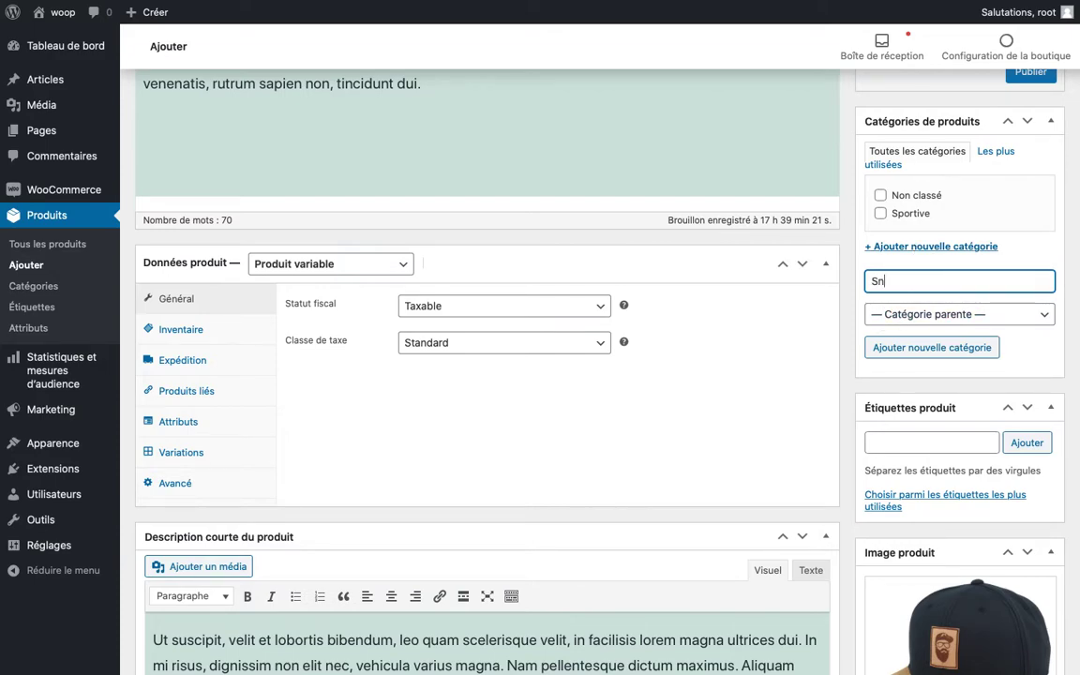
text(SnapBack)
click(919, 348)
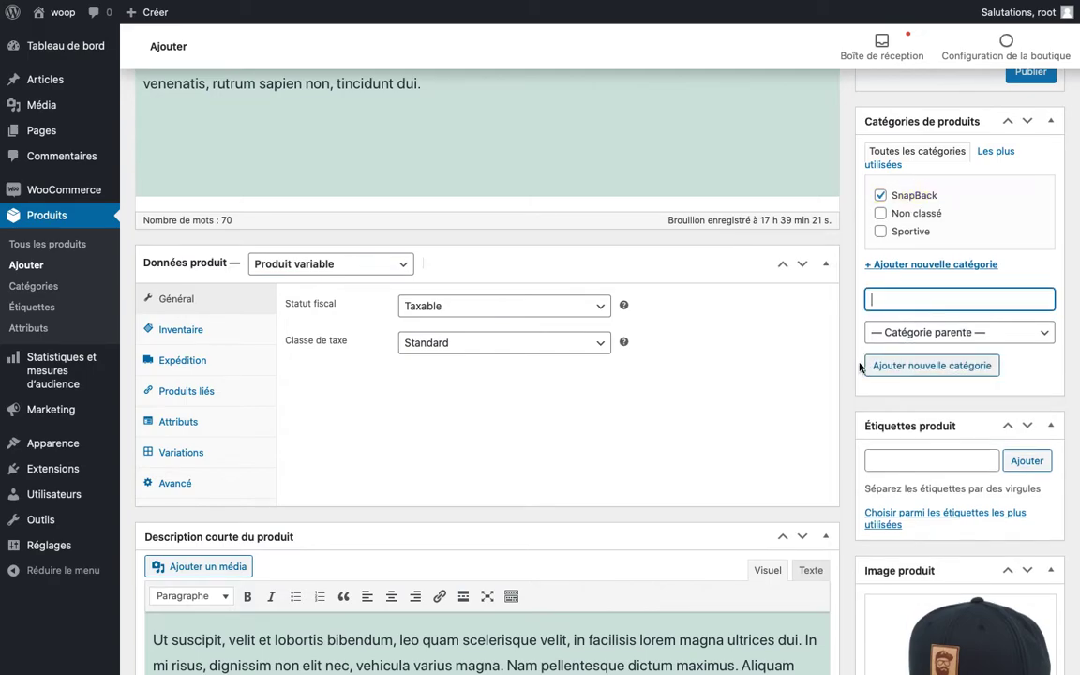
Step: Add the "noir dos" and "noir rapproché" images from the media library to the product gallery
scroll(827, 333, down, 2)
scroll(827, 333, up, 10)
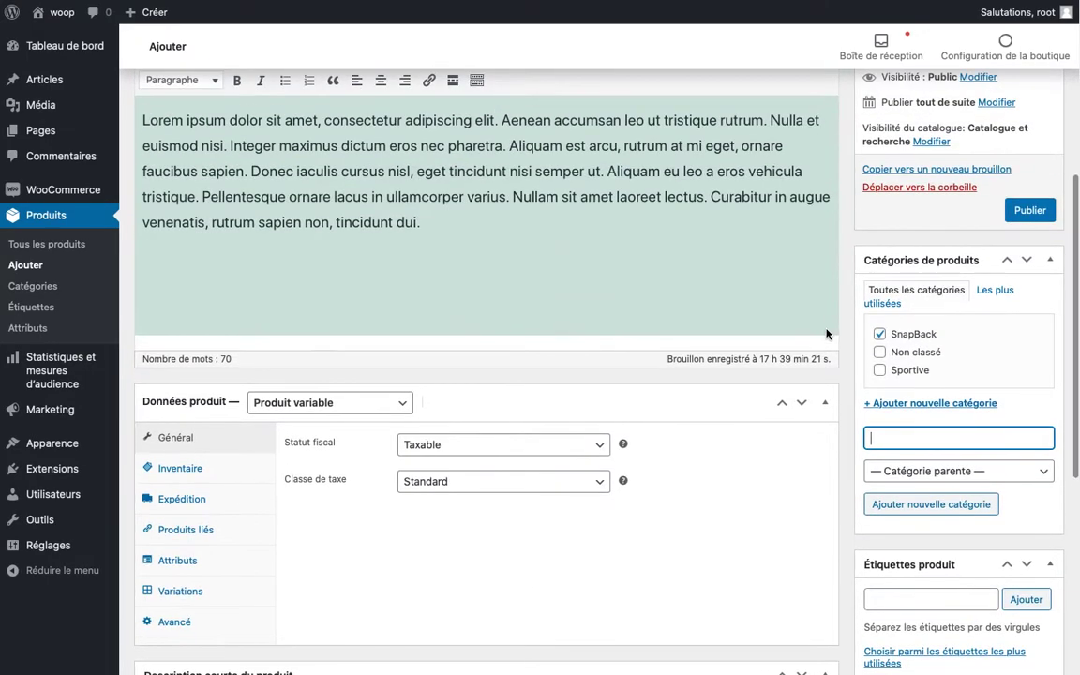
scroll(827, 330, down, 15)
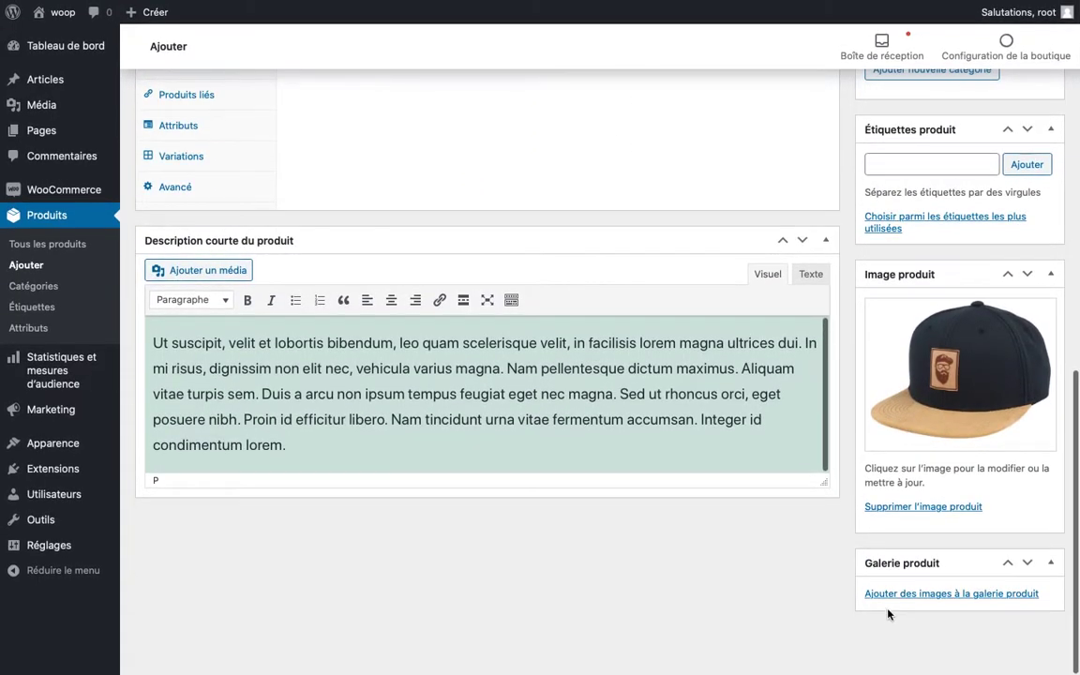
click(934, 596)
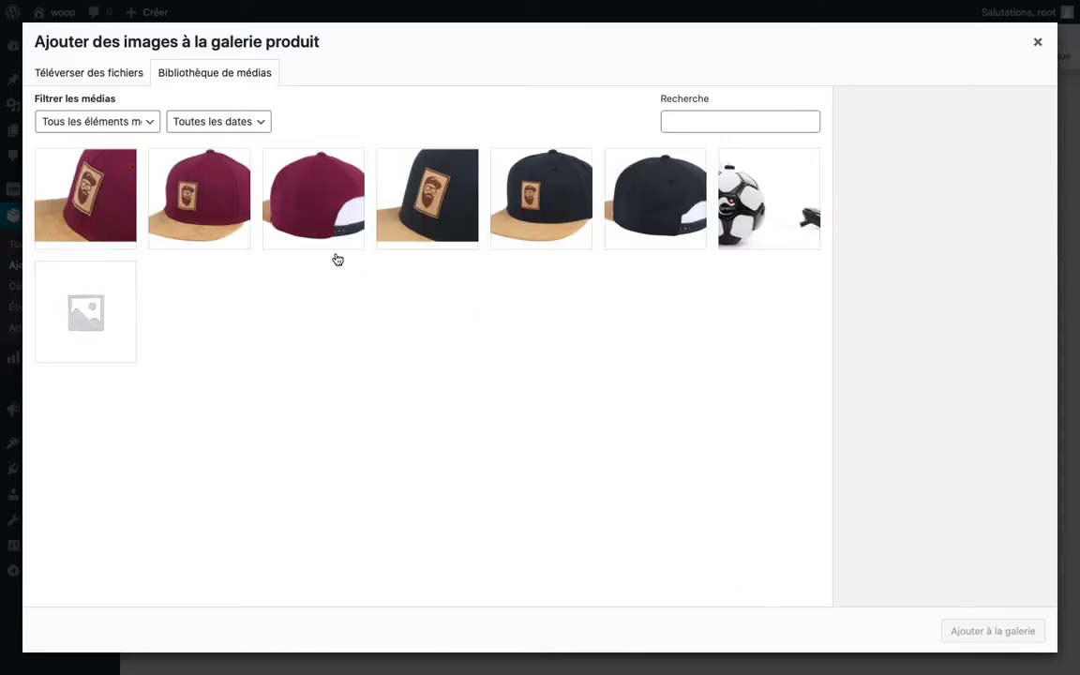
click(548, 225)
click(656, 220)
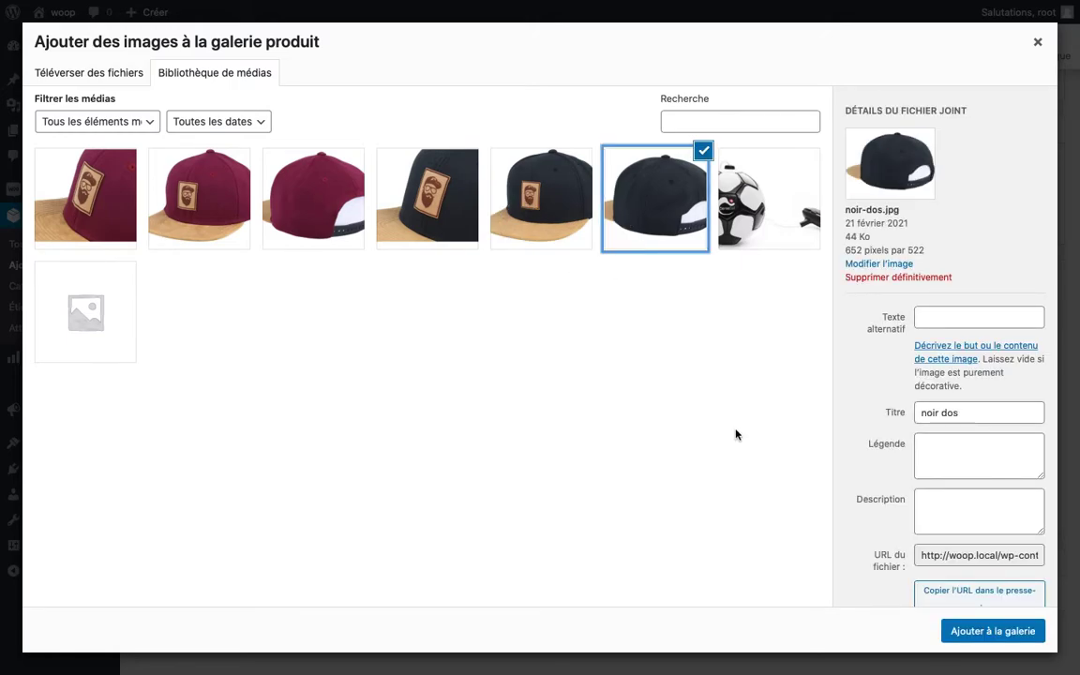
click(433, 219)
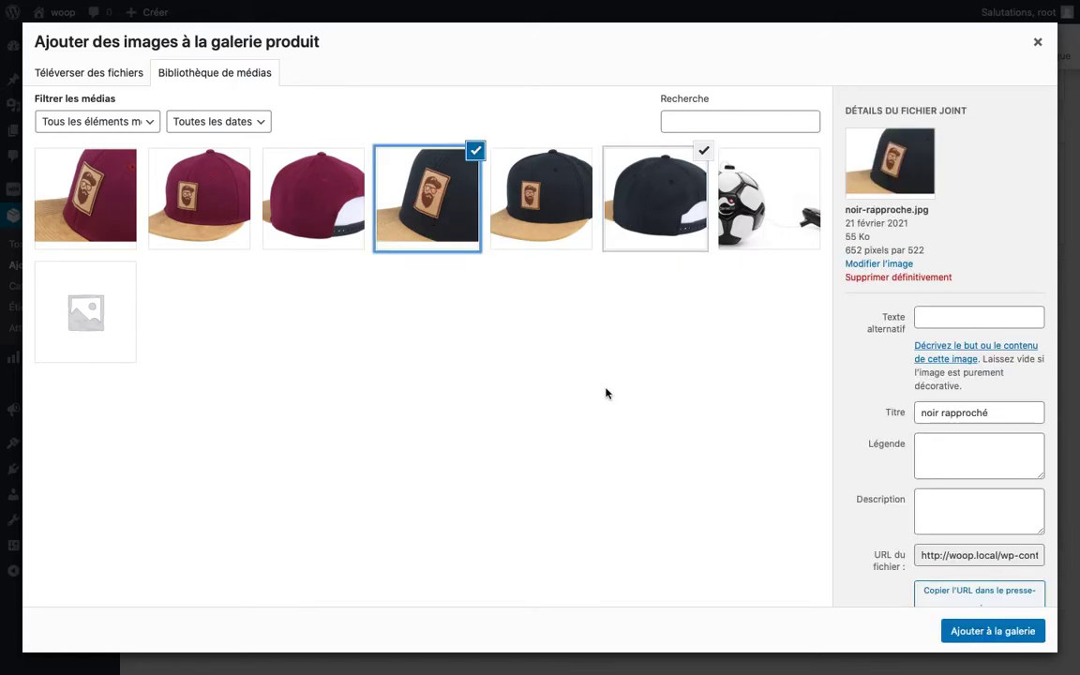
click(992, 631)
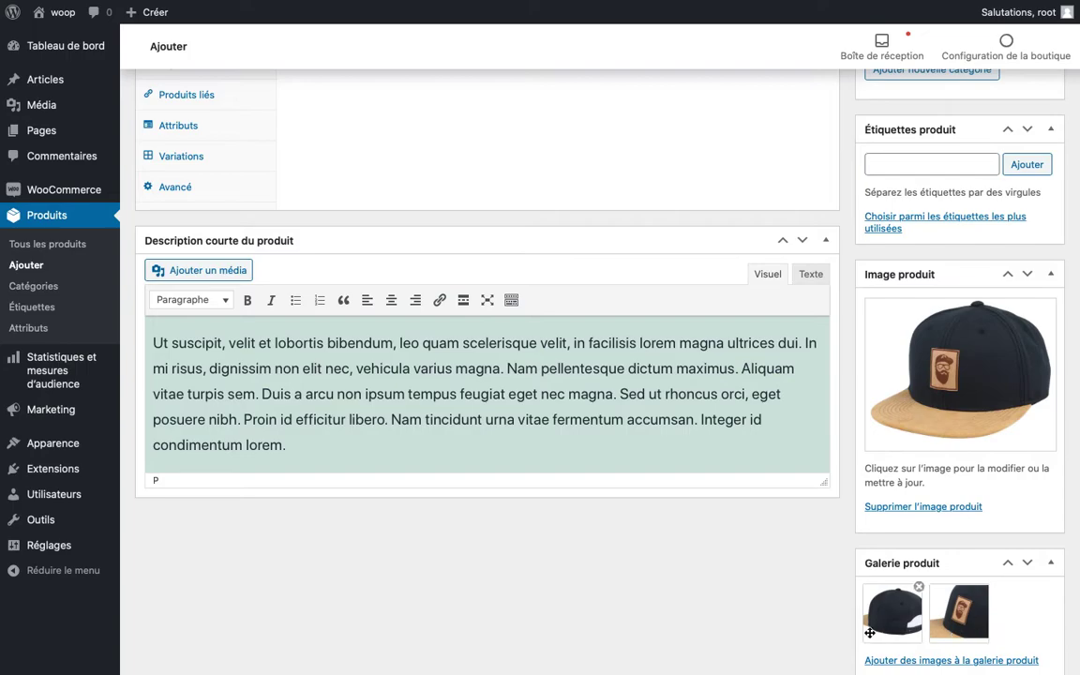
Step: View the inventory settings, switch the product type to Produit simple to compare its fields, and restore Produit variable
scroll(782, 441, up, 3)
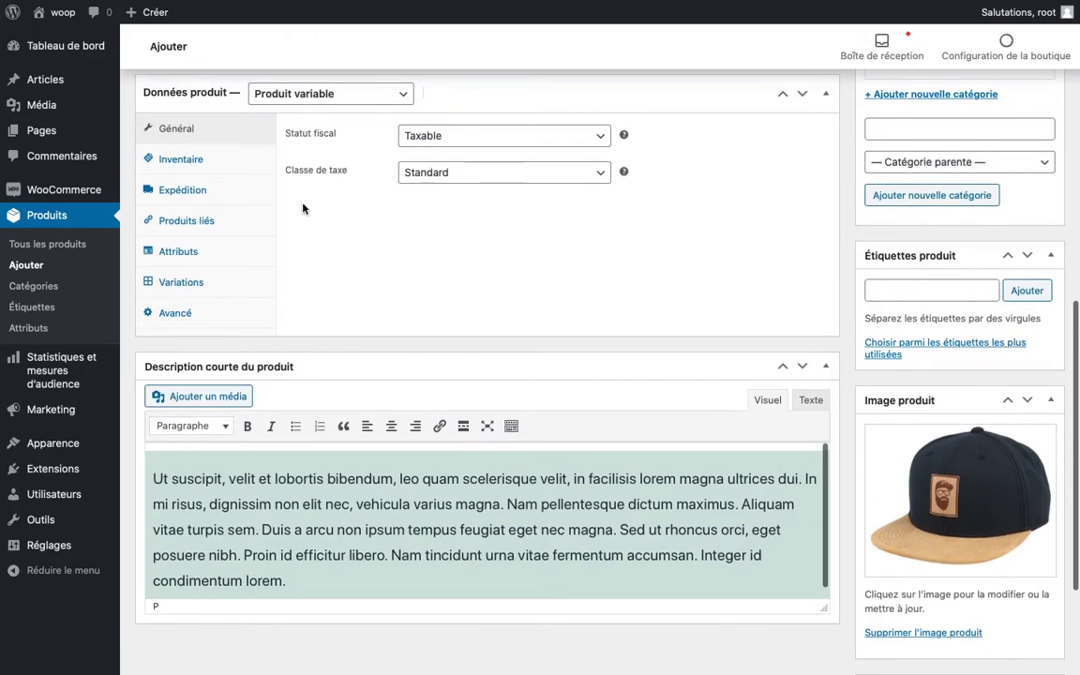
scroll(604, 196, up, 2)
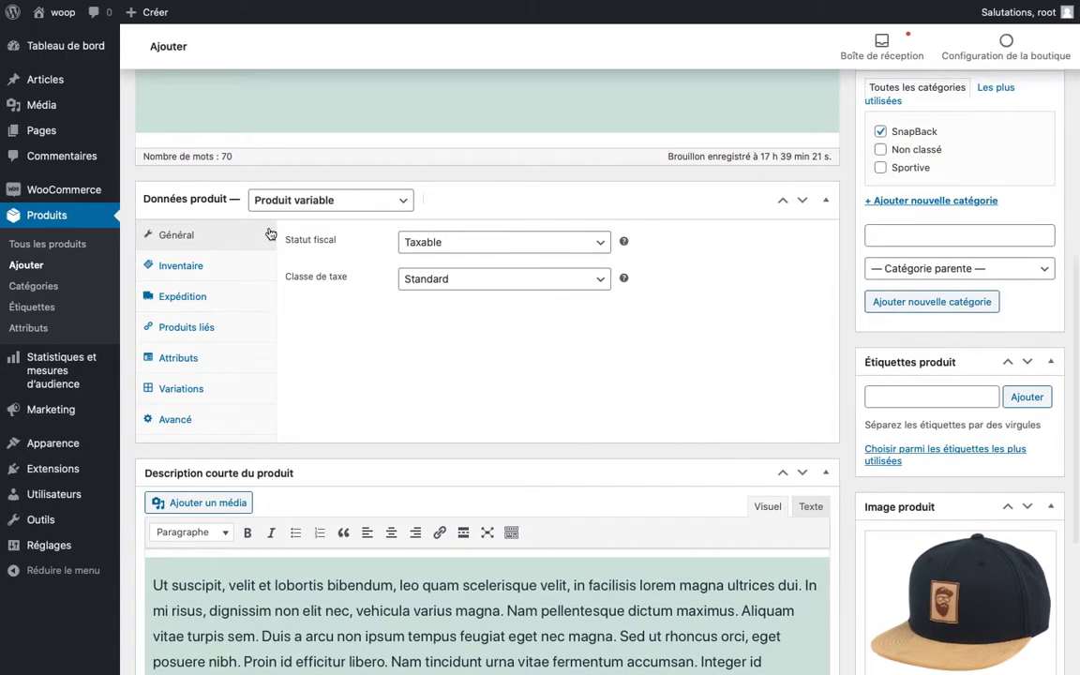
click(213, 271)
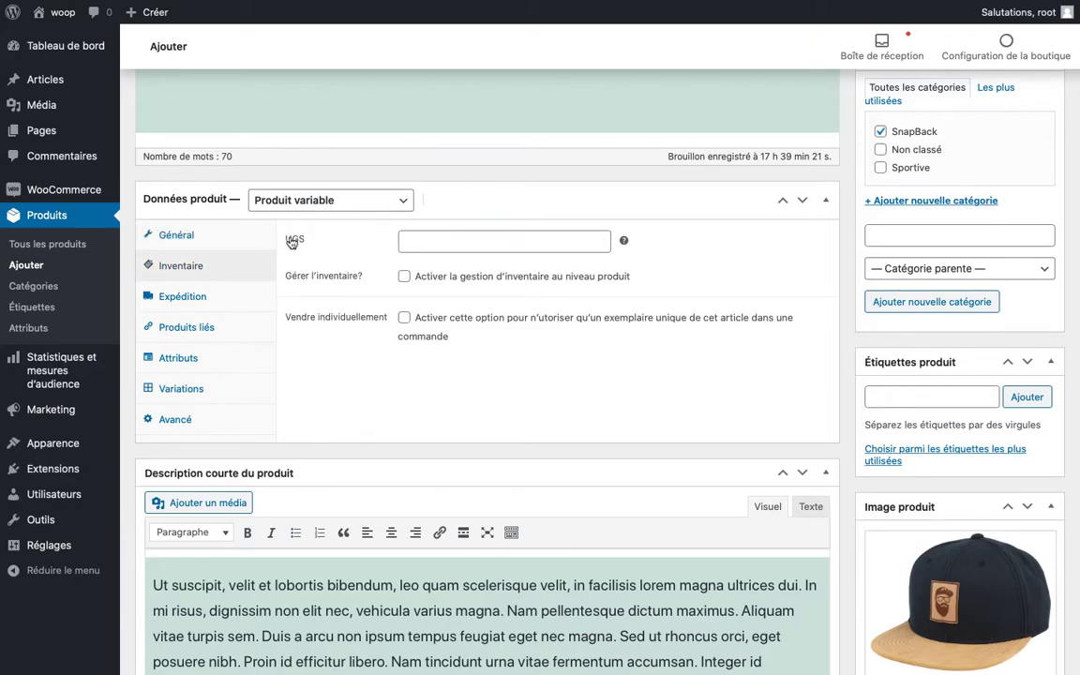
click(333, 199)
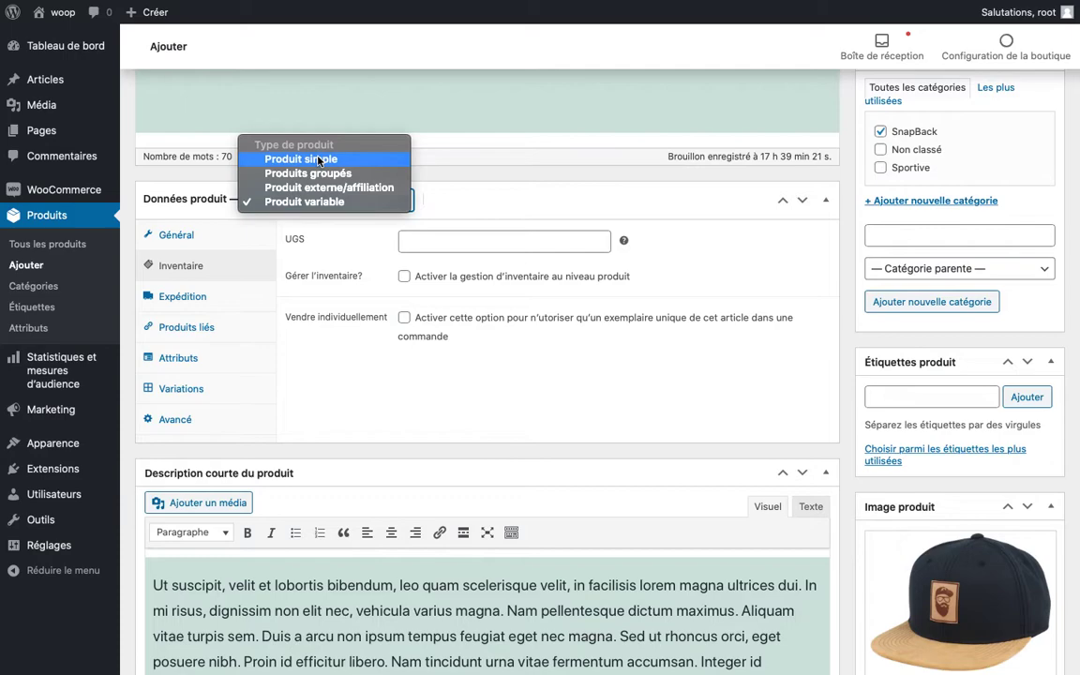
click(317, 160)
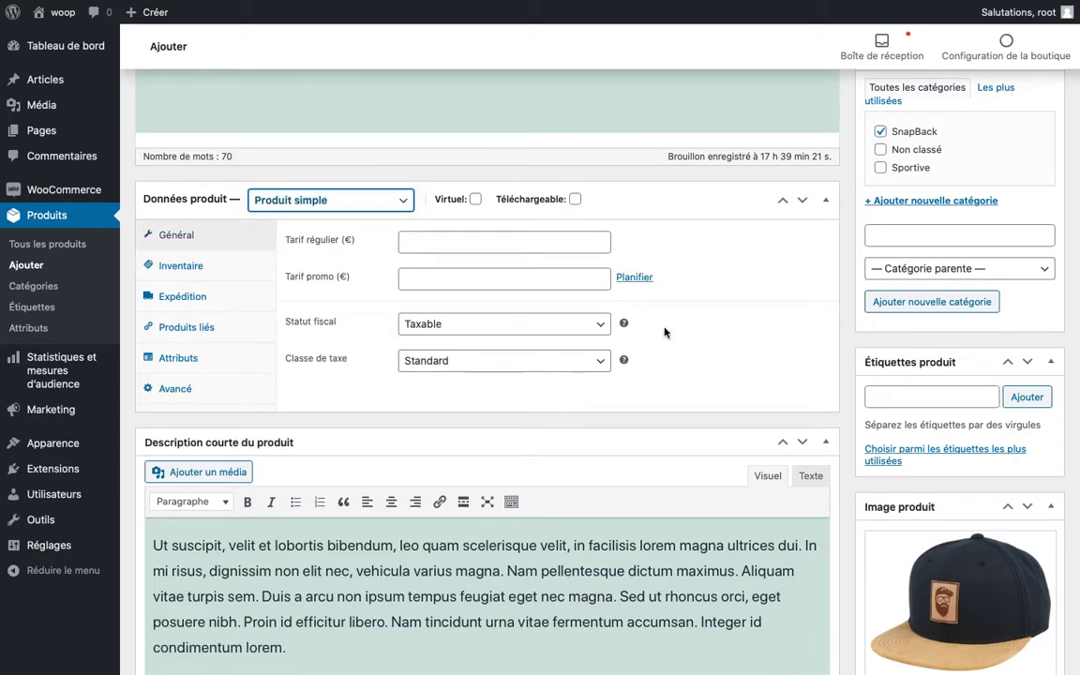
click(402, 204)
click(352, 240)
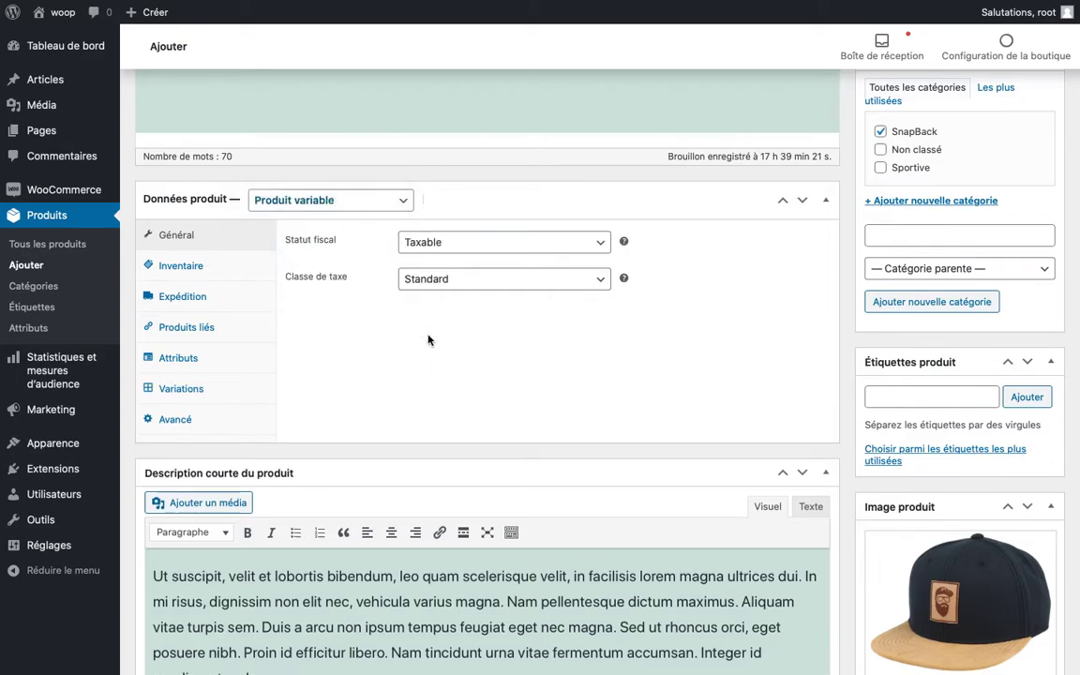
Step: Publish the SnapBeard Back product
scroll(900, 413, up, 5)
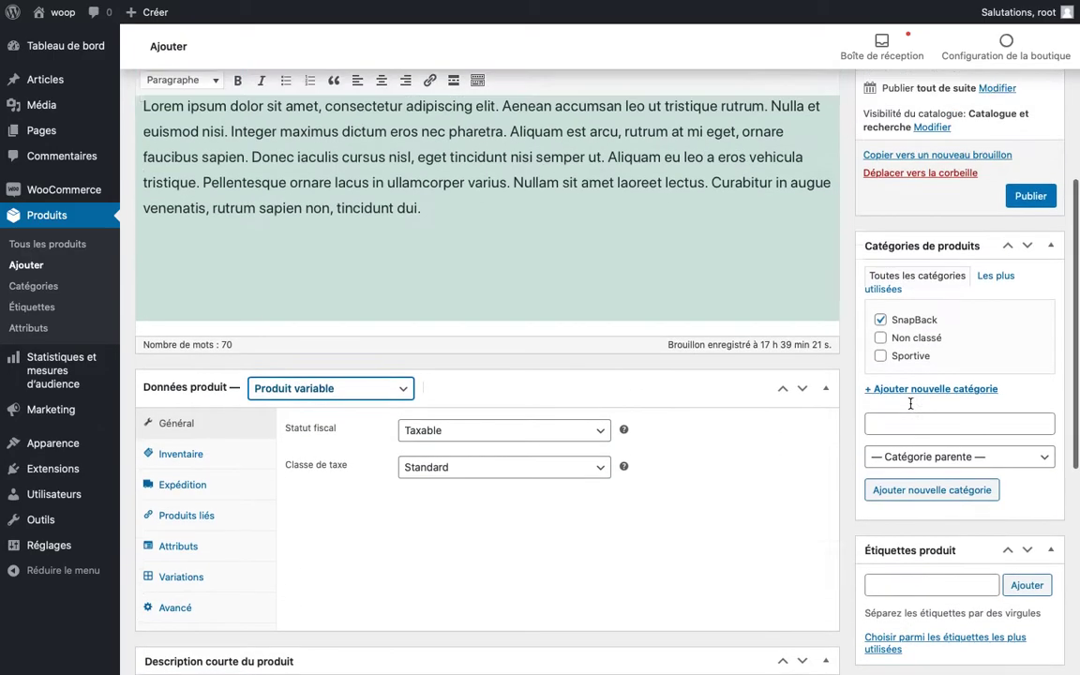
click(1030, 231)
scroll(569, 258, up, 4)
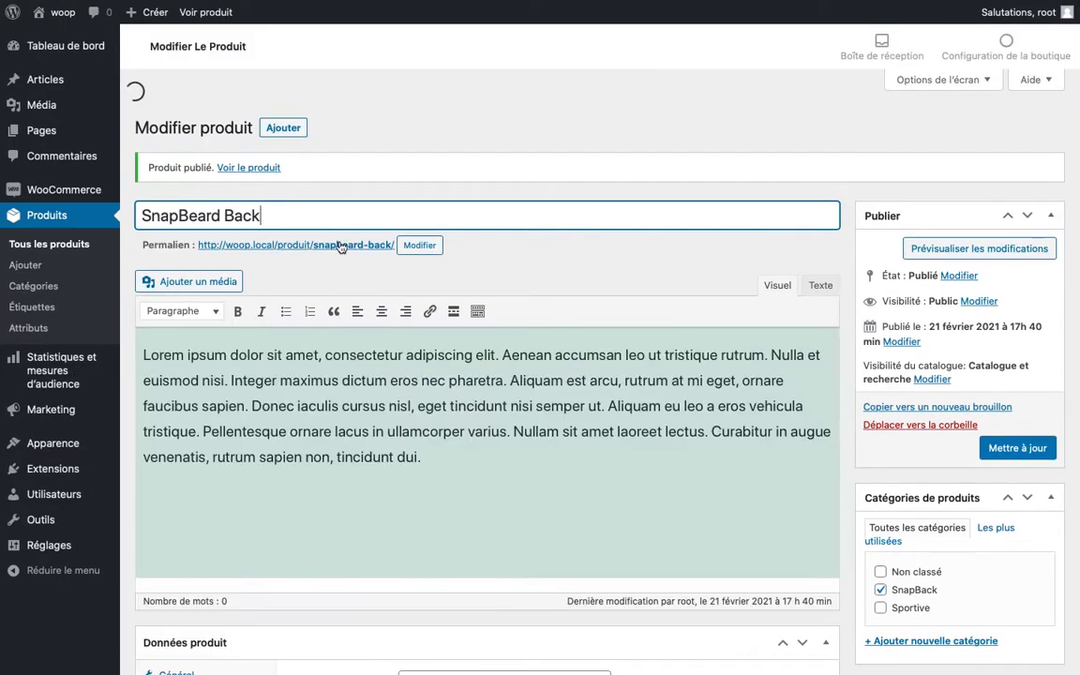
Step: Replace the Sense Hyper Sensor browser tab with the published SnapBeard Back page, placed beside the product editor's tab
mouse_move(492, 5)
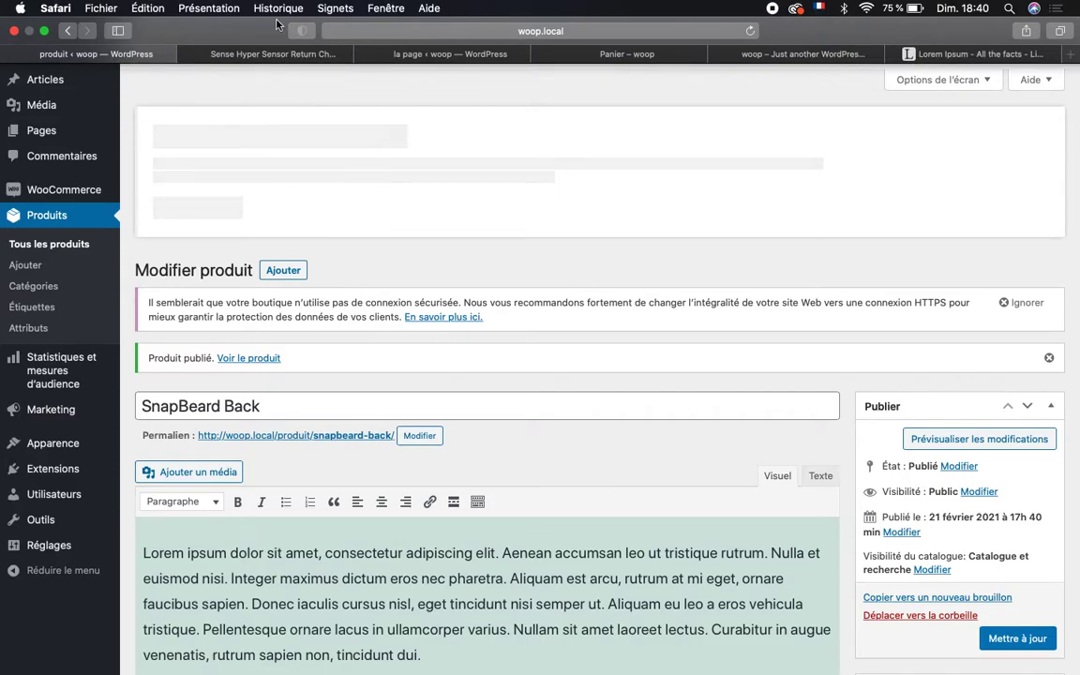
click(187, 56)
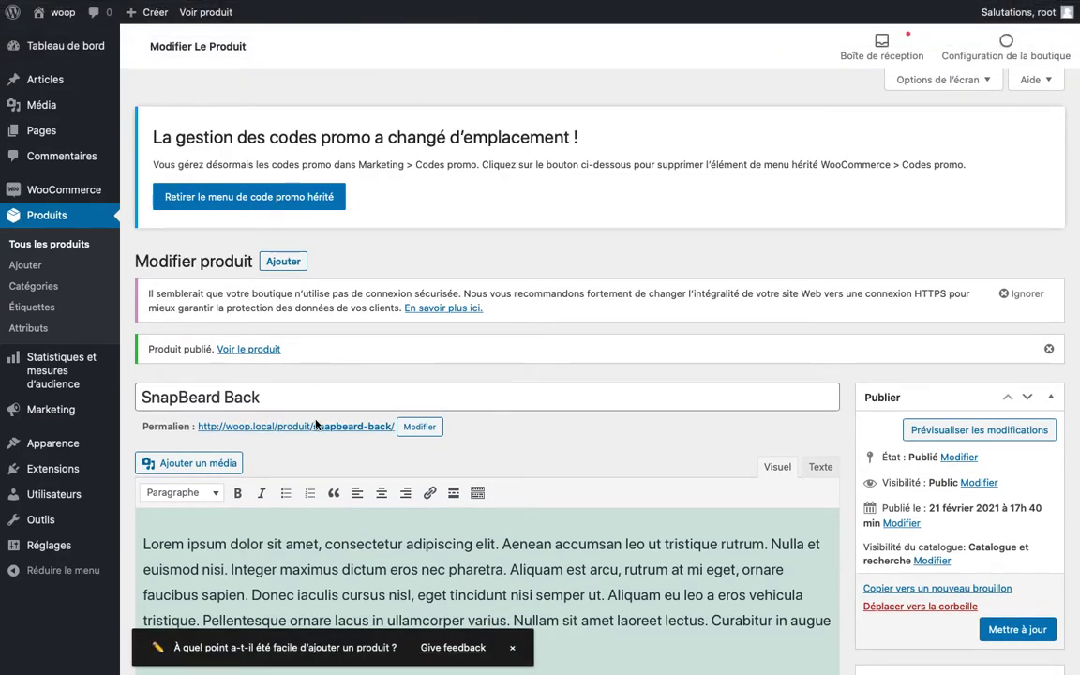
mouse_move(401, 5)
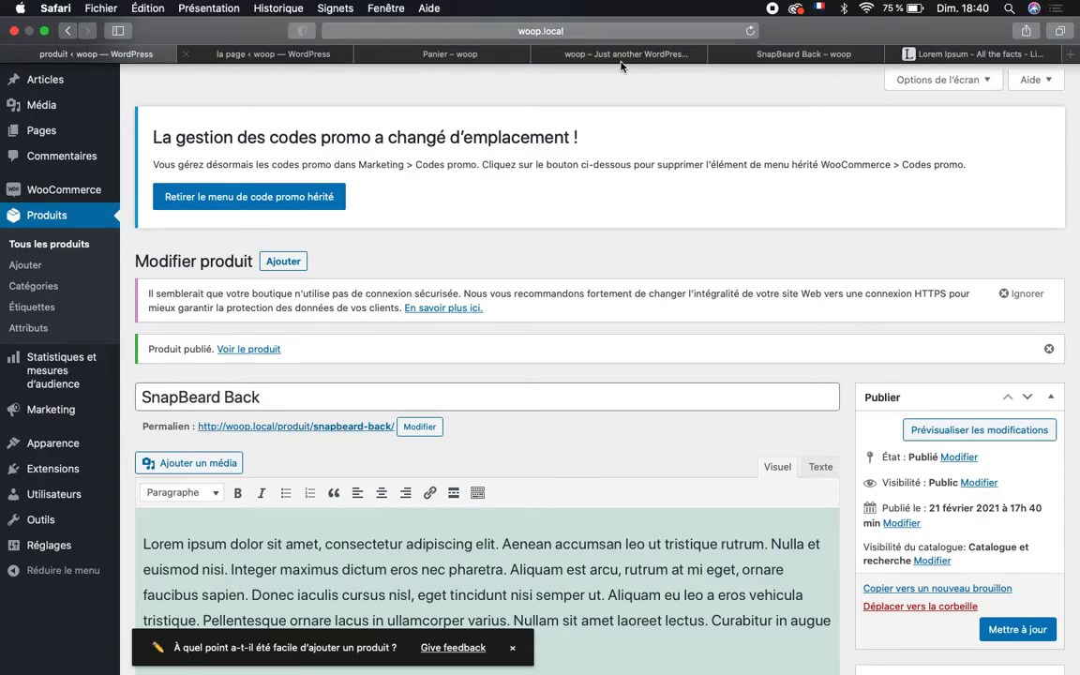
drag(776, 53, 332, 28)
Step: Examine the published product page's short description, stock status, category, full description and gallery images
scroll(632, 324, down, 2)
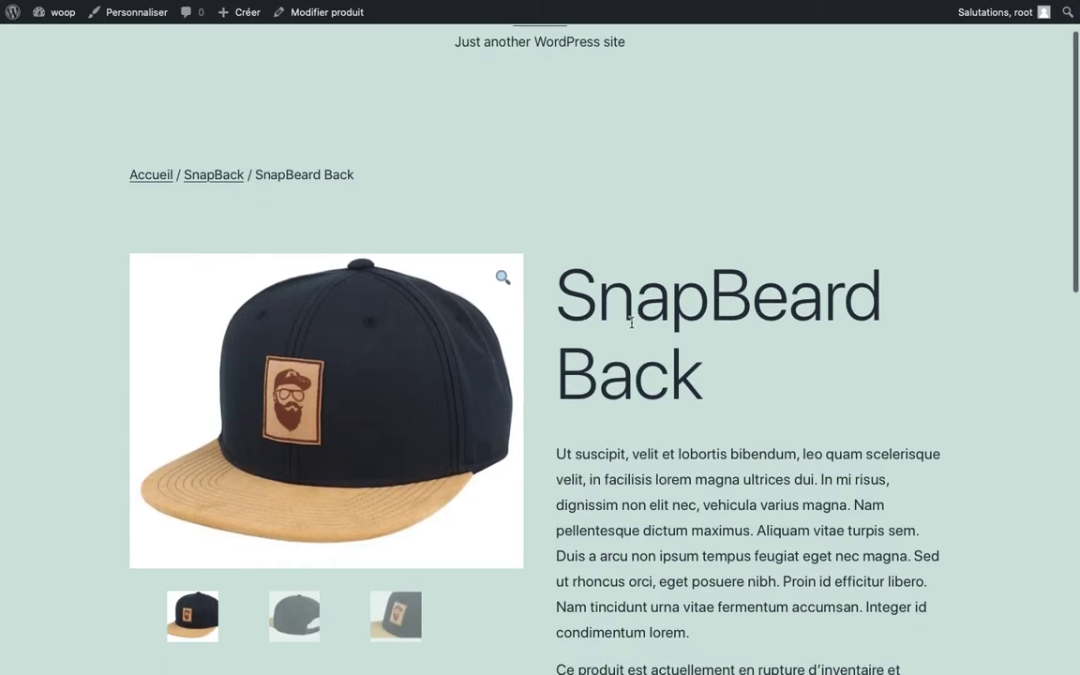
scroll(632, 325, down, 5)
scroll(632, 327, up, 3)
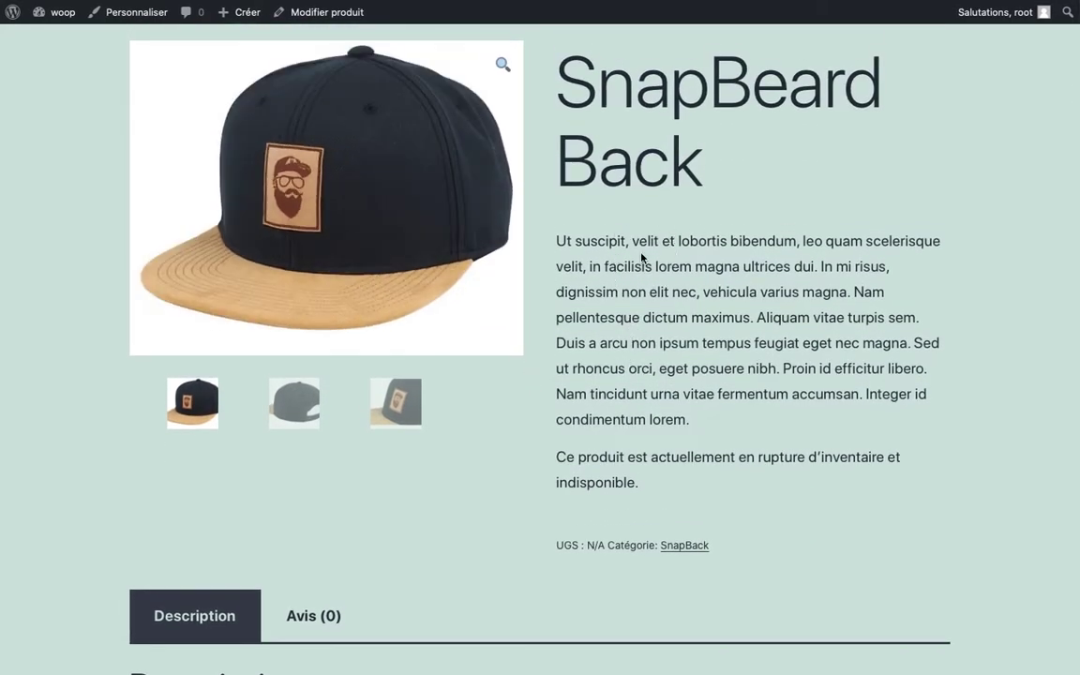
scroll(678, 312, down, 5)
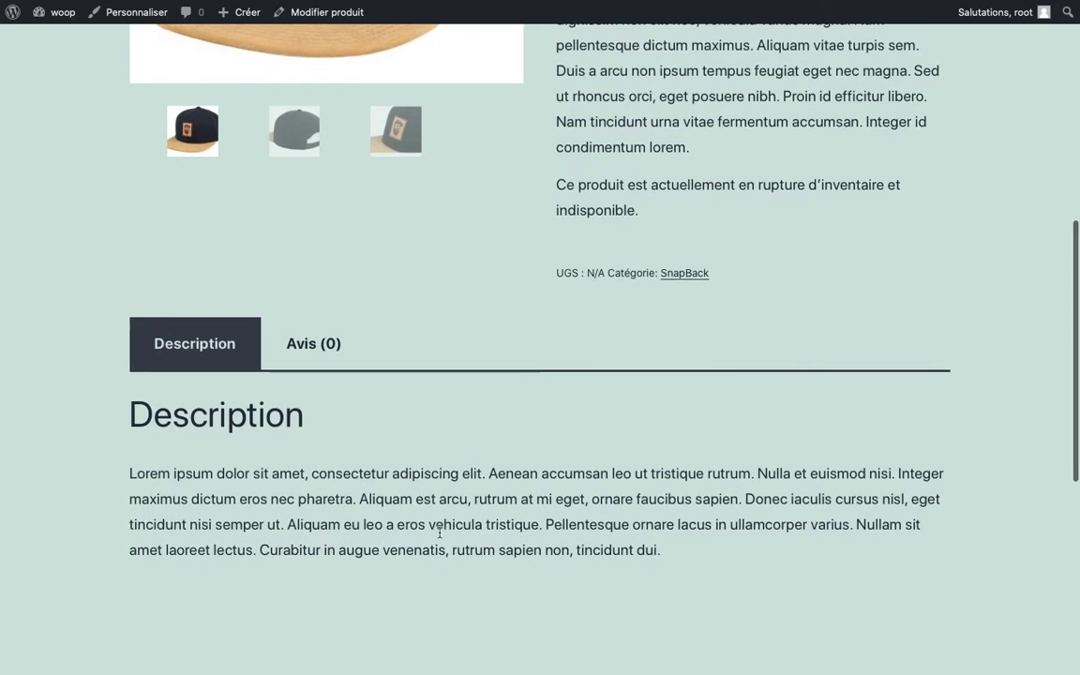
scroll(454, 440, up, 1)
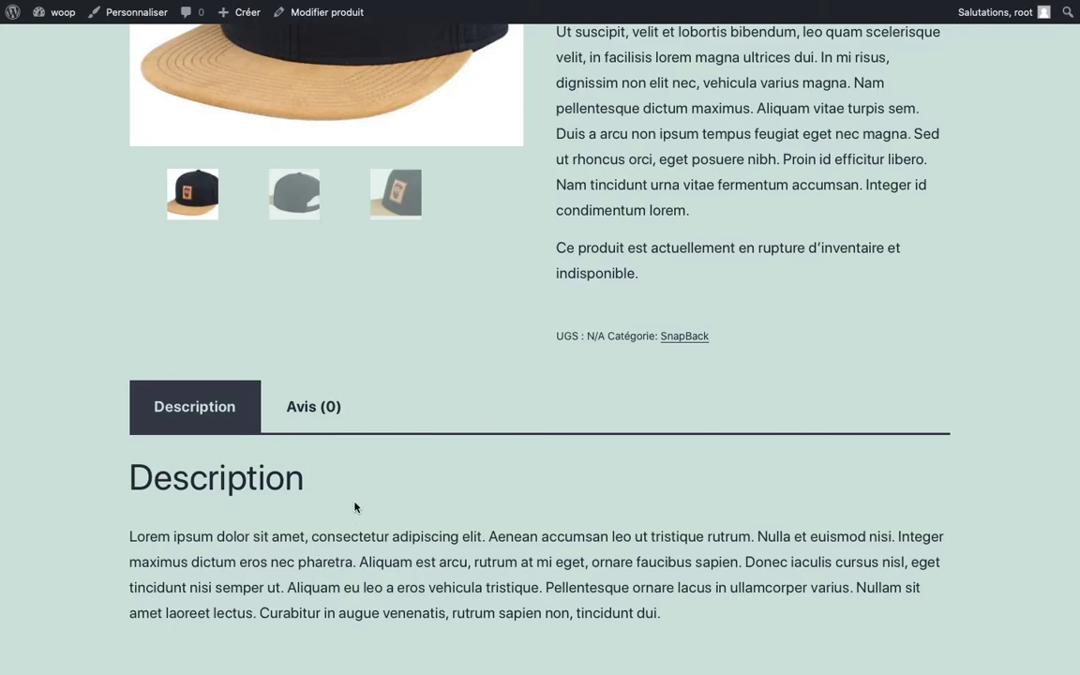
scroll(428, 500, up, 2)
scroll(428, 501, up, 3)
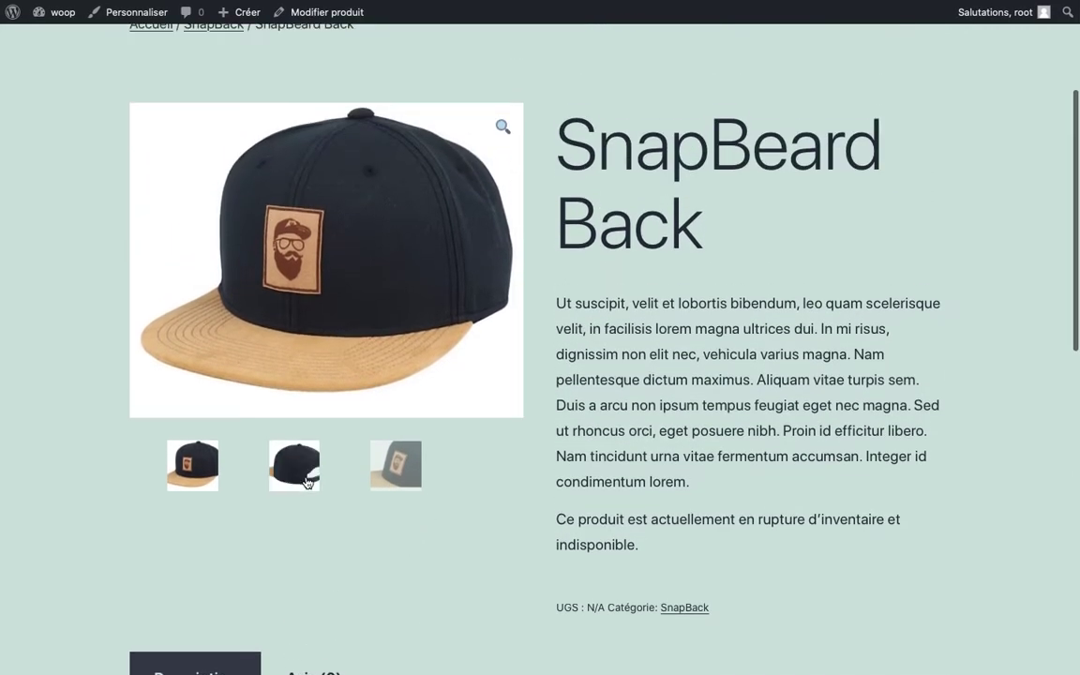
click(301, 475)
click(396, 465)
click(192, 472)
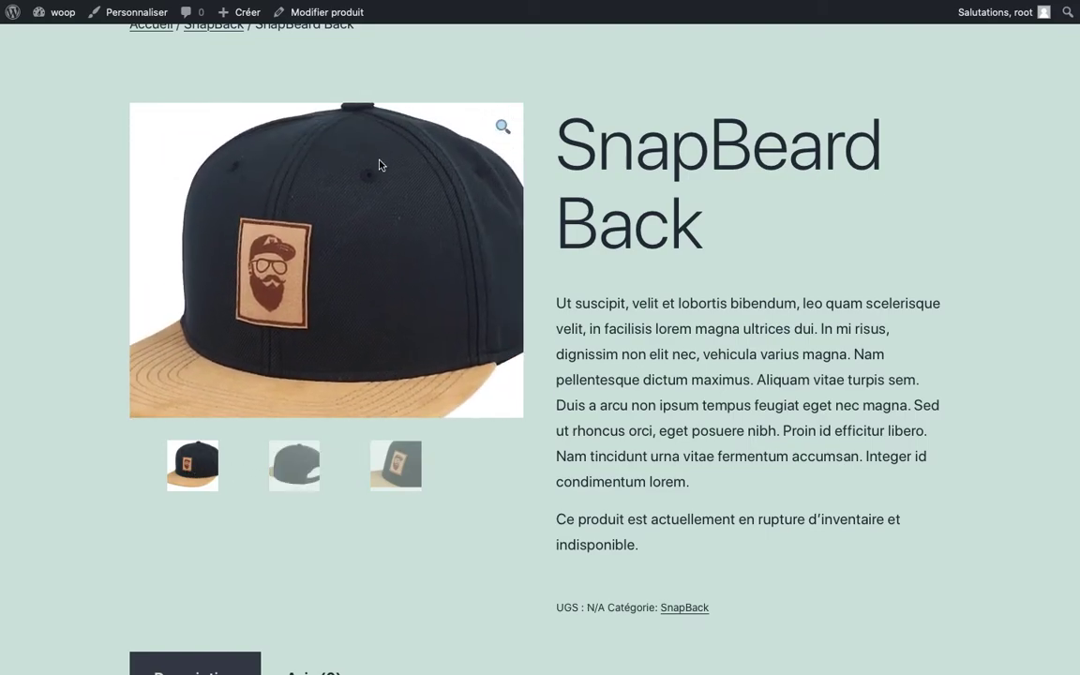
Step: Return to the product editor and review the inventory, linked products, attributes and variations sections of the product data
mouse_move(397, 3)
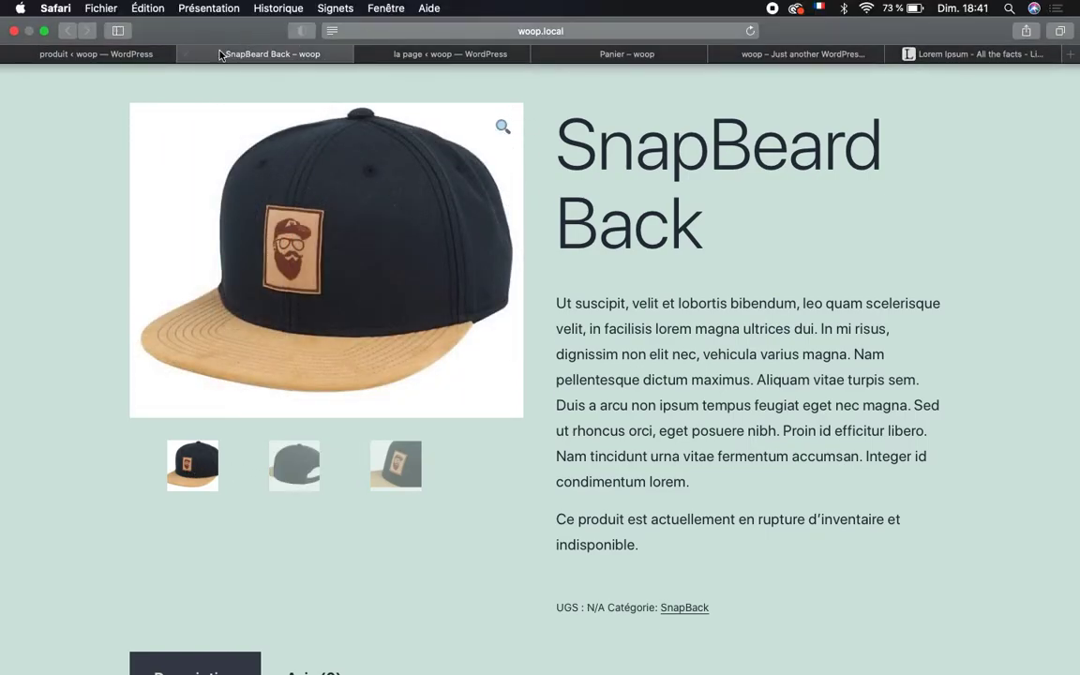
click(136, 57)
scroll(464, 356, down, 10)
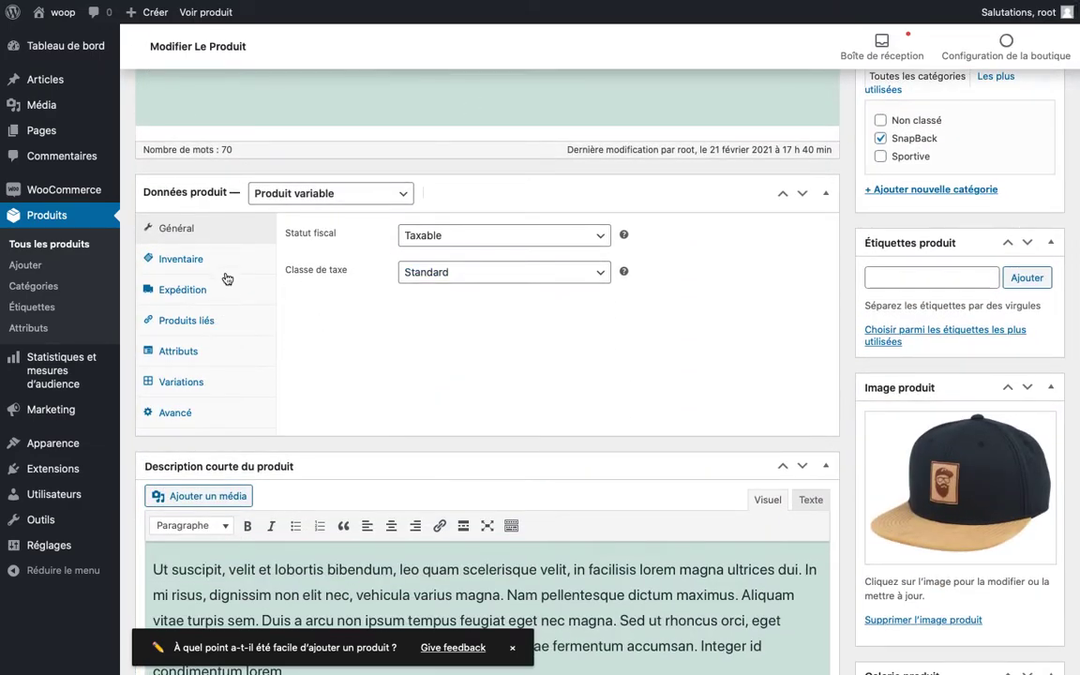
click(225, 264)
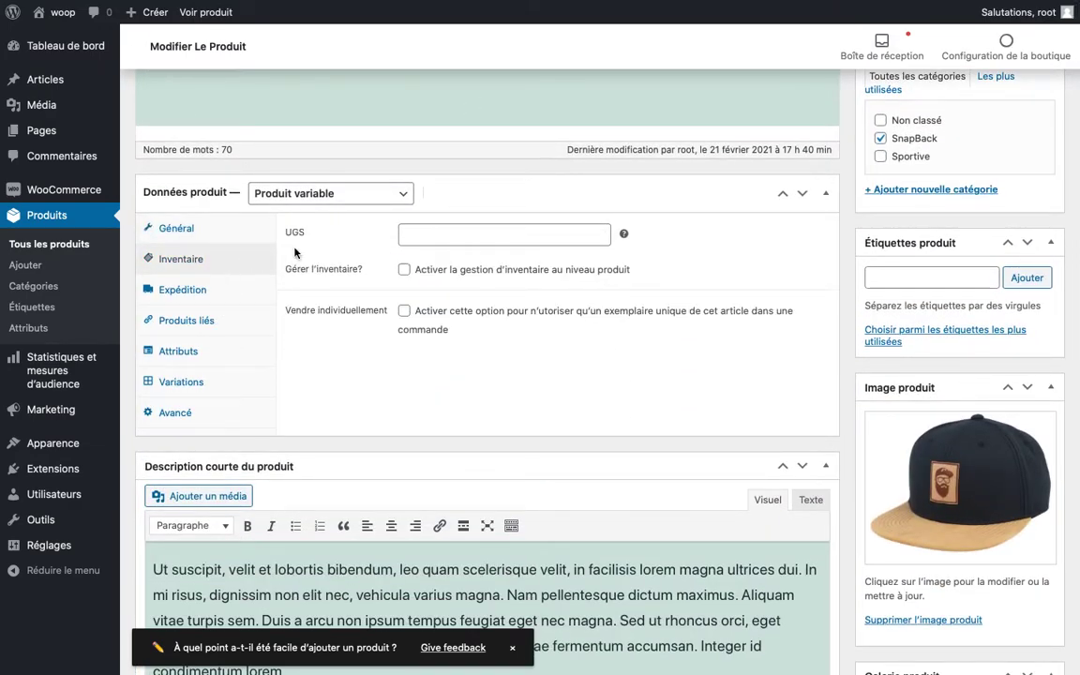
click(201, 319)
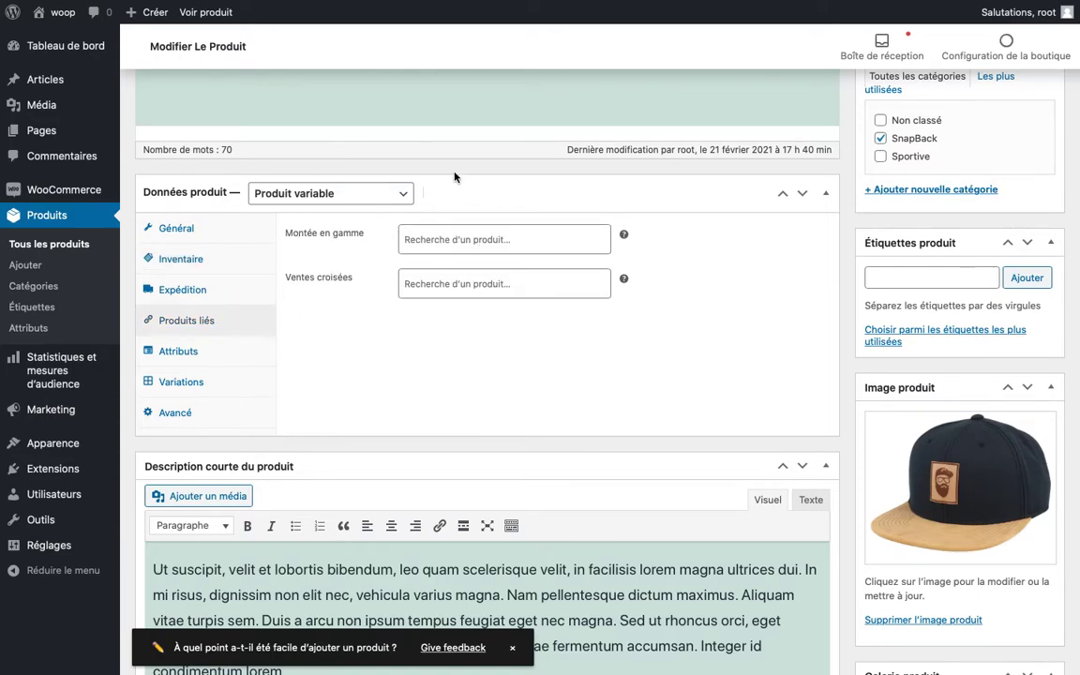
click(189, 359)
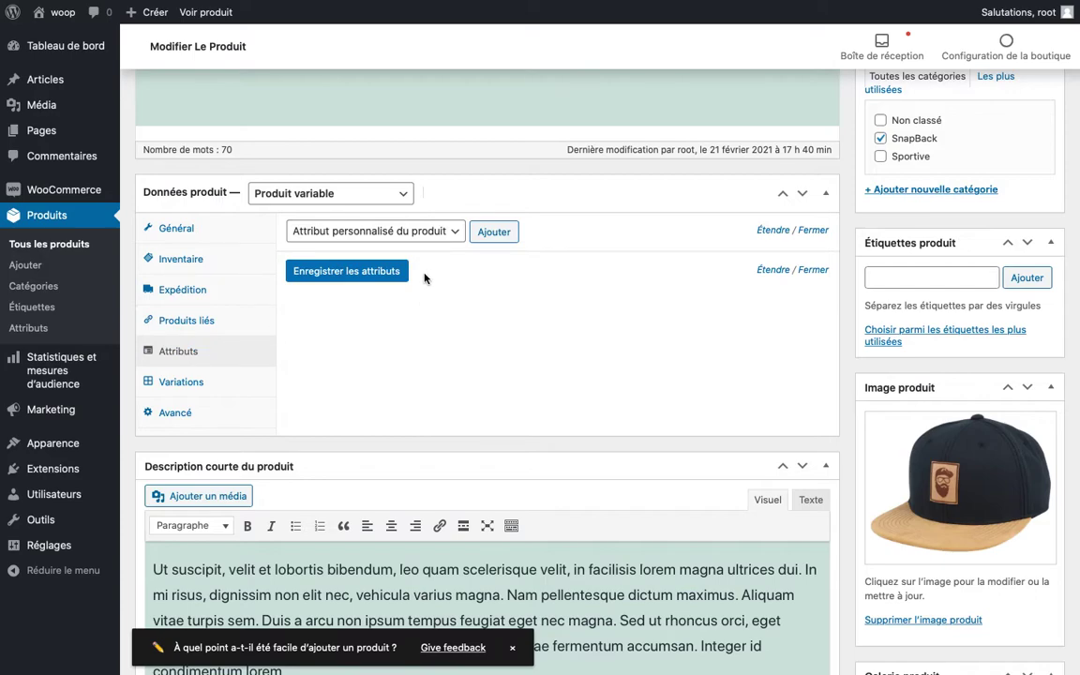
click(227, 384)
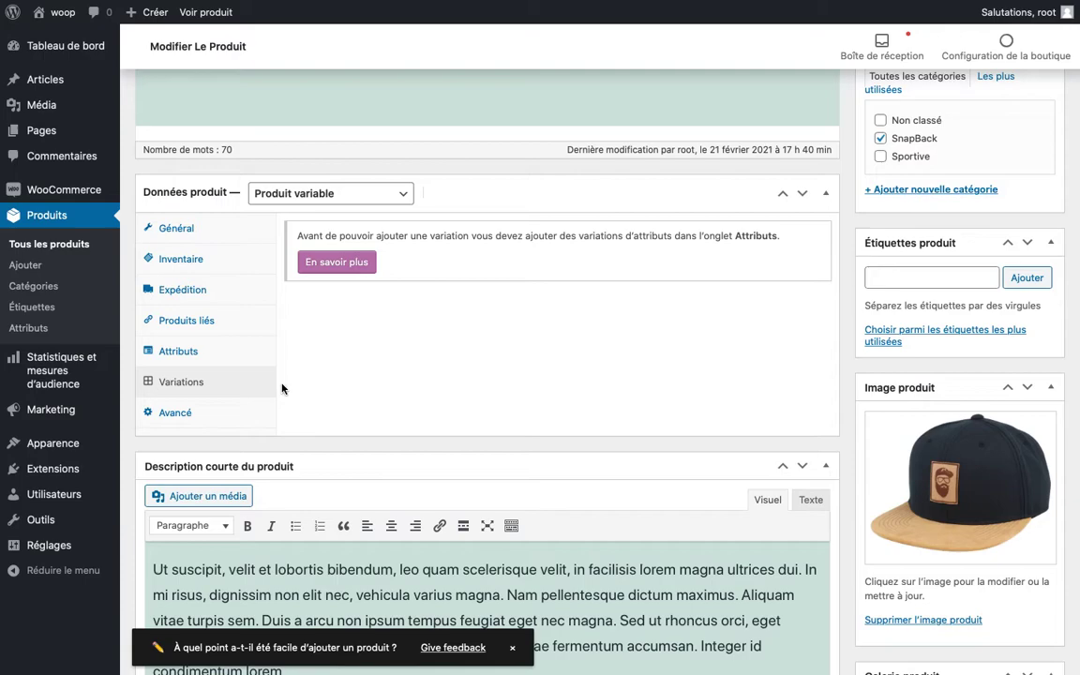
Step: Add a custom product attribute named Couleur to the product data
click(204, 352)
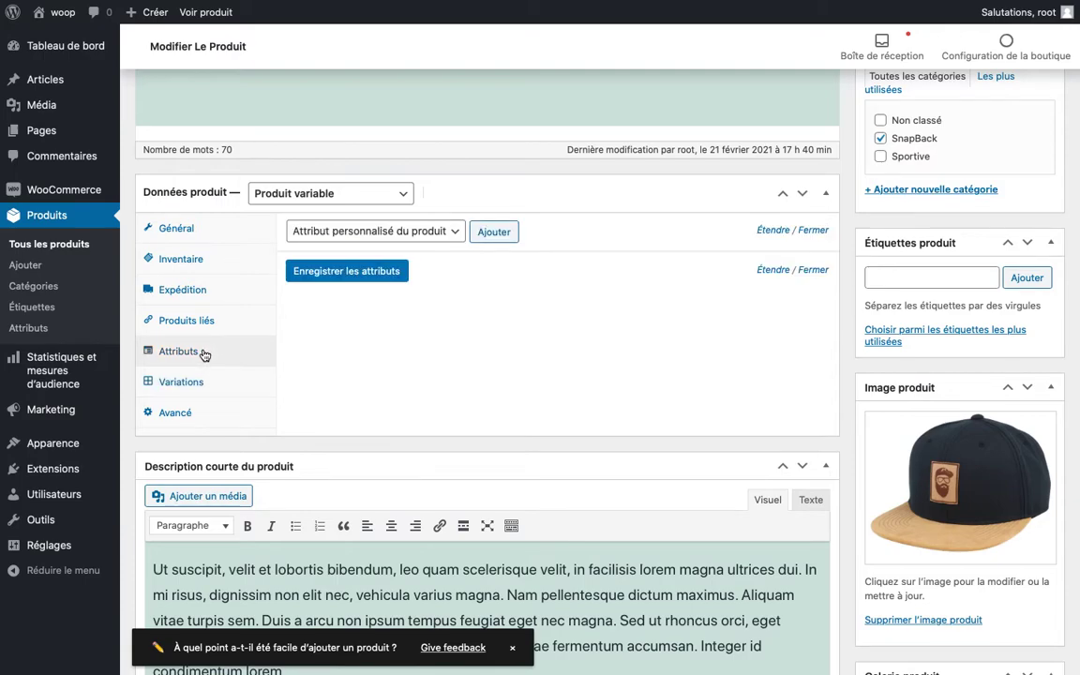
click(436, 240)
click(436, 240)
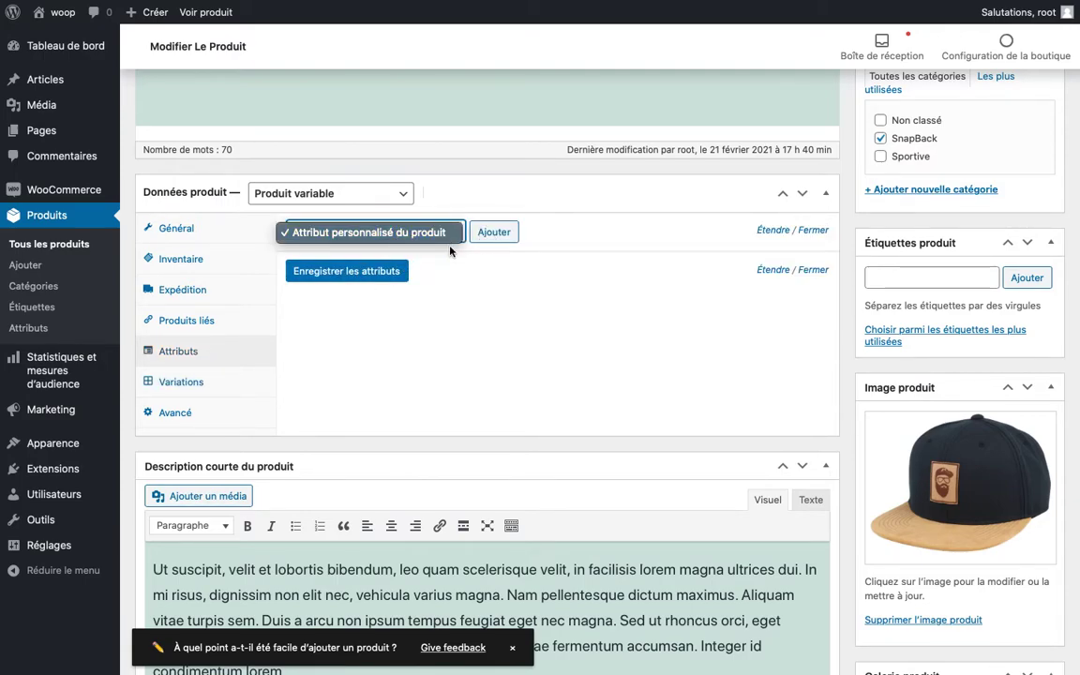
click(363, 374)
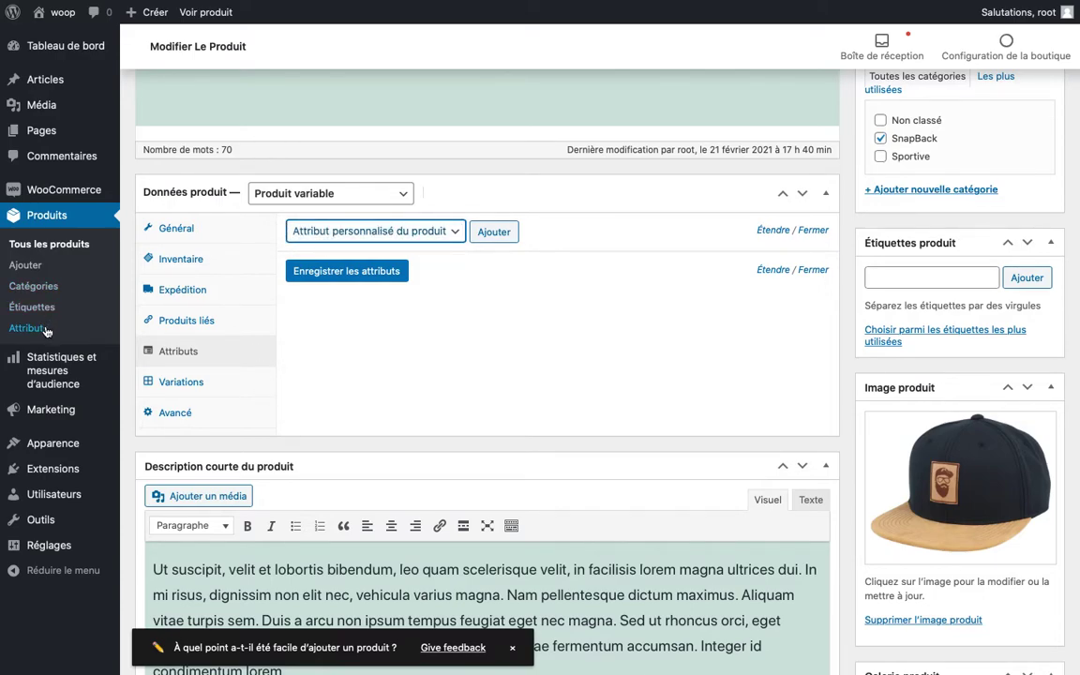
click(447, 234)
click(425, 260)
click(494, 233)
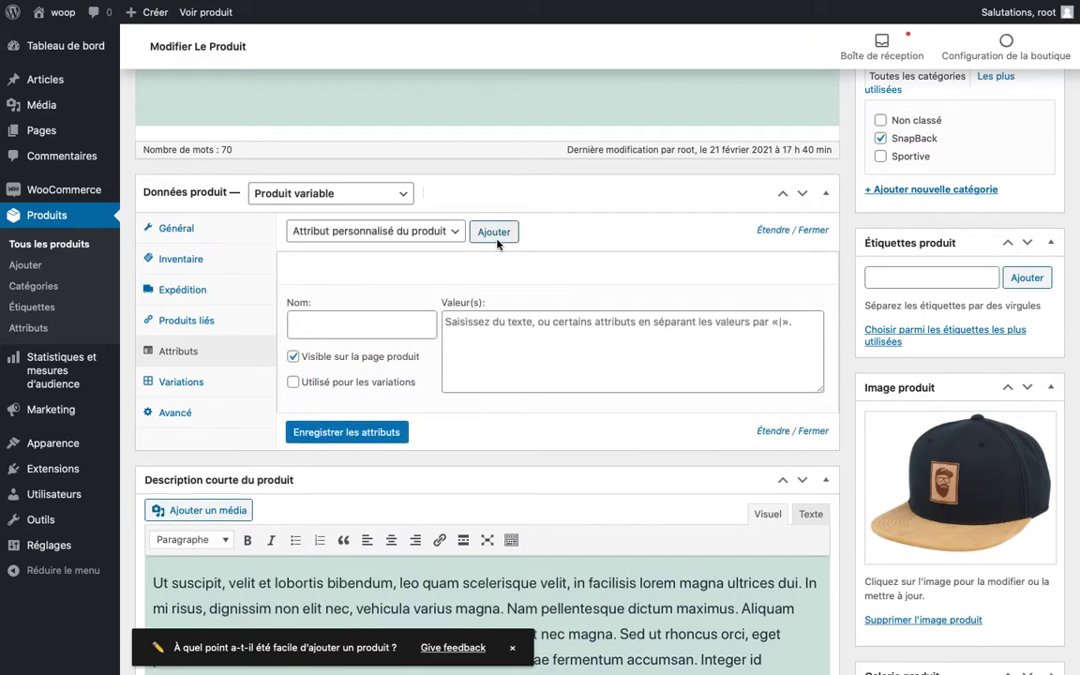
click(386, 328)
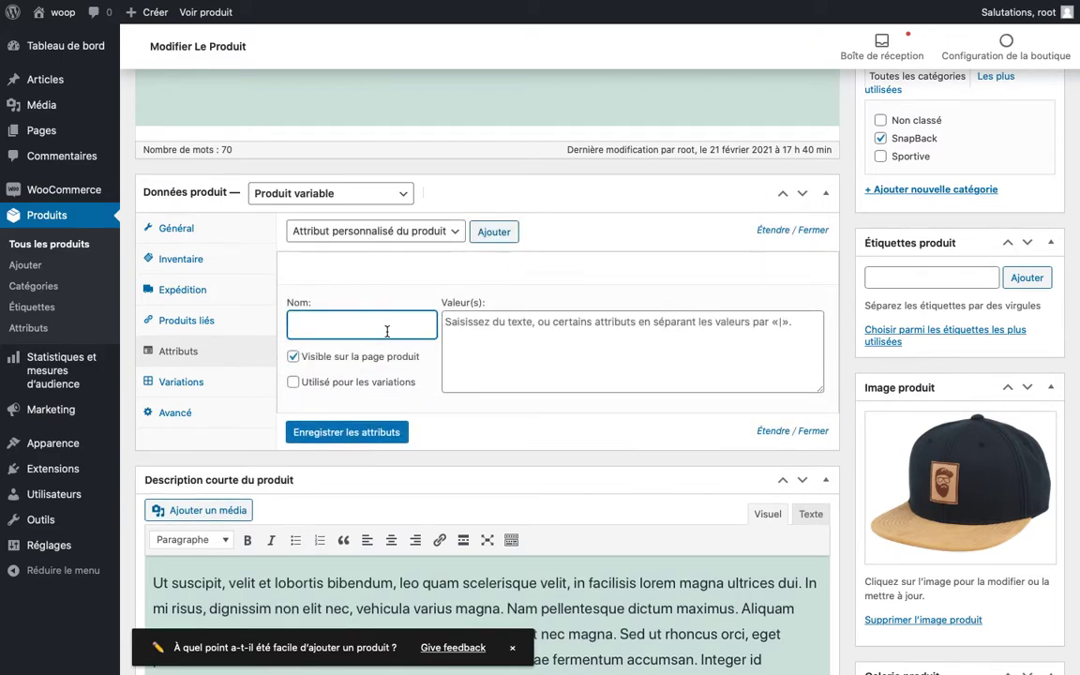
text(Couleur)
Step: Enter "Noir & liège | Rouge & liège" as the Couleur attribute's values
click(473, 324)
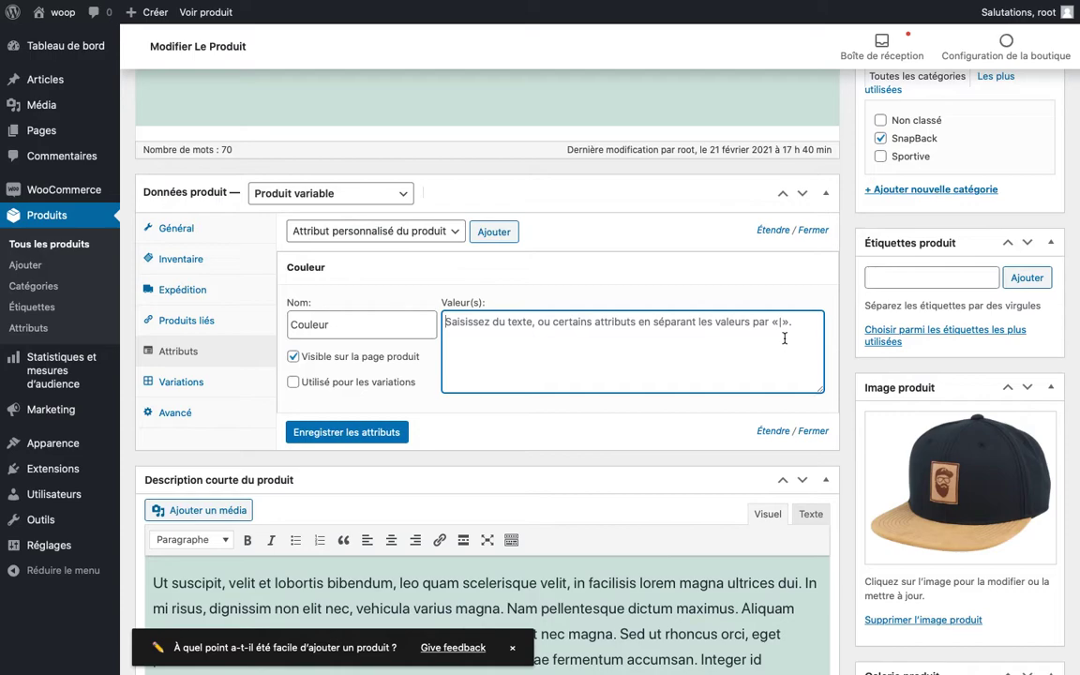
text(Noir &)
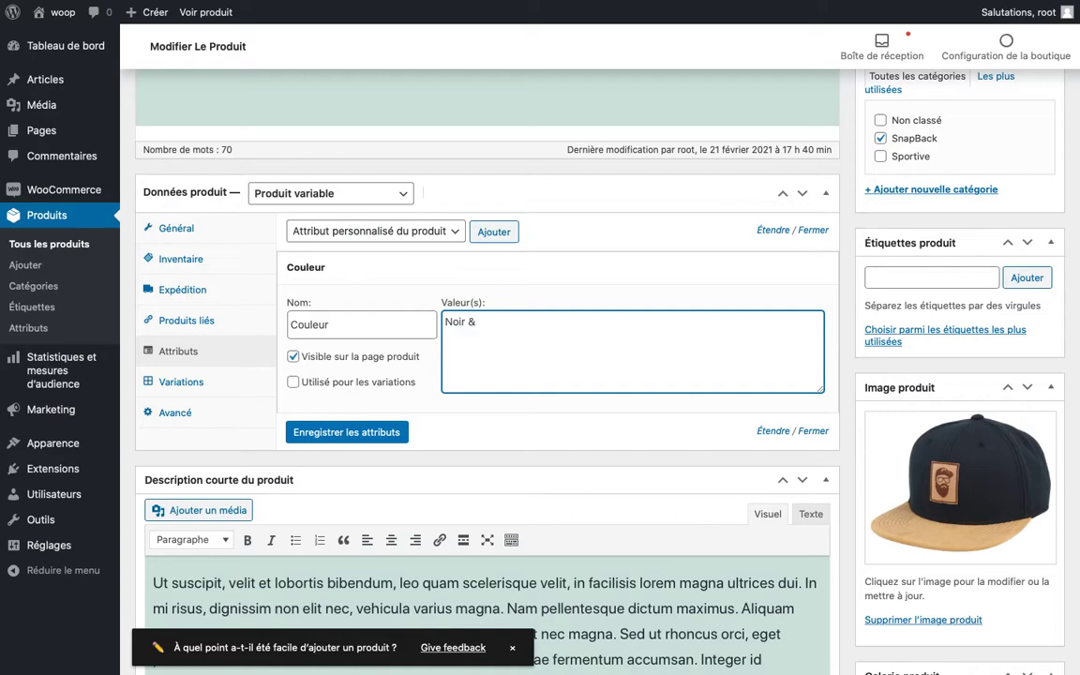
text(liège |)
text(Rouge & liège)
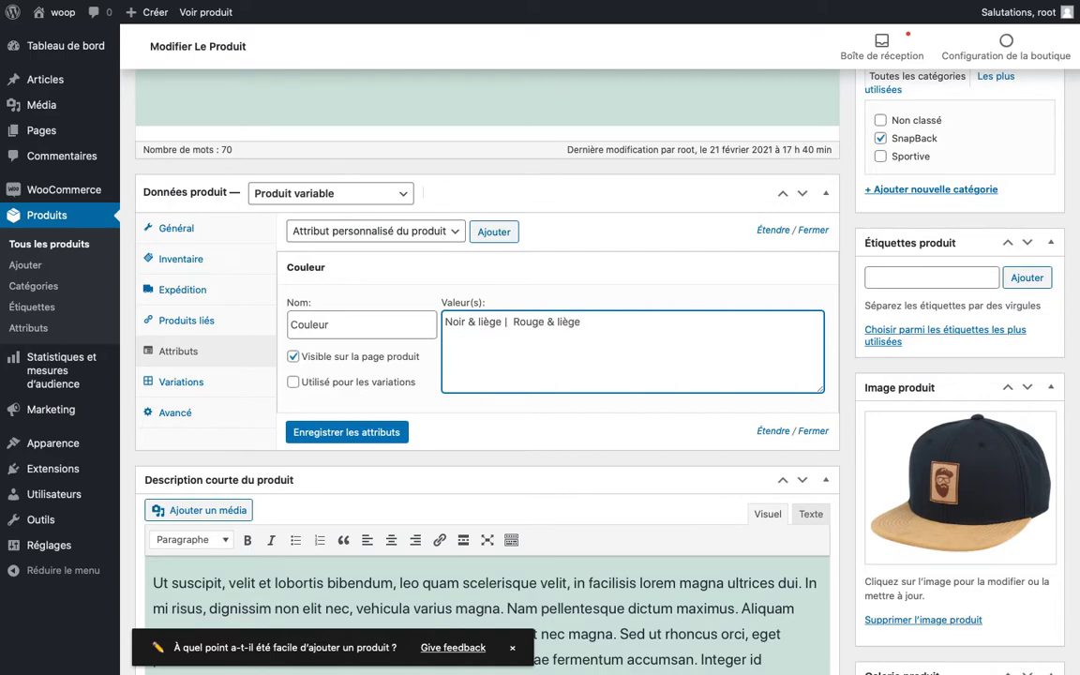
click(511, 314)
key(BackSpace)
Step: Mark the Couleur attribute as used for variations and save the attributes
click(354, 386)
click(361, 433)
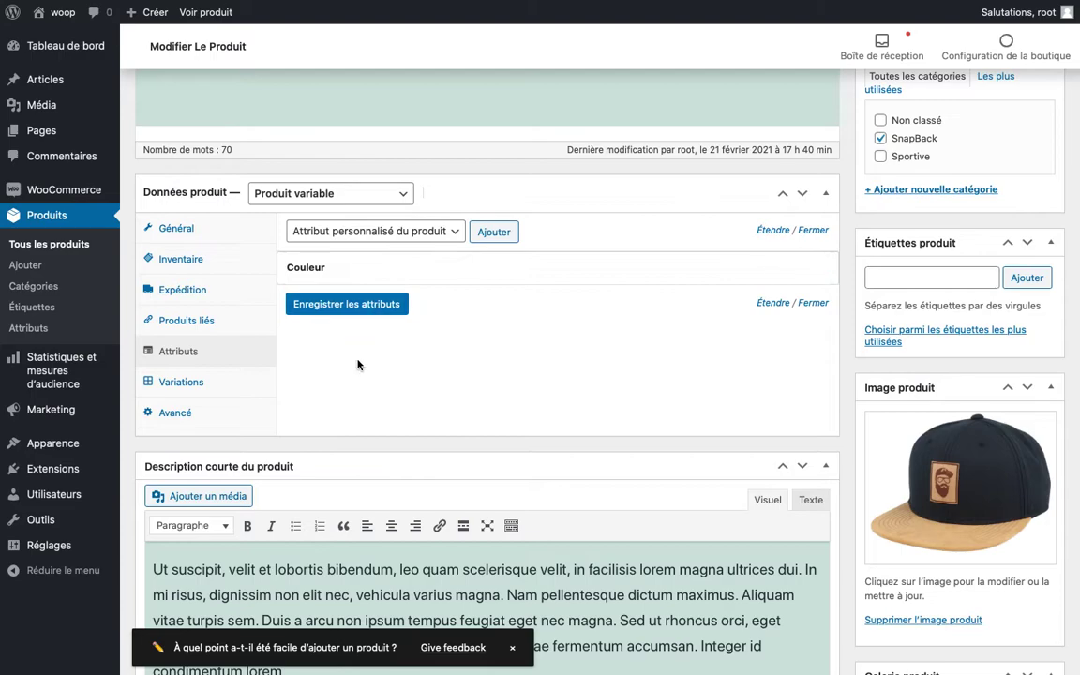
click(355, 307)
Step: Check the variations section, then reopen the saved Couleur attribute to review its values and settings
click(211, 386)
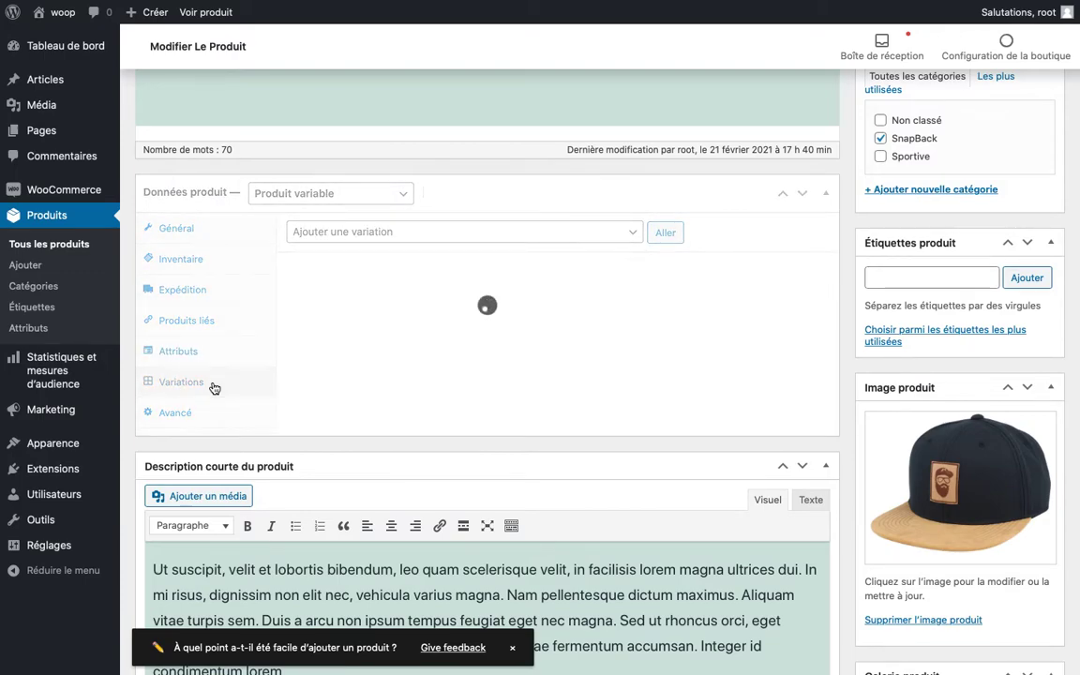
click(206, 354)
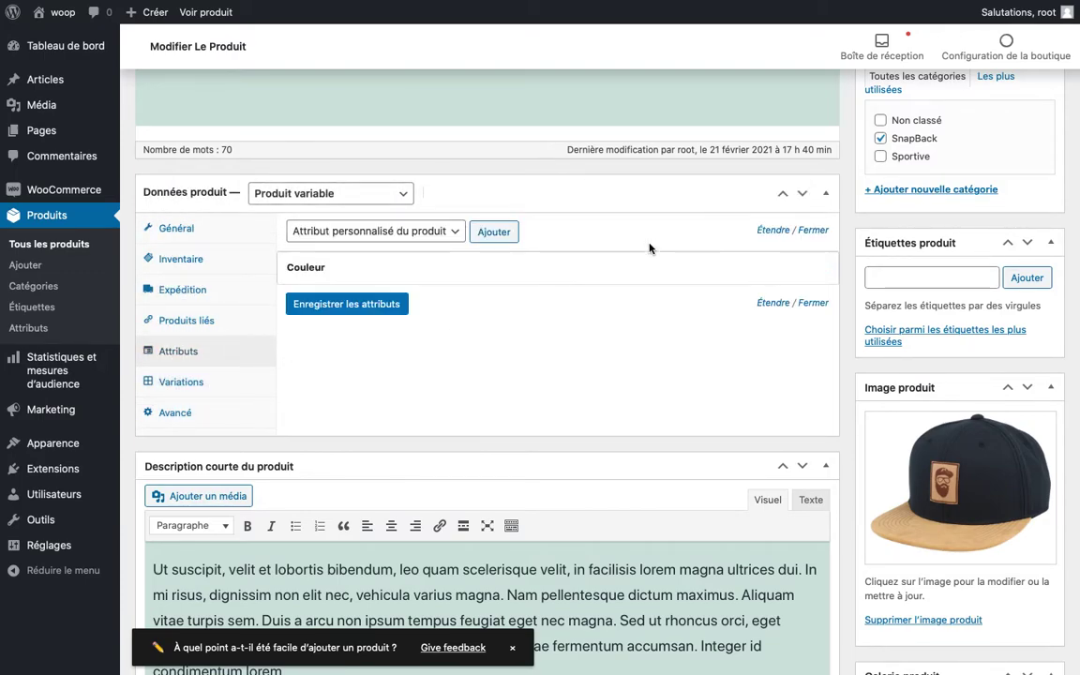
click(660, 271)
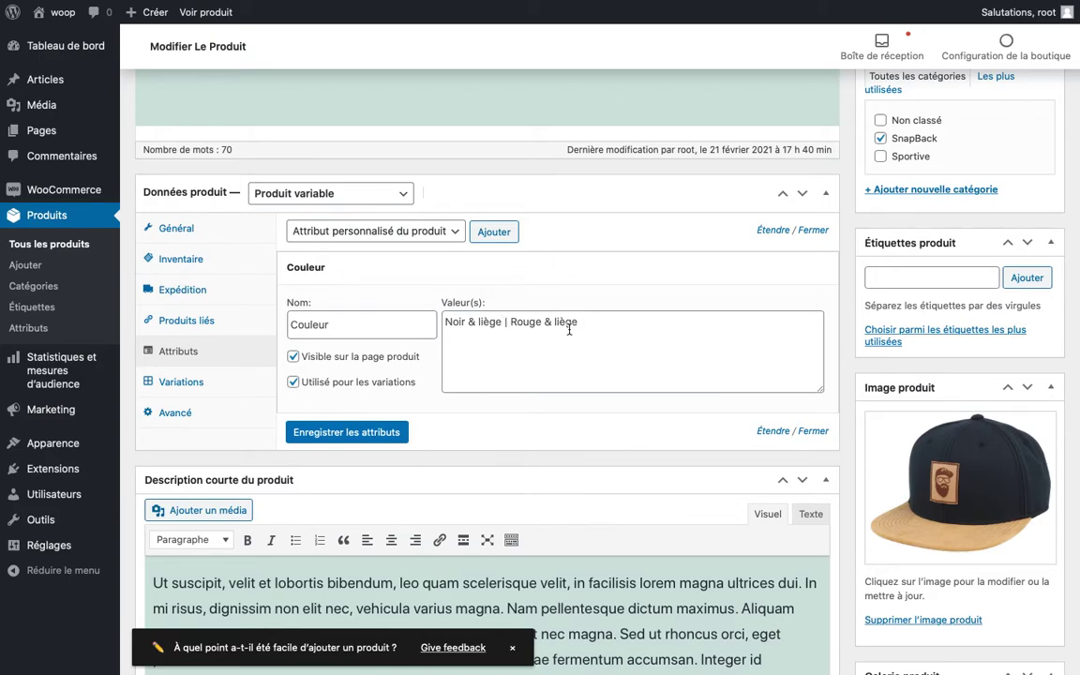
Step: Create the product variations for all attributes and confirm linking every combination
click(208, 384)
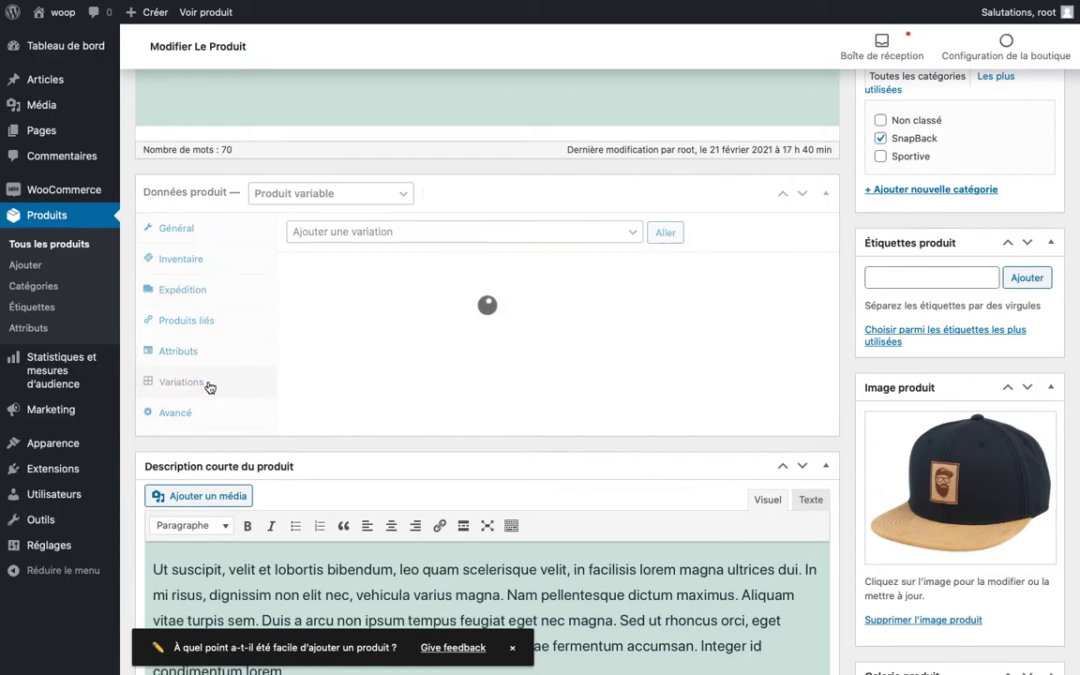
click(590, 238)
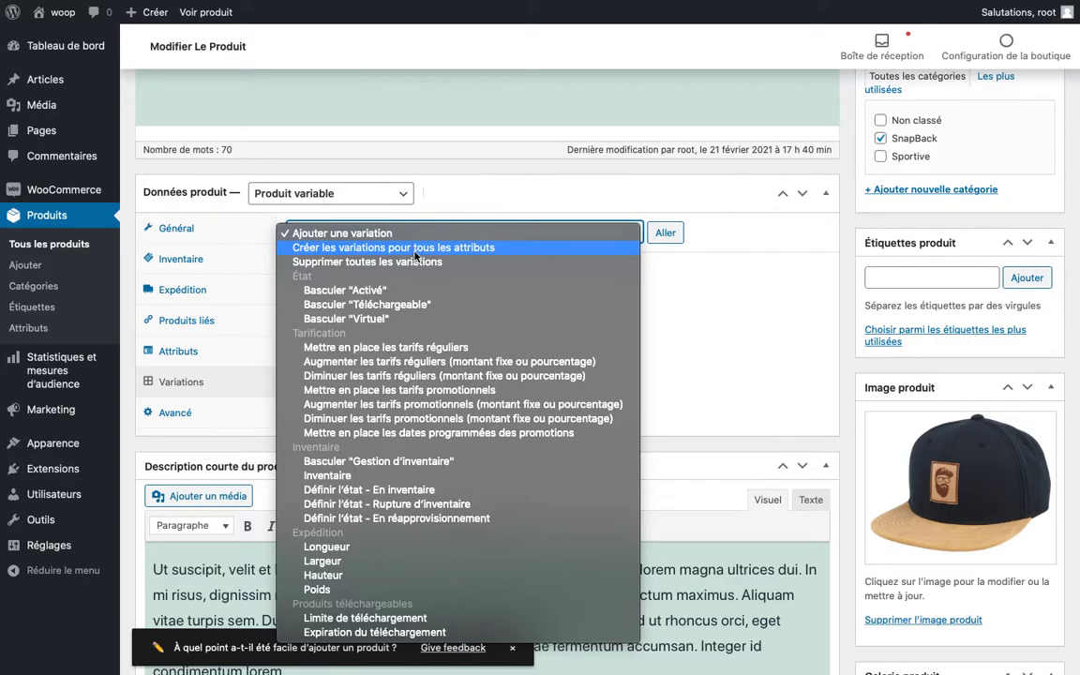
click(691, 294)
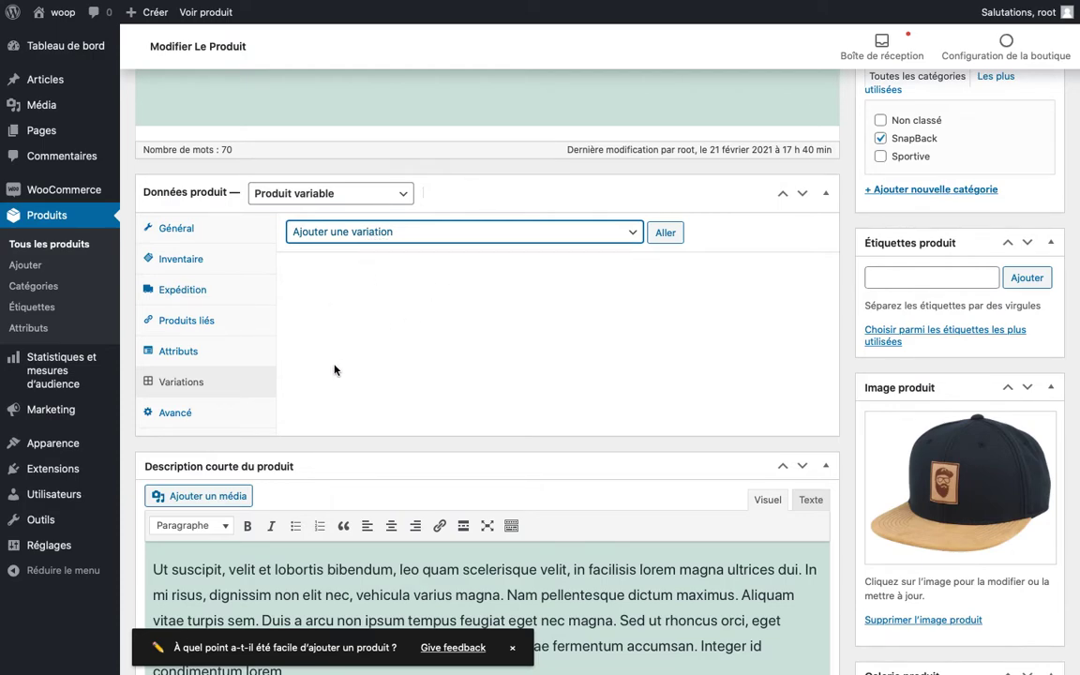
click(517, 232)
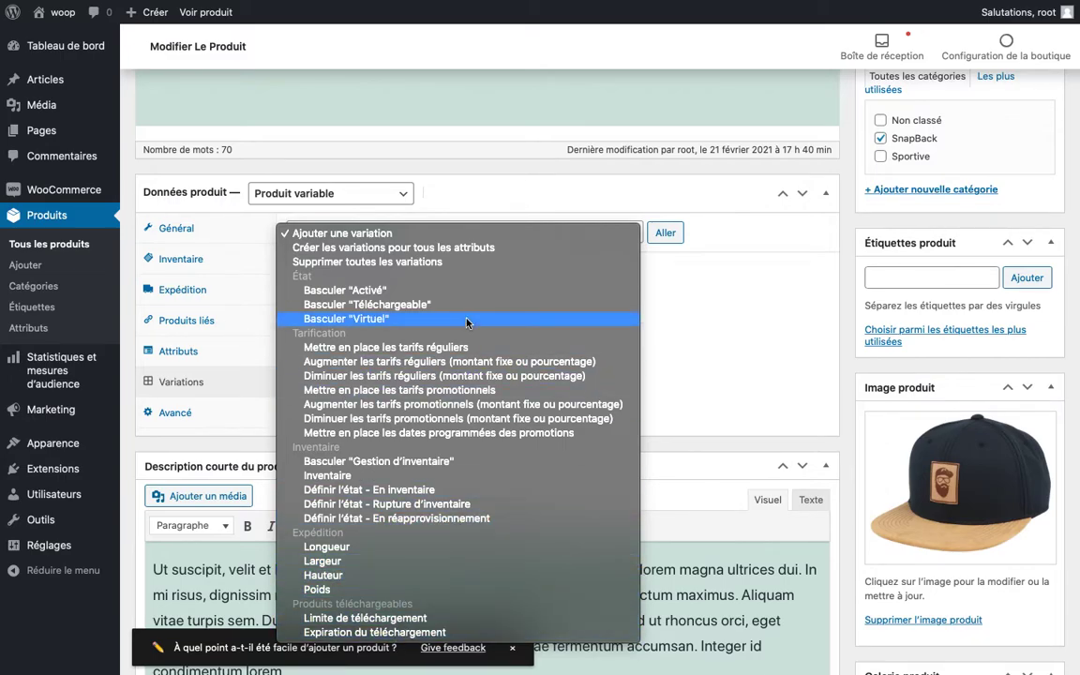
click(478, 248)
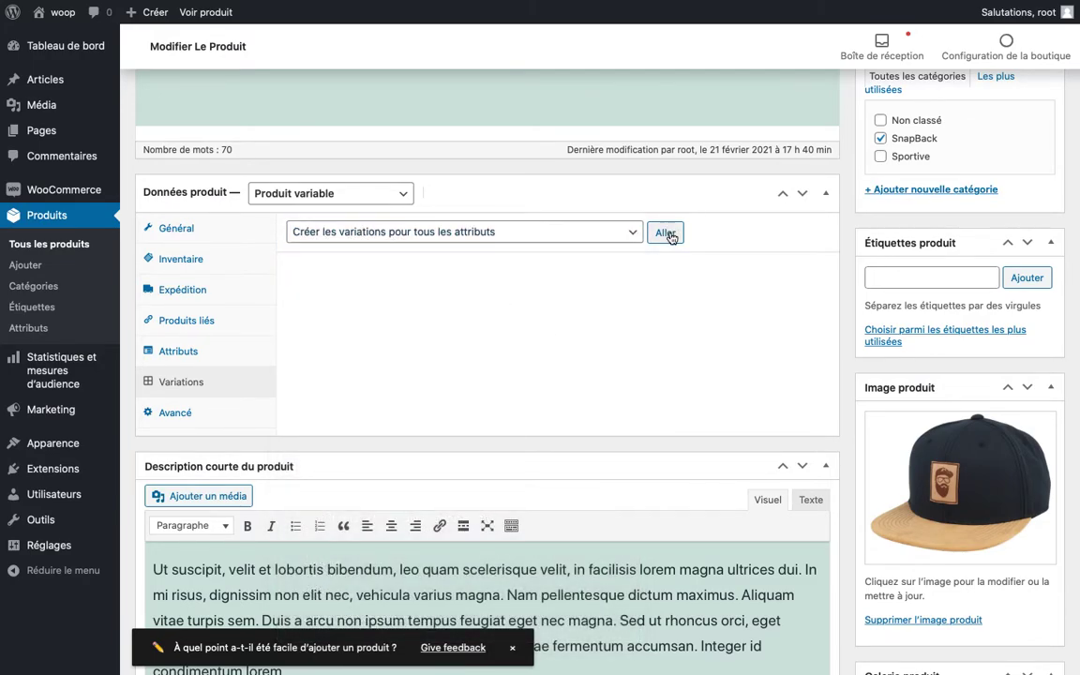
click(666, 235)
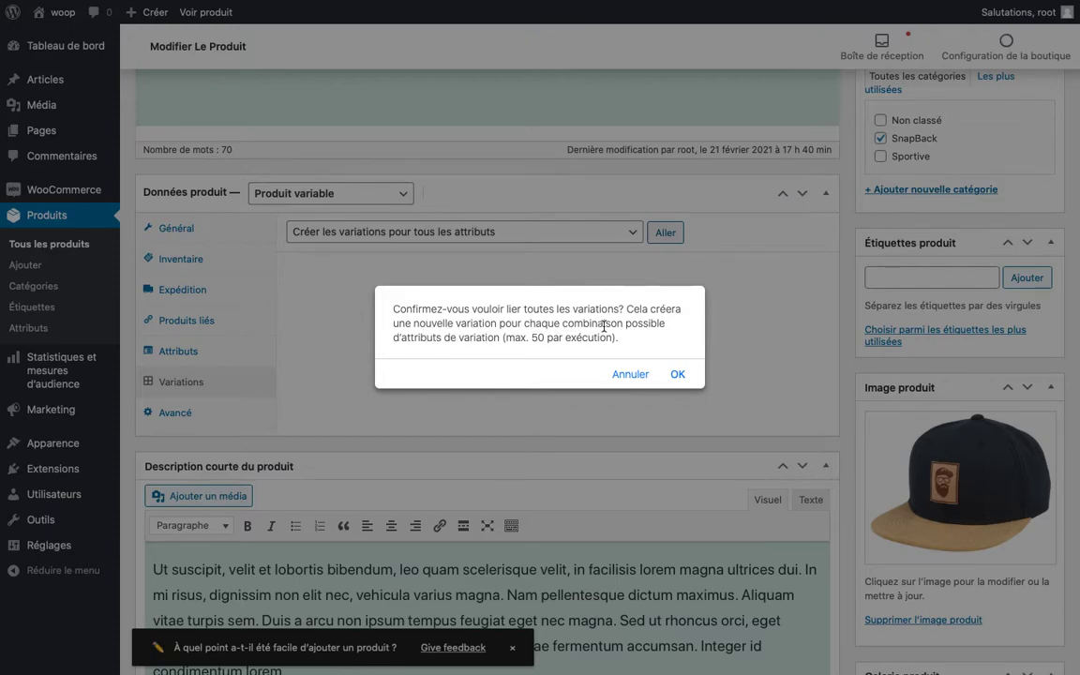
click(679, 374)
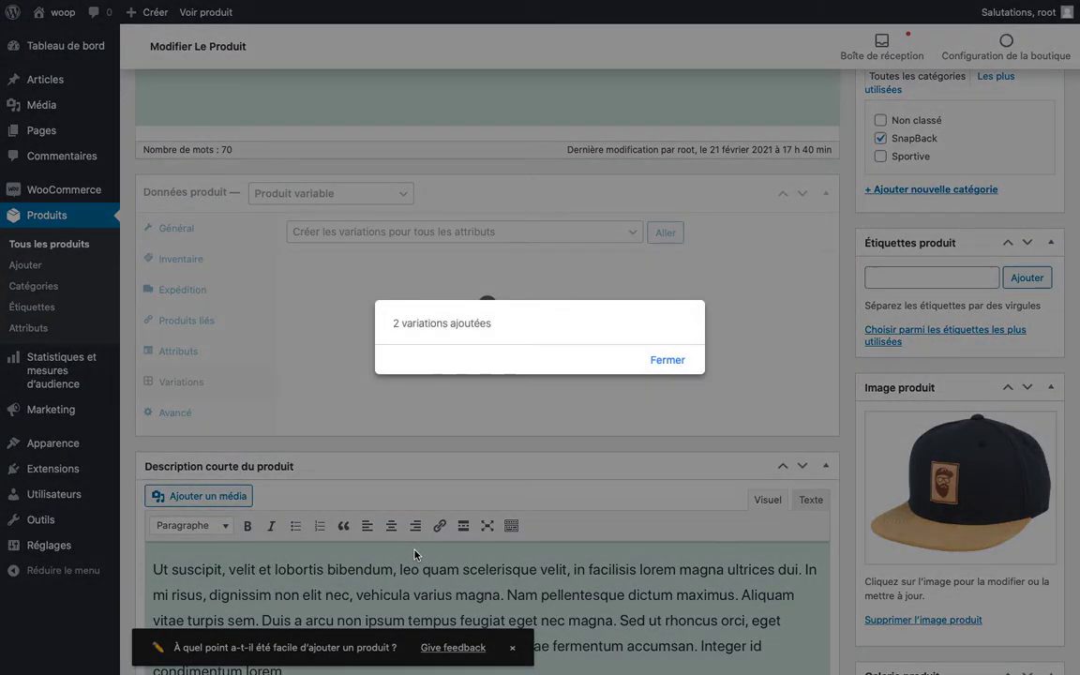
click(669, 362)
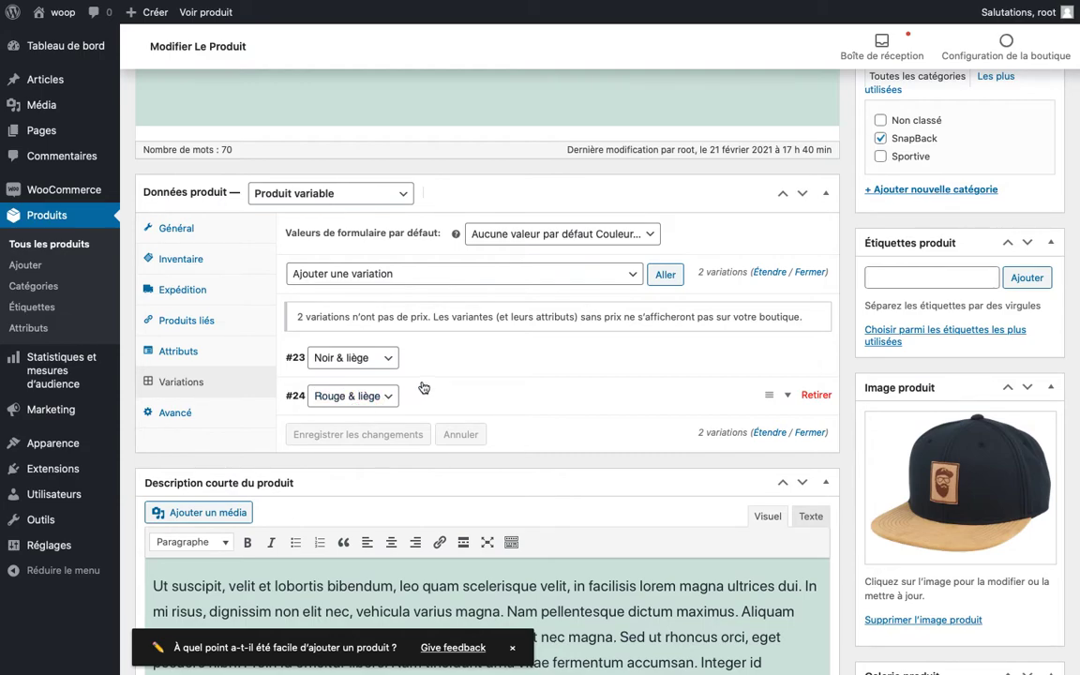
Step: Set the regular price of the Noir & liège variation to 25 €
click(492, 362)
scroll(473, 389, down, 2)
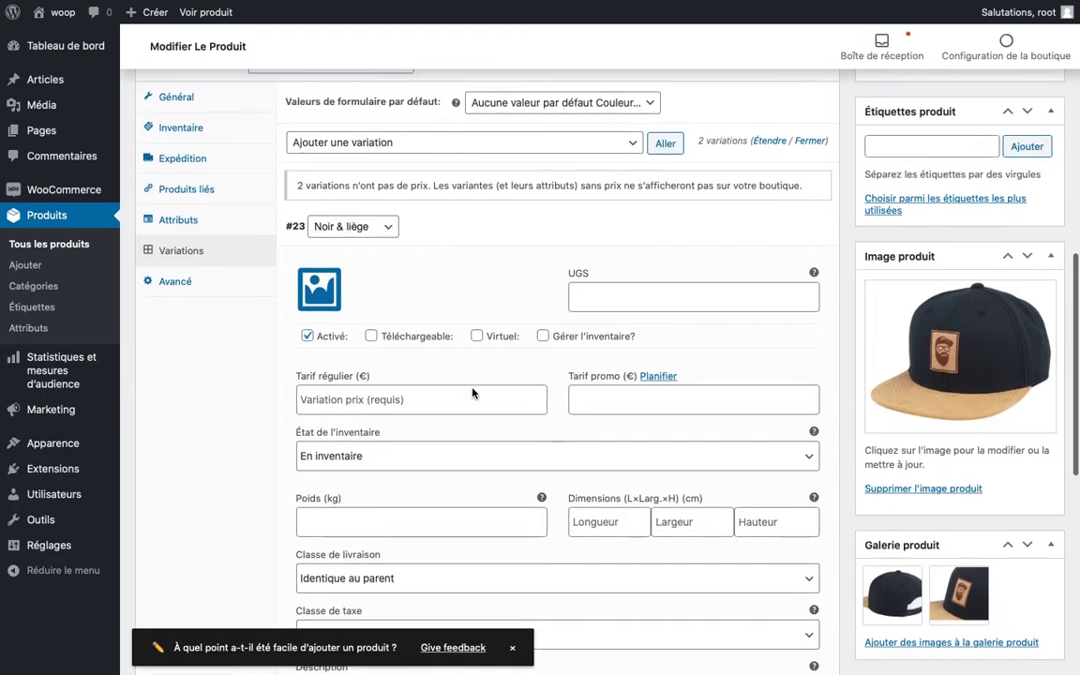
click(400, 401)
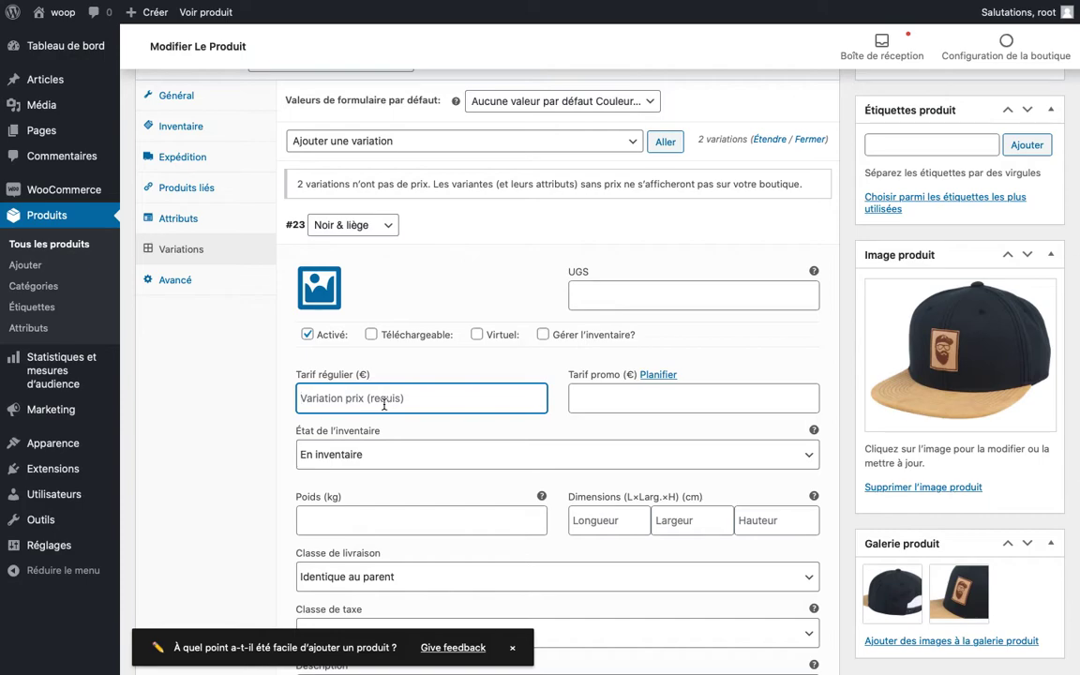
text(13)
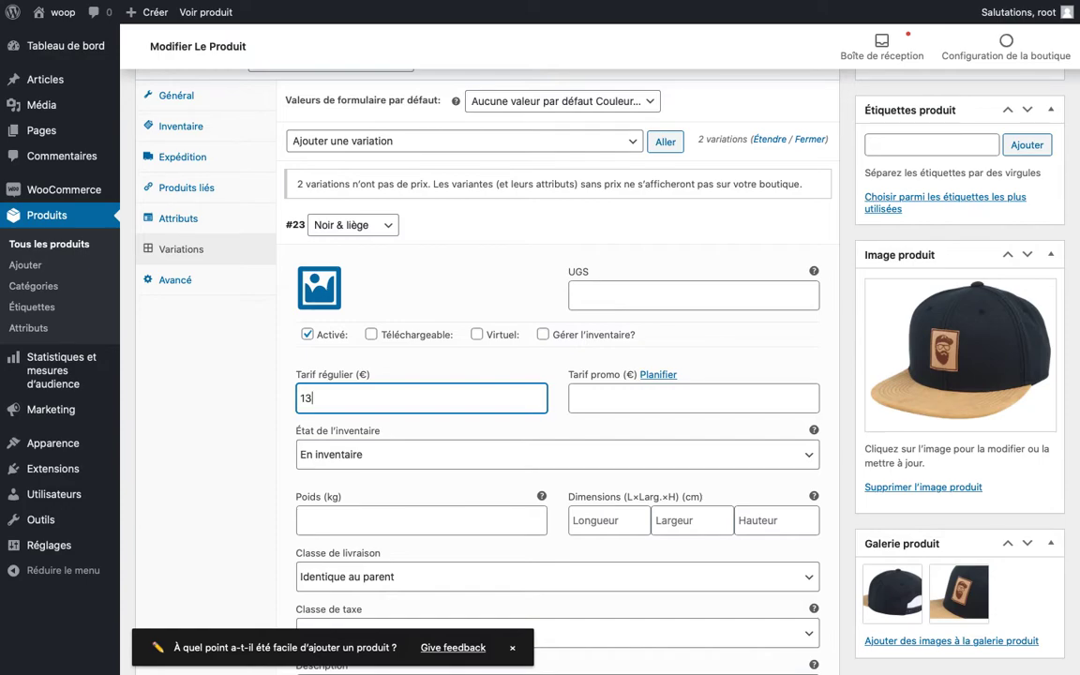
key(BackSpace)
key(BackSpace)
text(25)
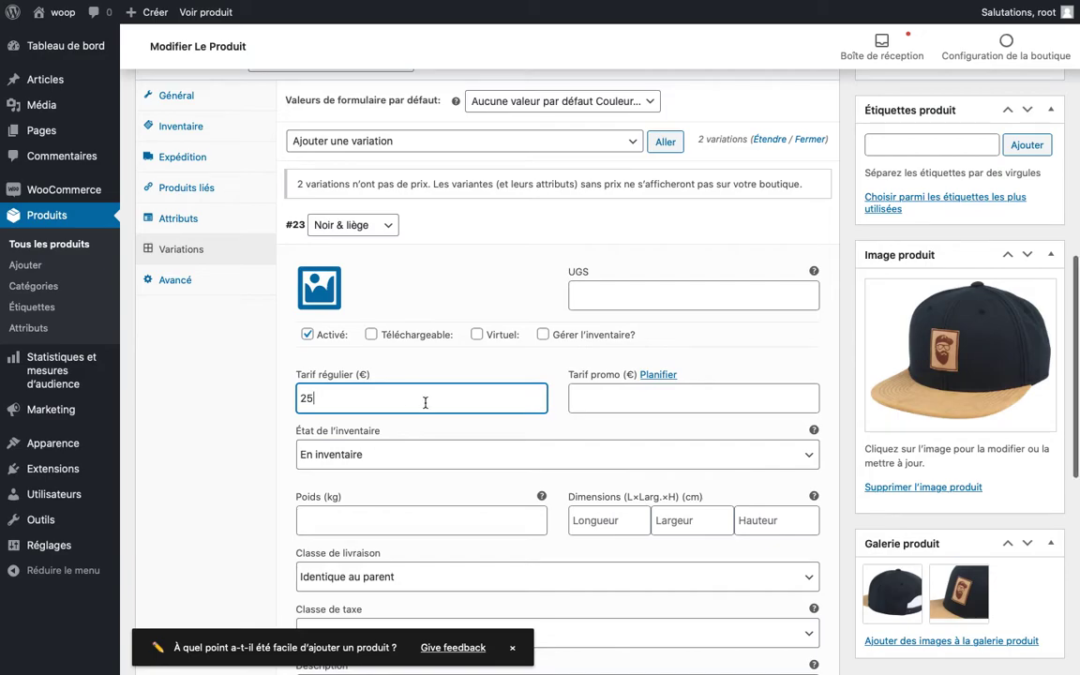
Step: Enable inventory management for the Noir & liège variation and set its stock quantity to 30
scroll(457, 398, down, 2)
scroll(429, 450, down, 1)
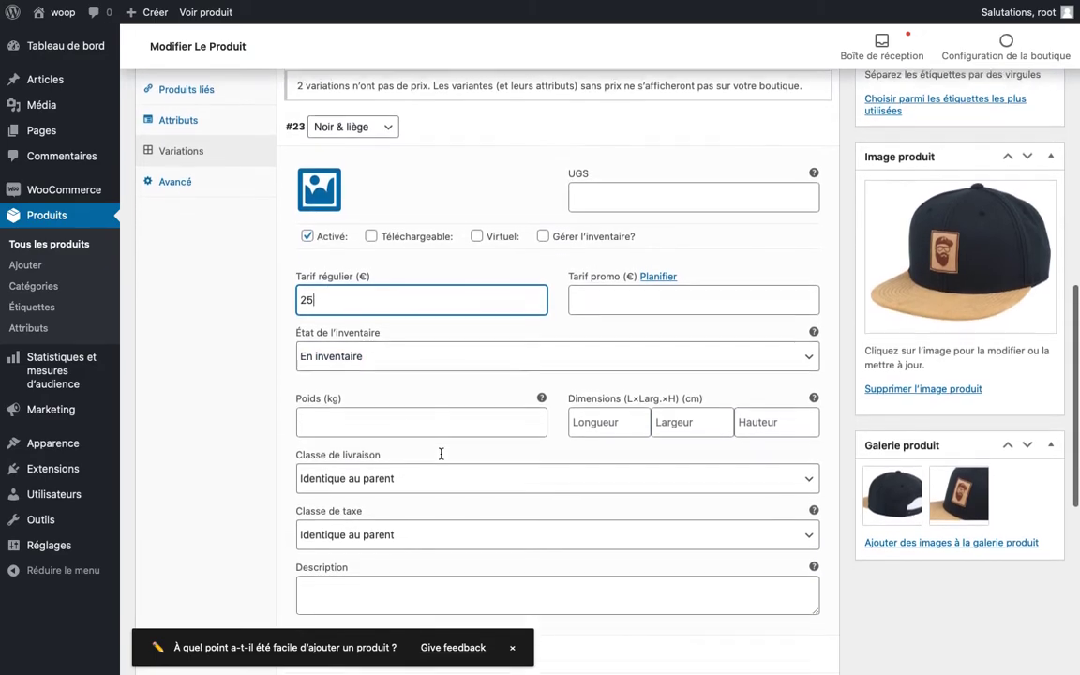
click(542, 220)
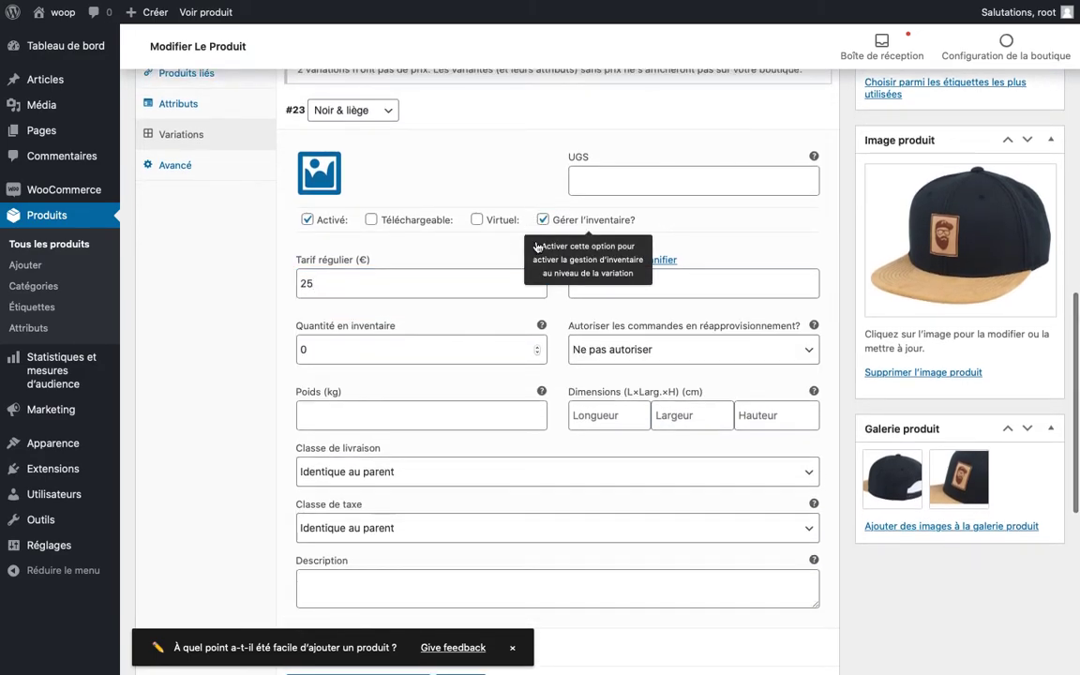
double_click(473, 346)
mouse_move(109, 350)
text(3)
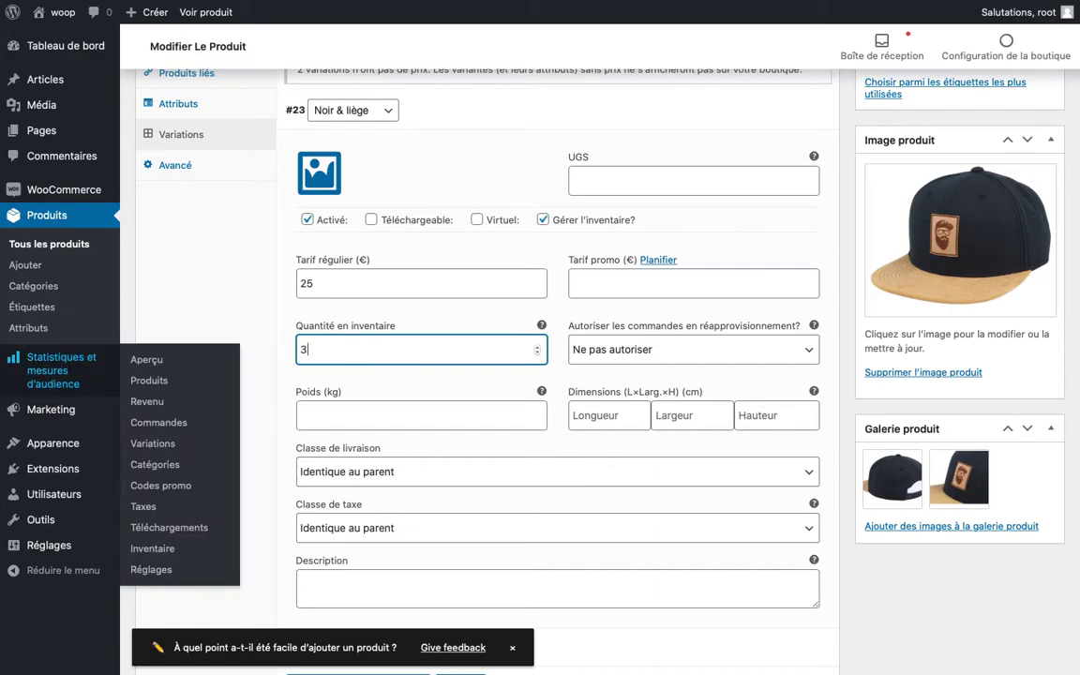
scroll(487, 375, down, 3)
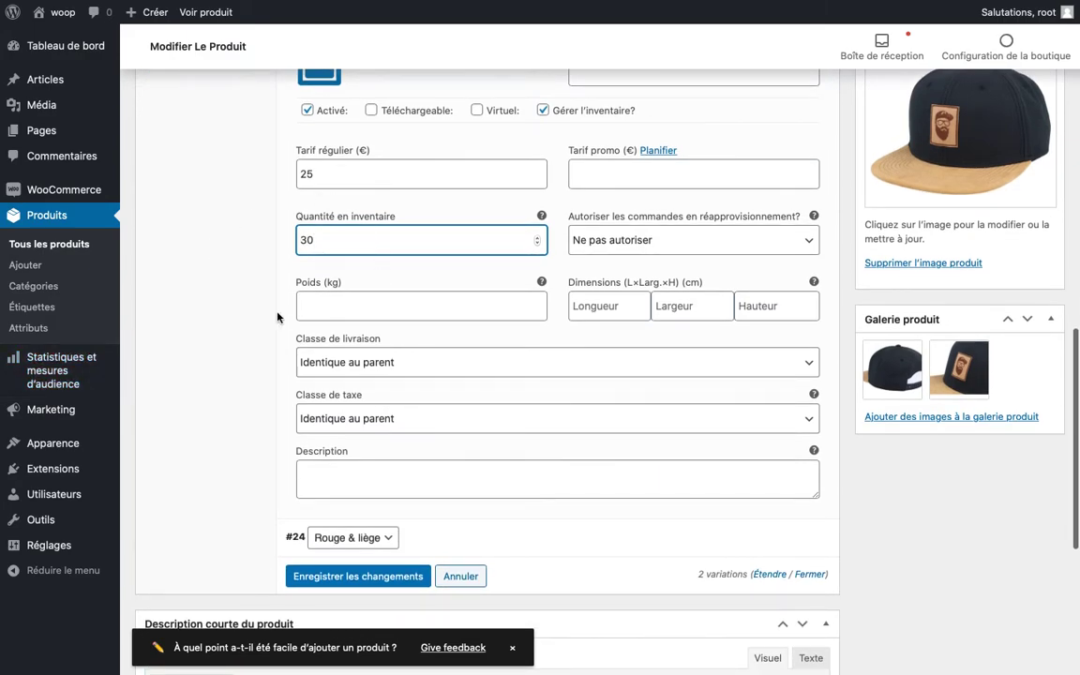
scroll(390, 296, down, 1)
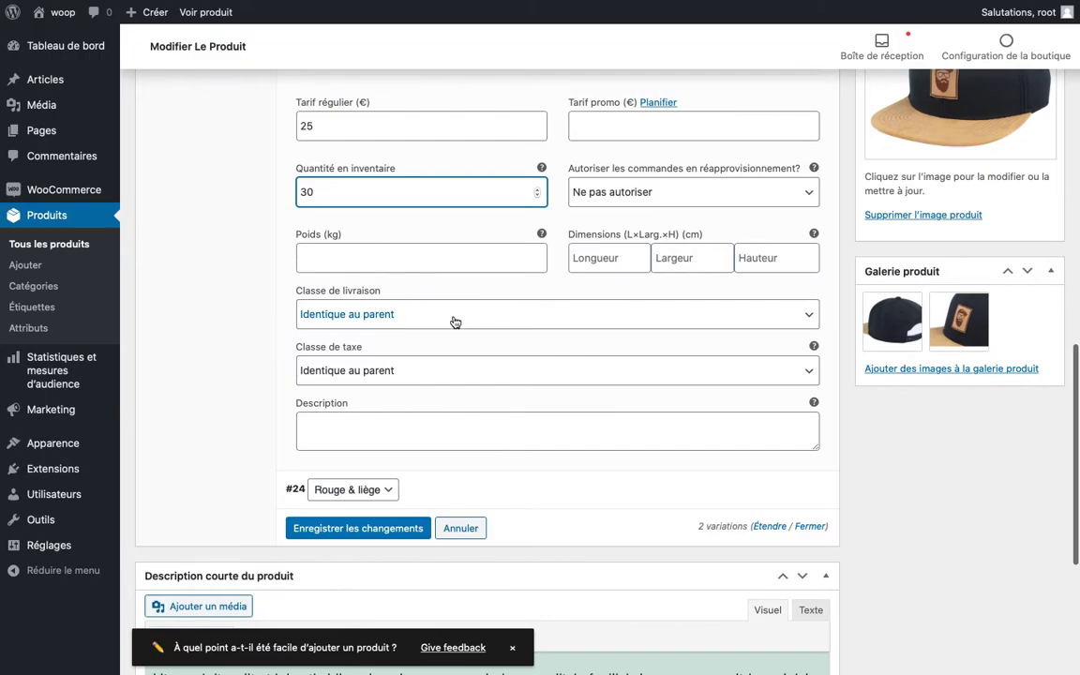
Step: Set noir-rapproche.jpg from the media library as the Noir & liège variation's image
scroll(400, 403, up, 10)
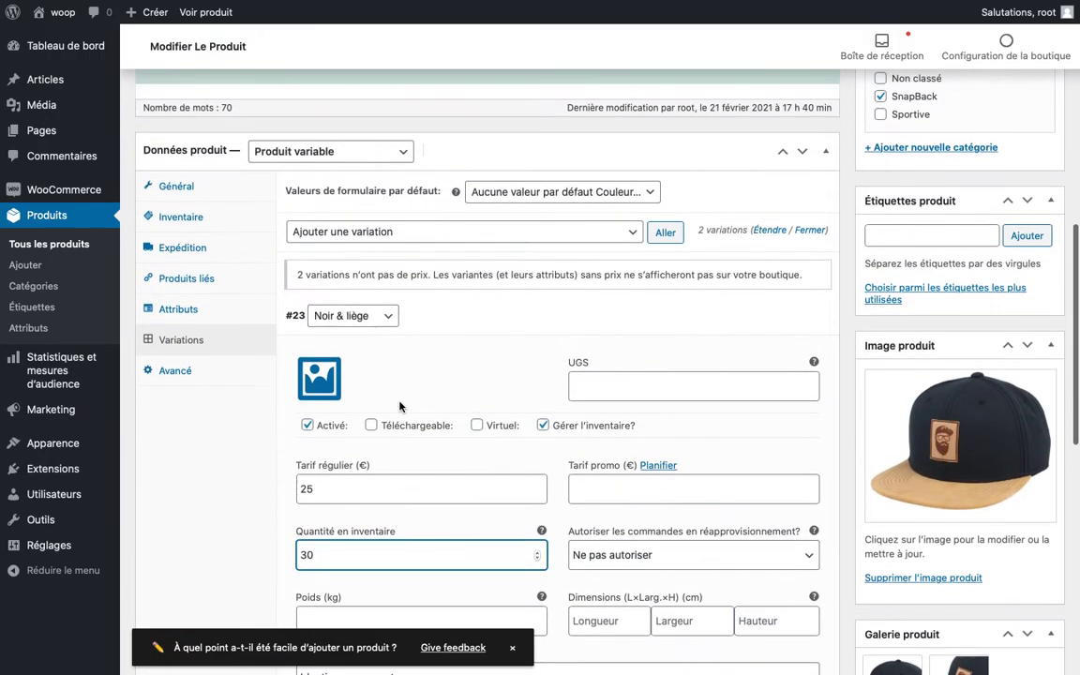
click(323, 380)
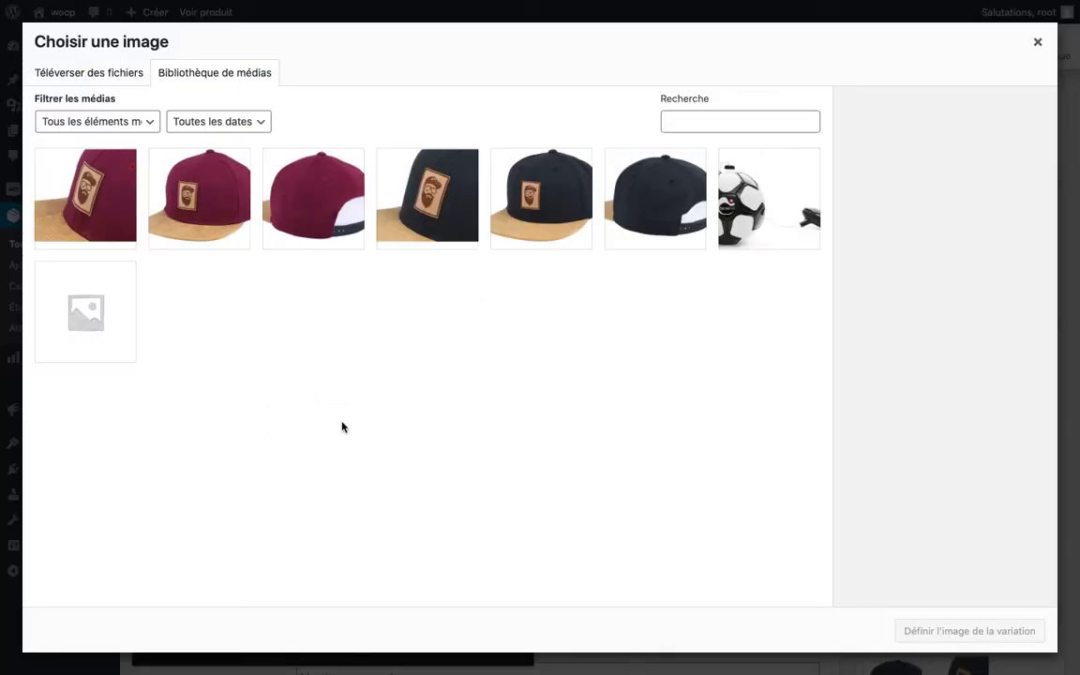
click(397, 207)
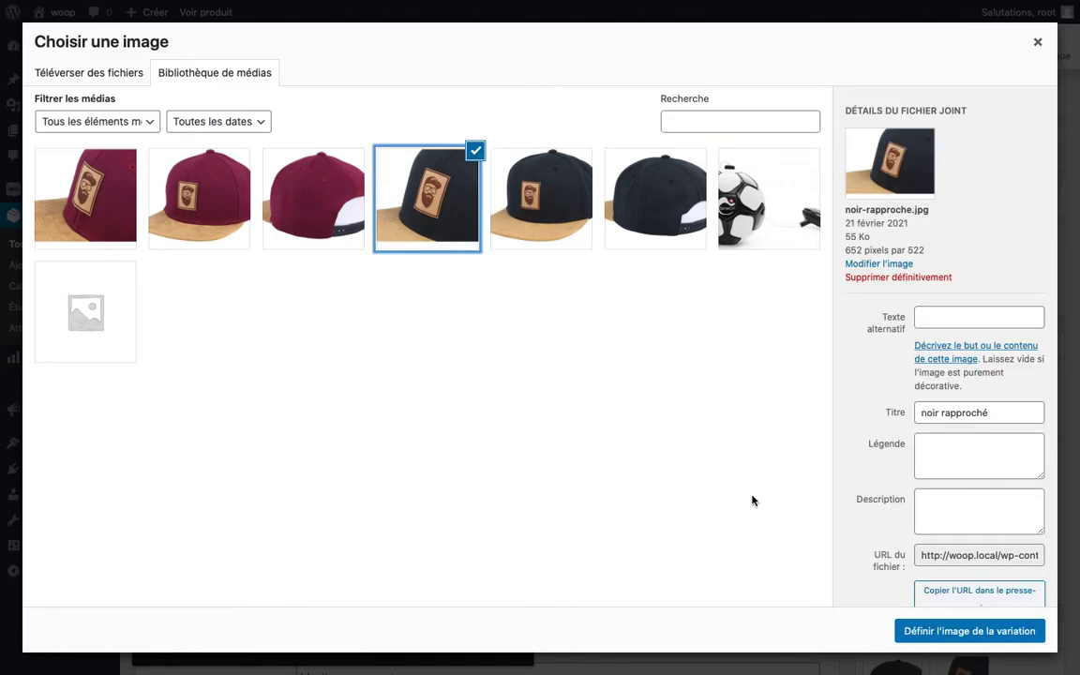
click(952, 628)
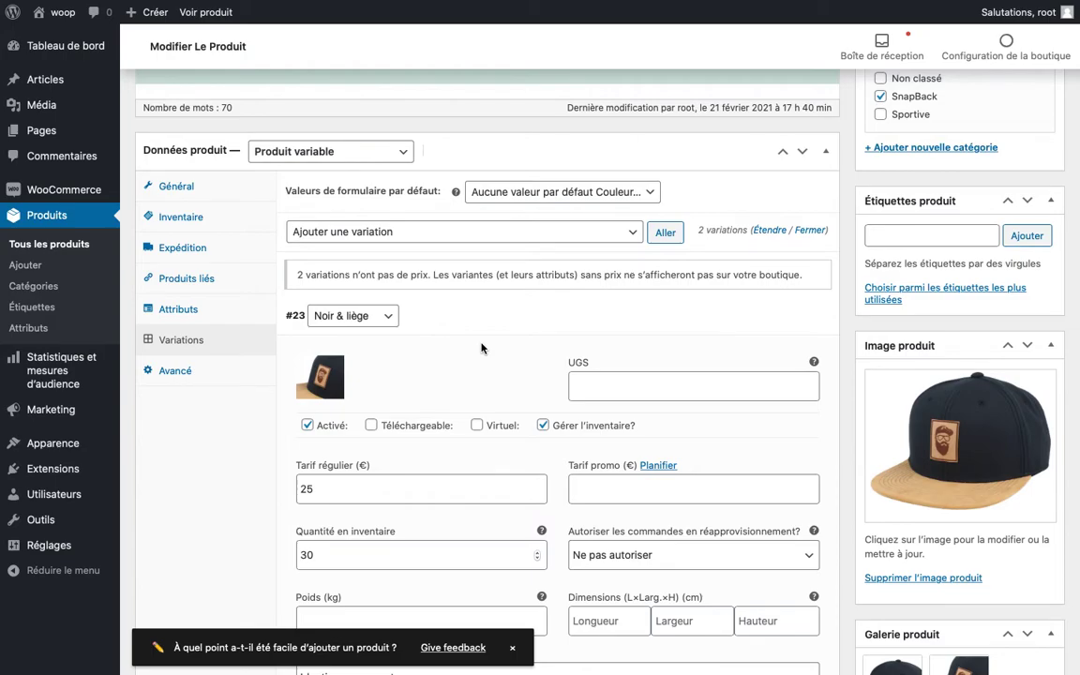
Step: Set rouge-rapproche.jpg from the media library as the Rouge & liège variation's image
scroll(481, 348, down, 5)
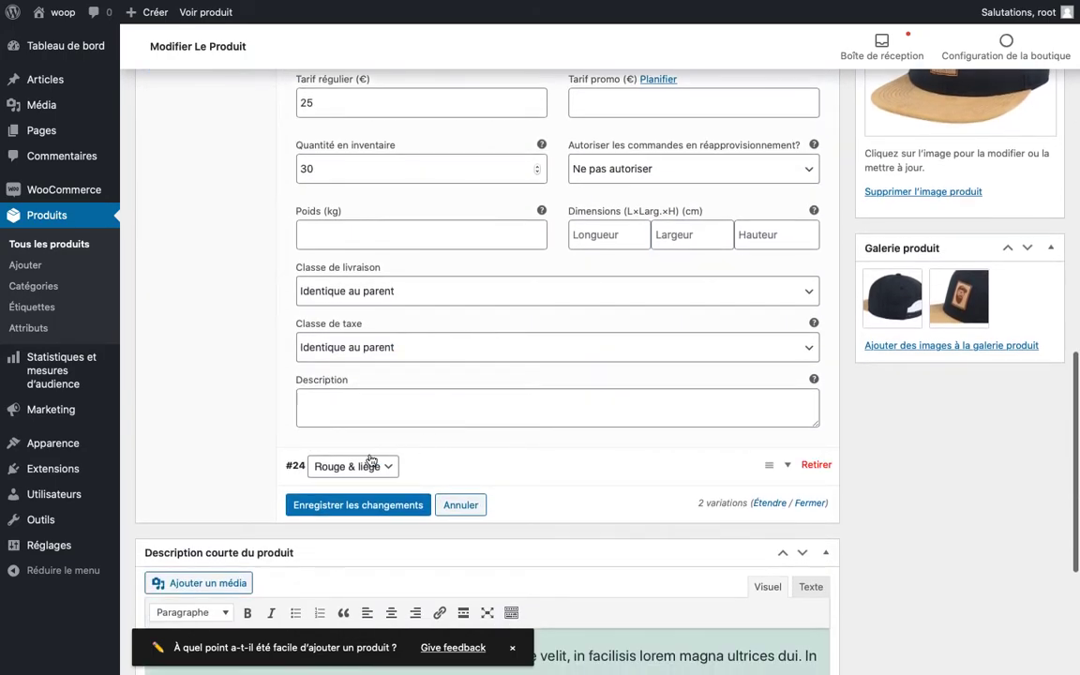
click(514, 475)
scroll(394, 478, down, 2)
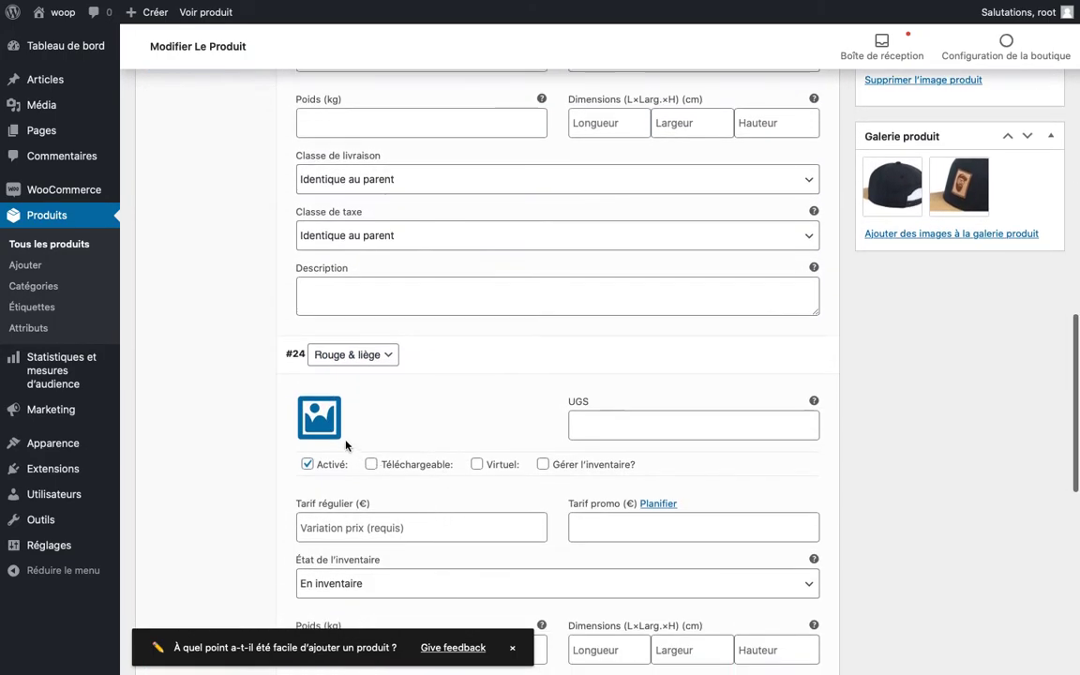
click(323, 424)
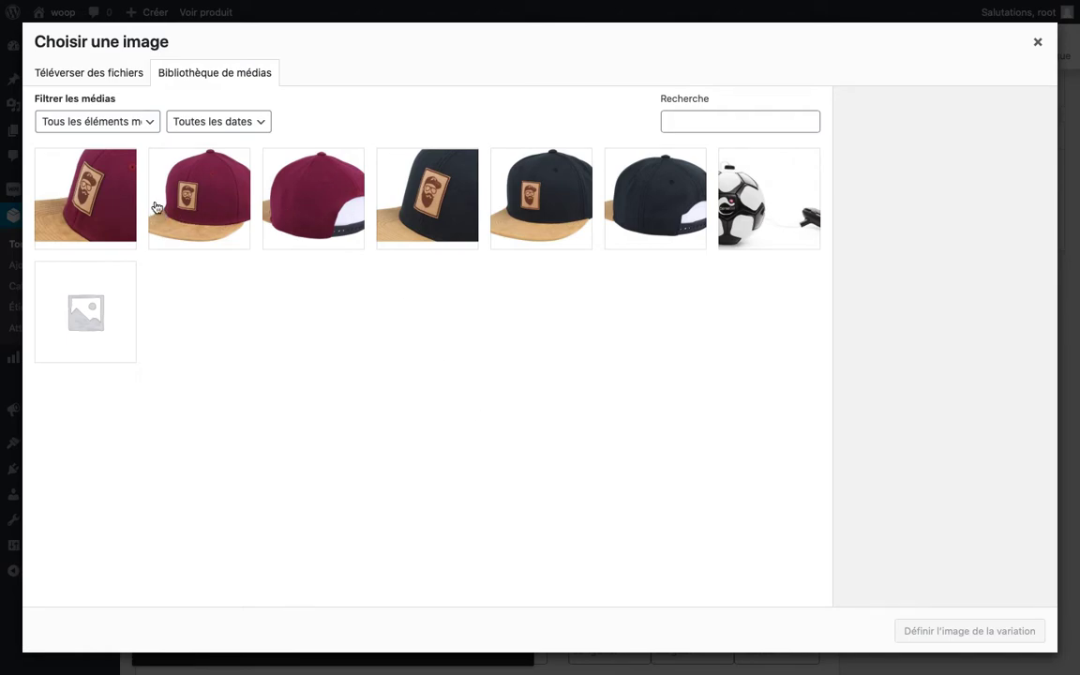
click(101, 187)
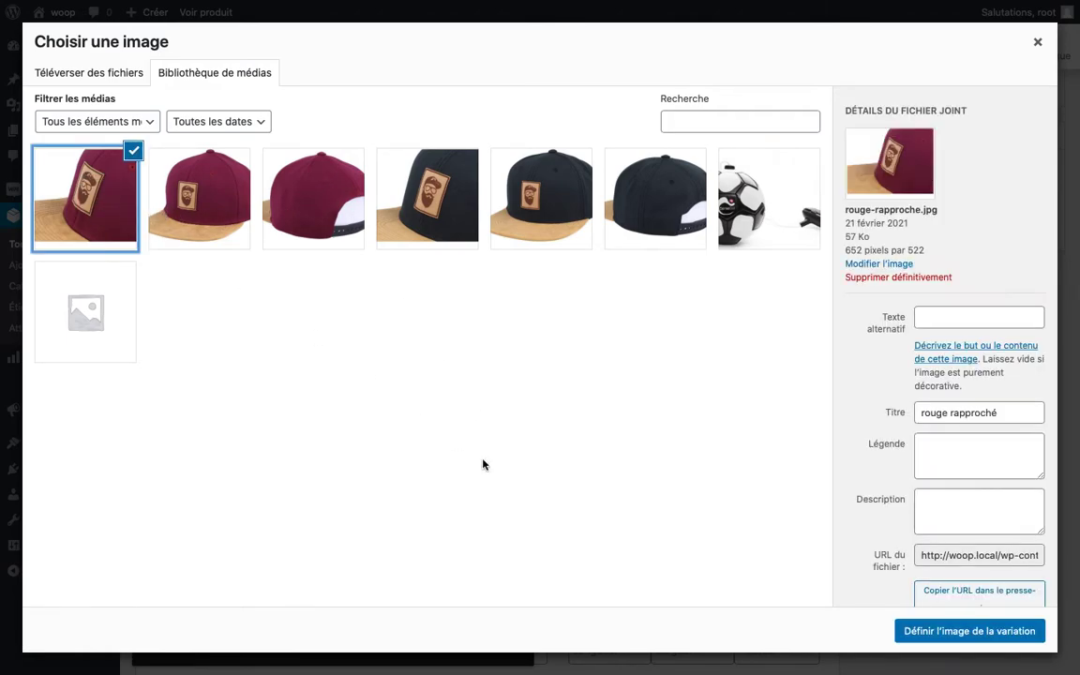
click(964, 631)
Step: Set the regular price of the Rouge & liège variation to 30 €
scroll(398, 431, down, 2)
click(372, 450)
text(30)
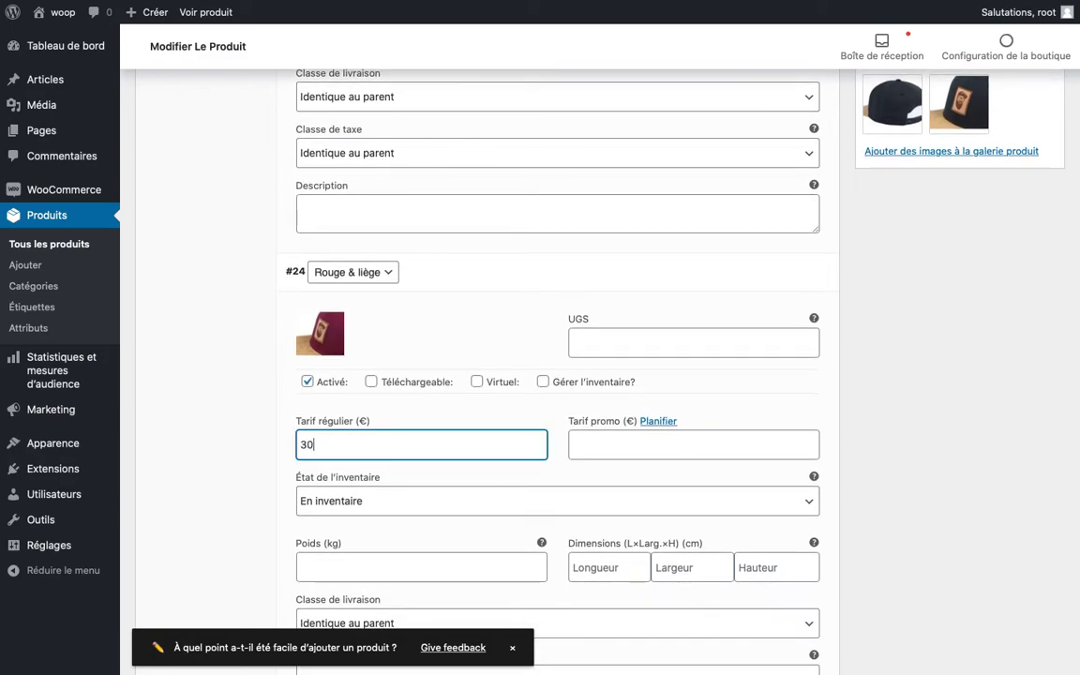
Step: Enable inventory management for the Rouge & liège variation and set its stock quantity to 30
scroll(415, 222, up, 1)
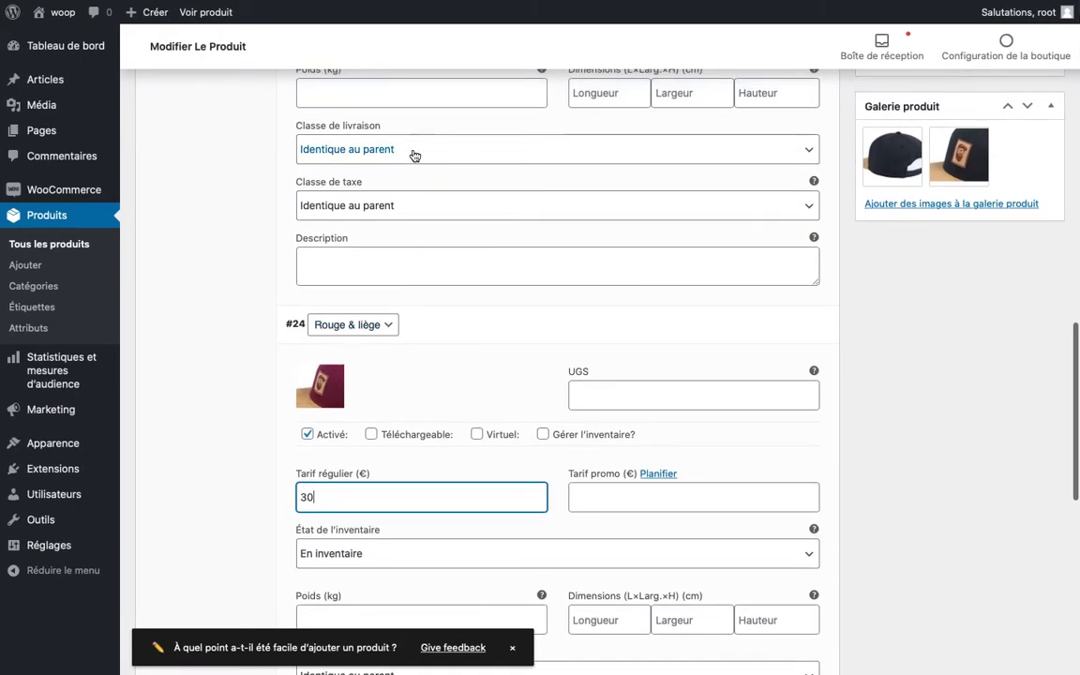
click(542, 434)
scroll(450, 450, down, 2)
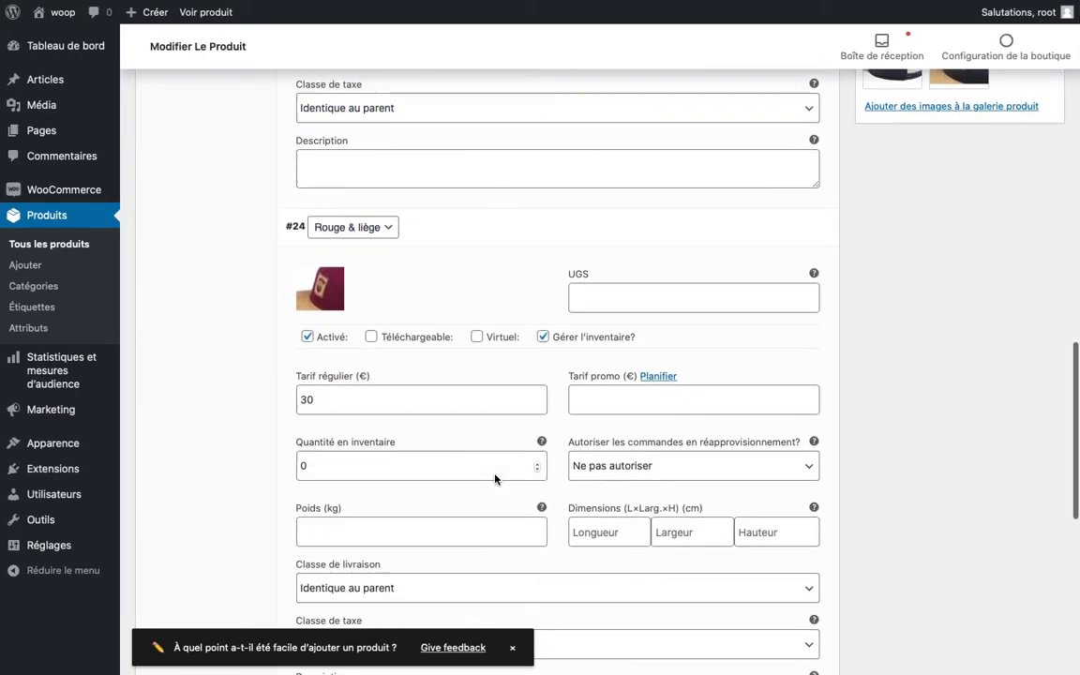
double_click(380, 463)
text(30)
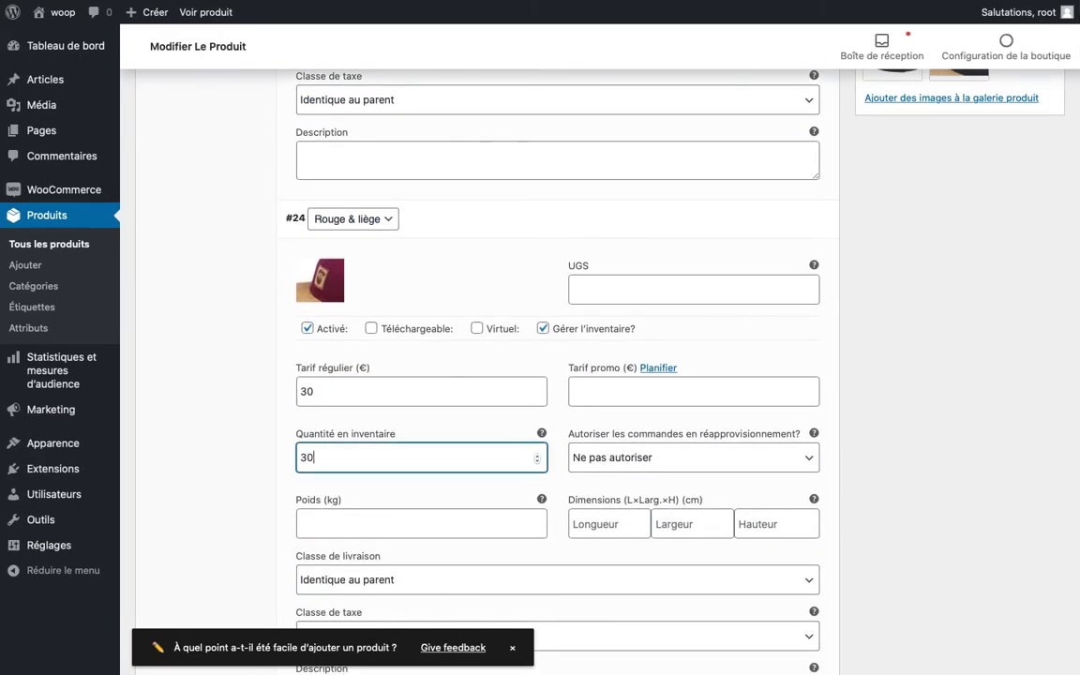
Step: Enter "Une superbe SnapBack avec un Beard man noir" as the description of the Noir & liège variation
scroll(233, 448, down, 1)
scroll(230, 403, down, 2)
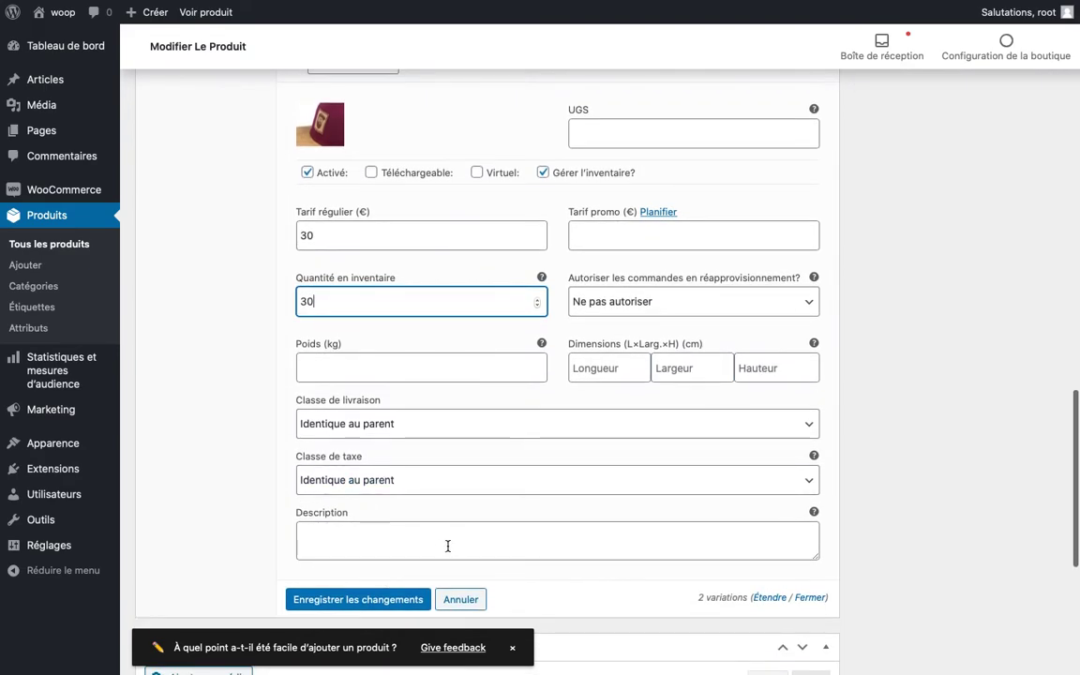
scroll(405, 378, up, 5)
click(398, 200)
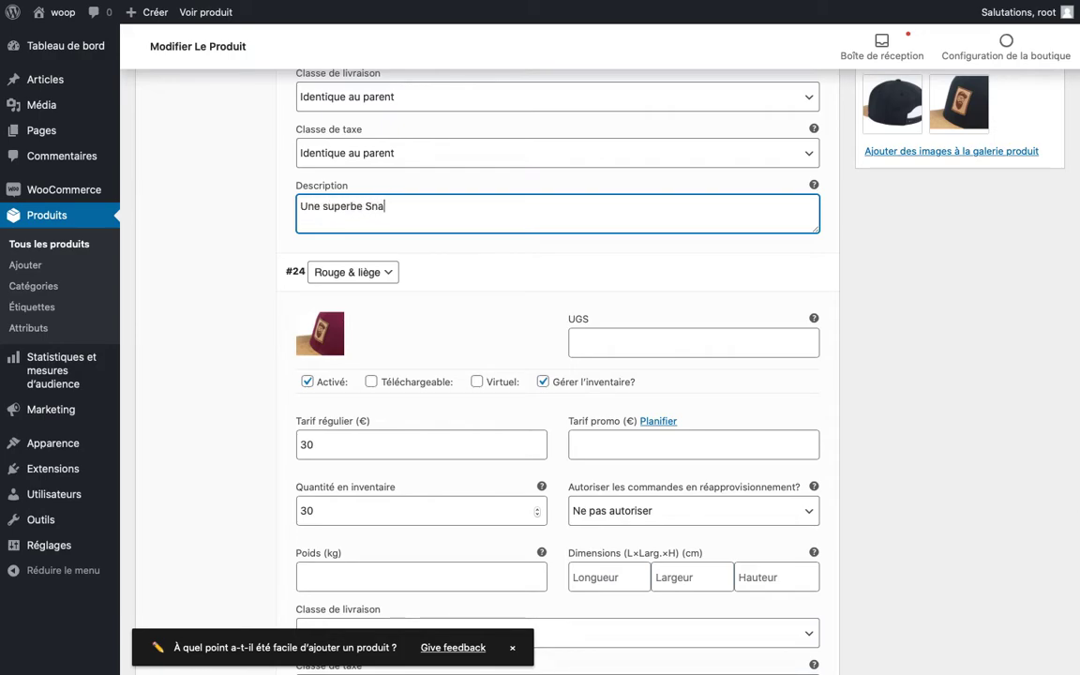
key(BackSpace)
key(BackSpace)
text(ack avec un Beard )
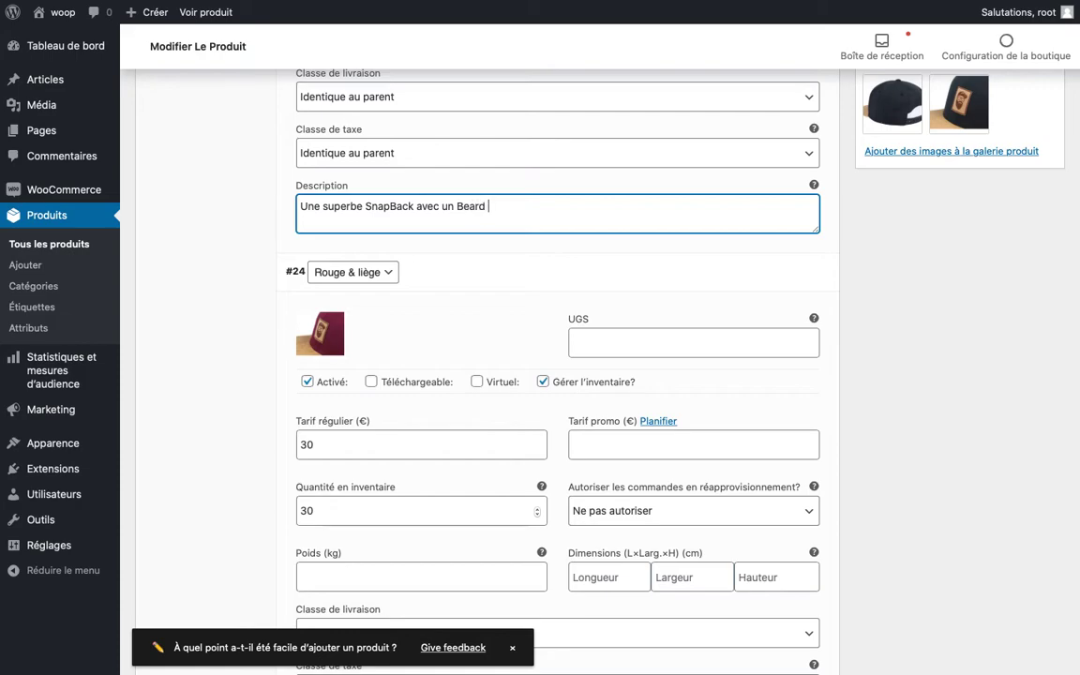
text(man noir)
Step: Copy this description to the Rouge & liège variation, replace "noir" with "rouge" there, and save the variation changes
key(ctrl+a)
key(ctrl+c)
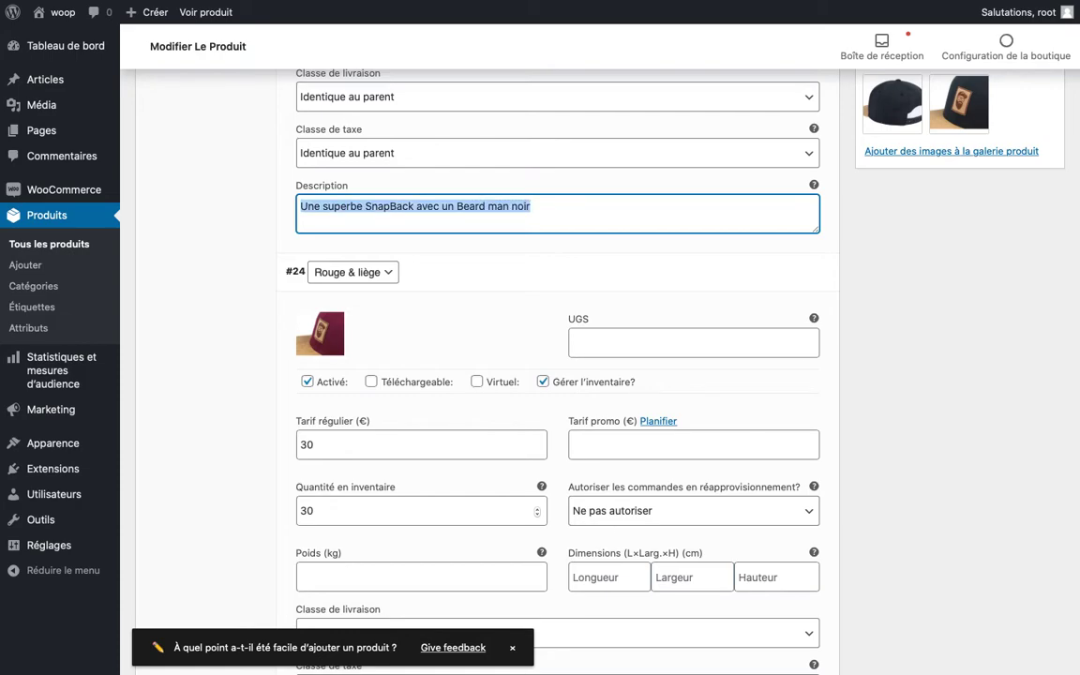
scroll(352, 368, down, 5)
click(356, 398)
key(ctrl+v)
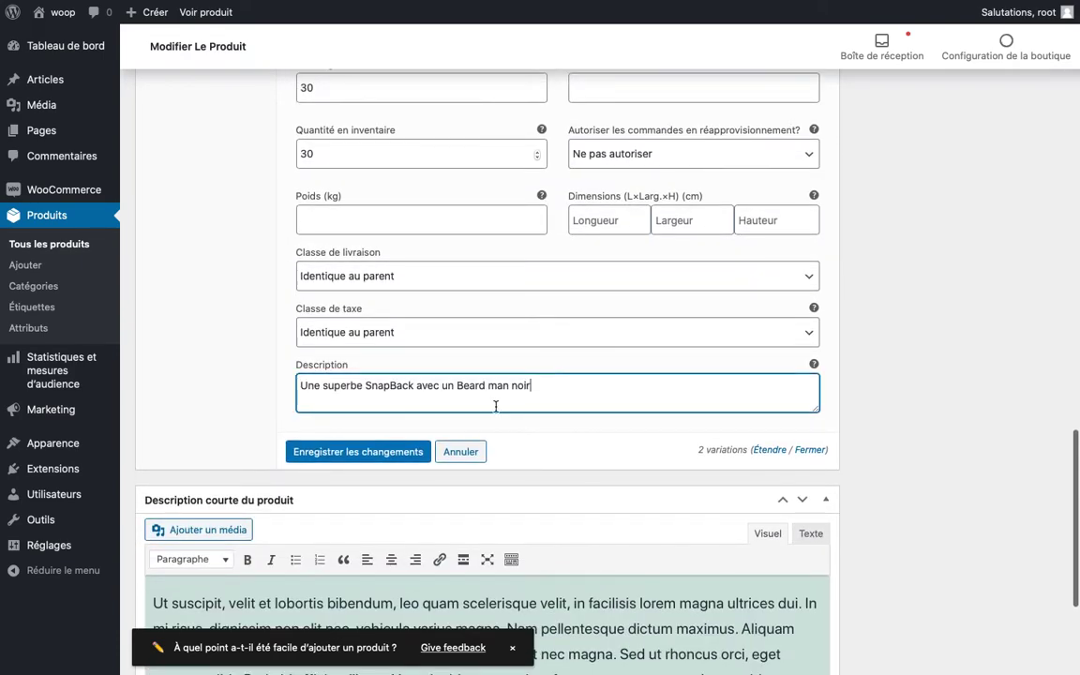
key(BackSpace)
key(BackSpace)
text(rouge)
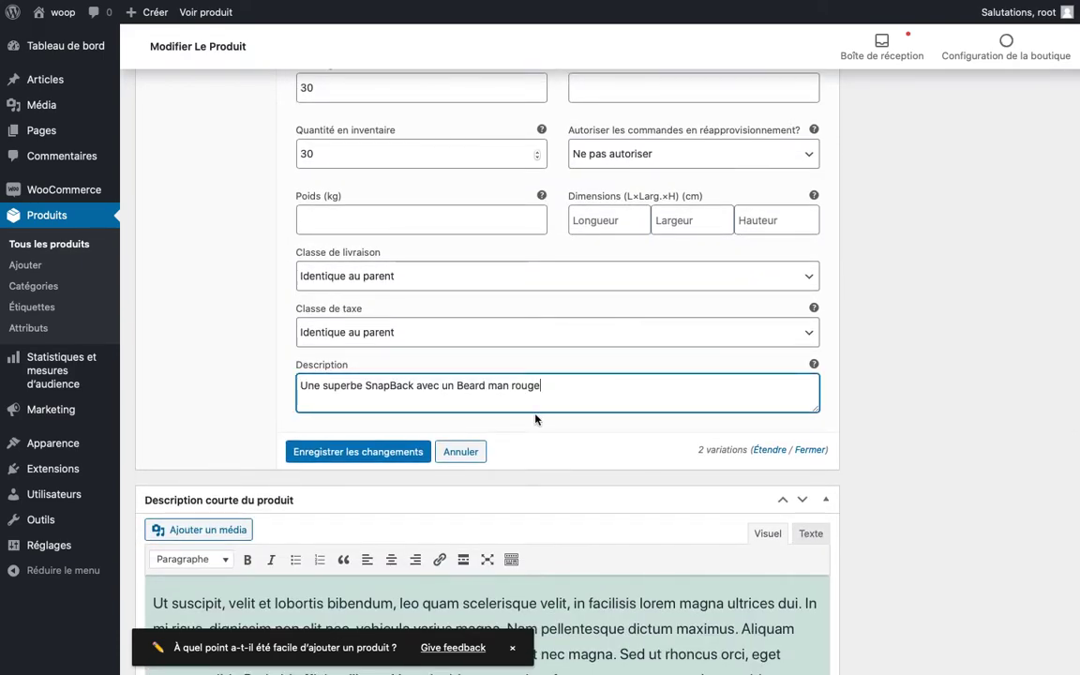
click(360, 451)
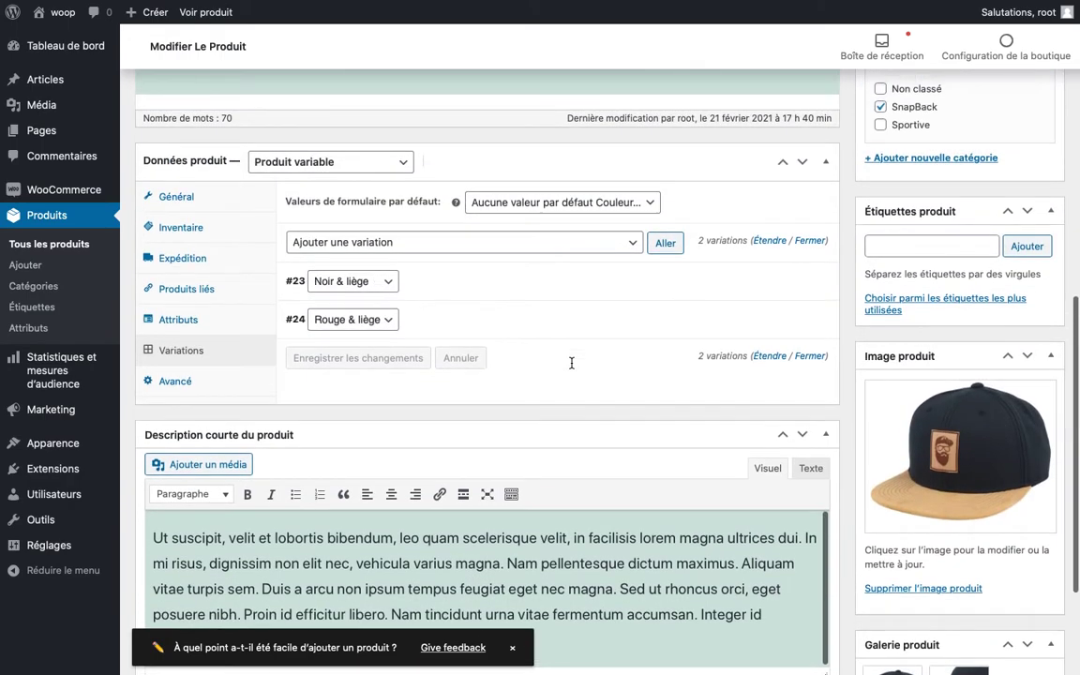
Step: Open the SnapBeard Back product page in the shop and examine its price range and Couleur choice
scroll(571, 363, down, 1)
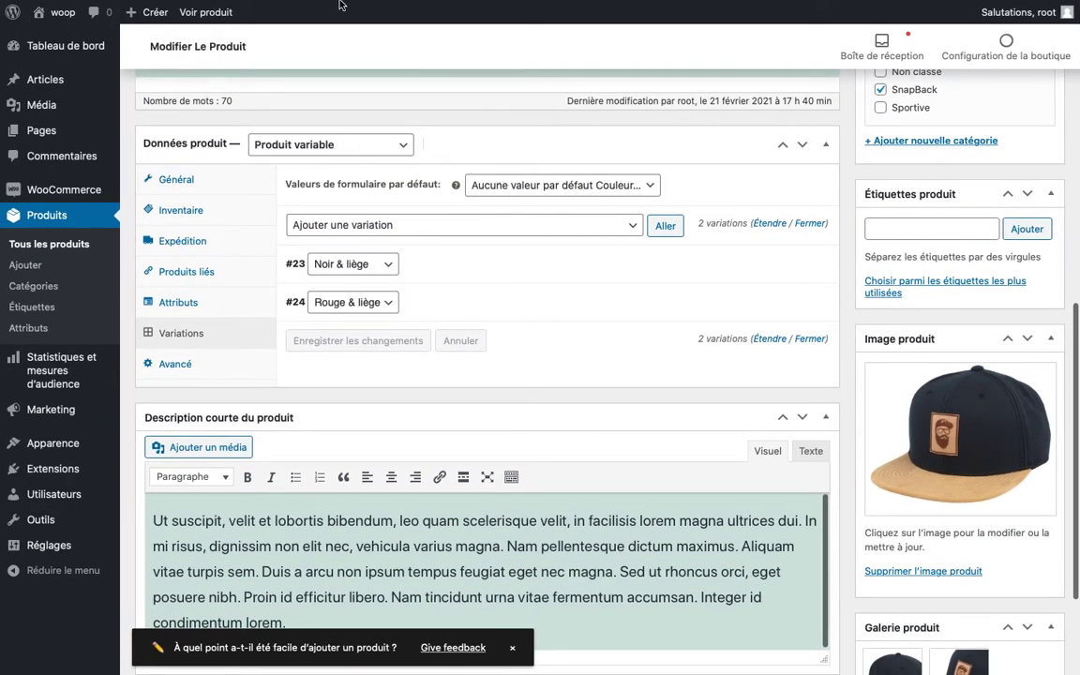
mouse_move(341, 7)
click(282, 56)
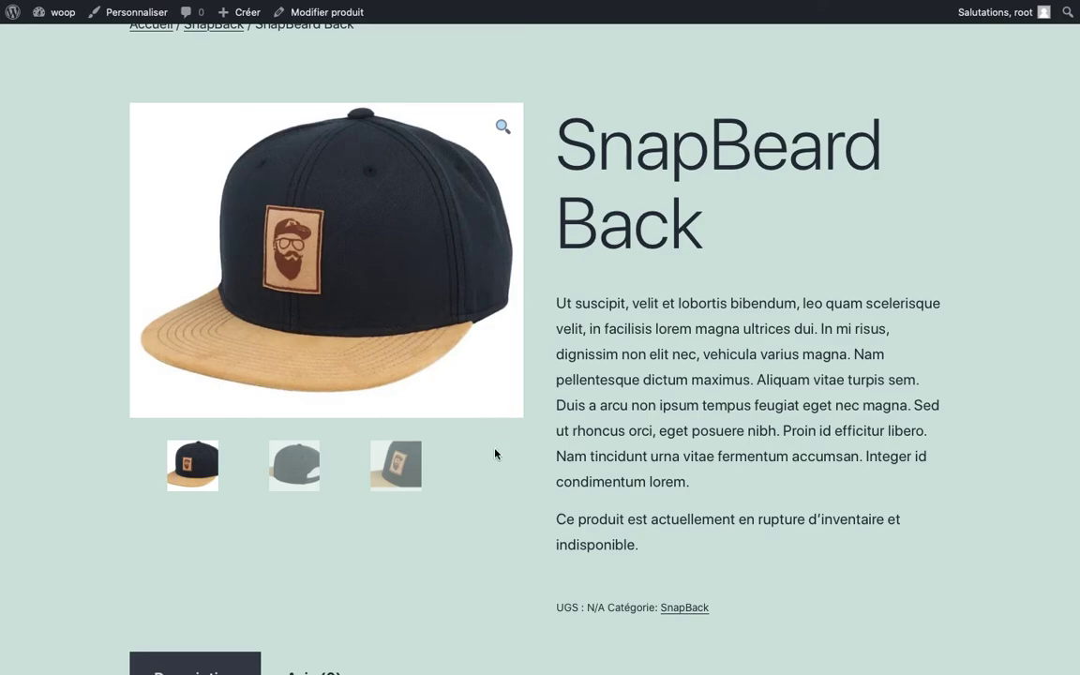
scroll(496, 454, down, 2)
scroll(495, 453, up, 3)
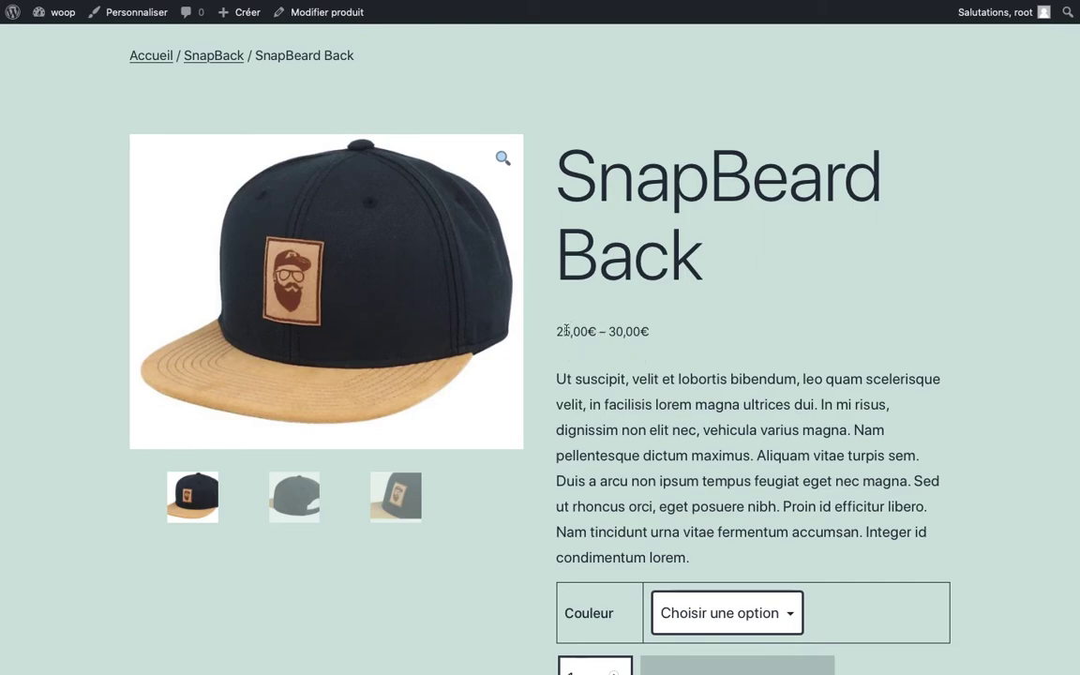
scroll(566, 330, down, 3)
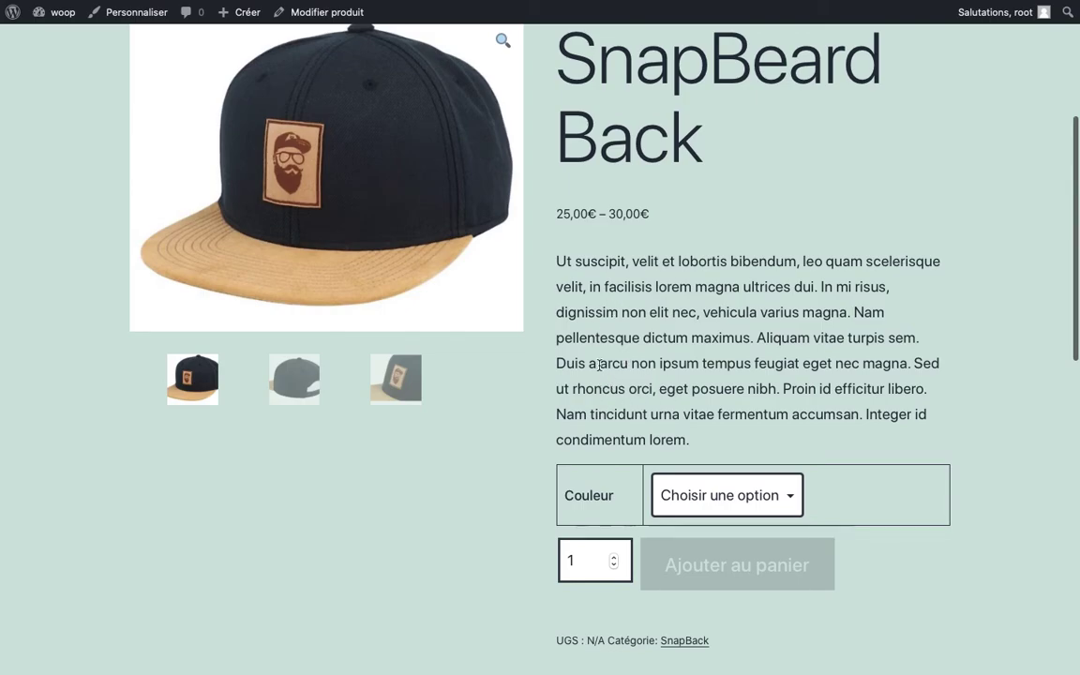
scroll(703, 337, down, 1)
scroll(703, 337, down, 6)
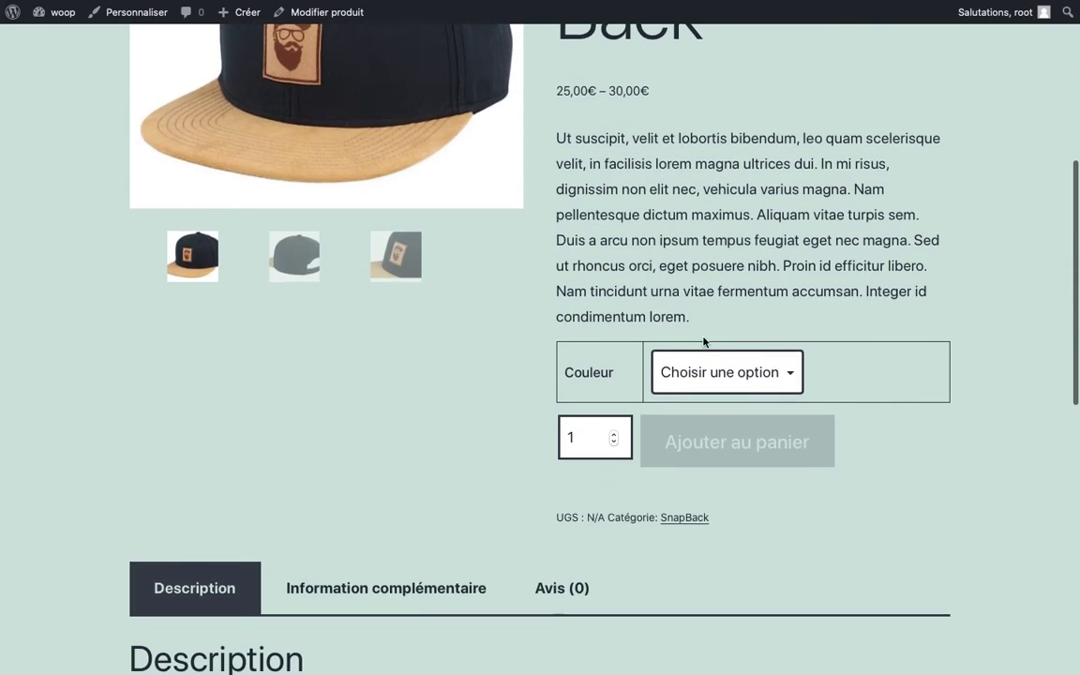
Step: Review the Information complémentaire and Description sections of the product page
click(347, 403)
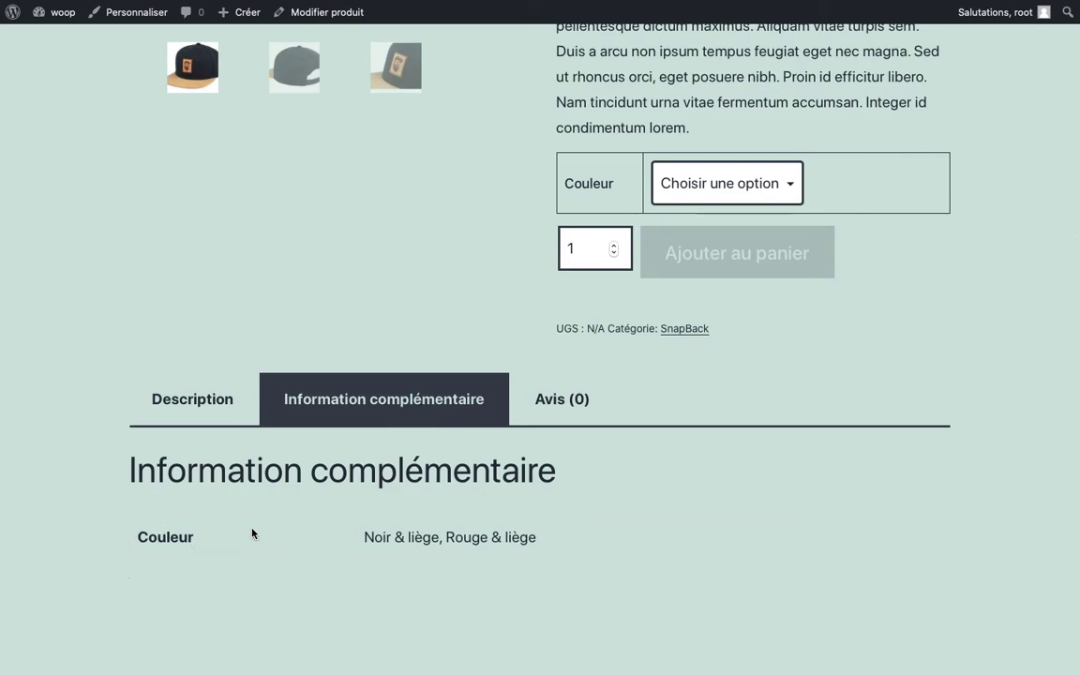
scroll(252, 533, up, 1)
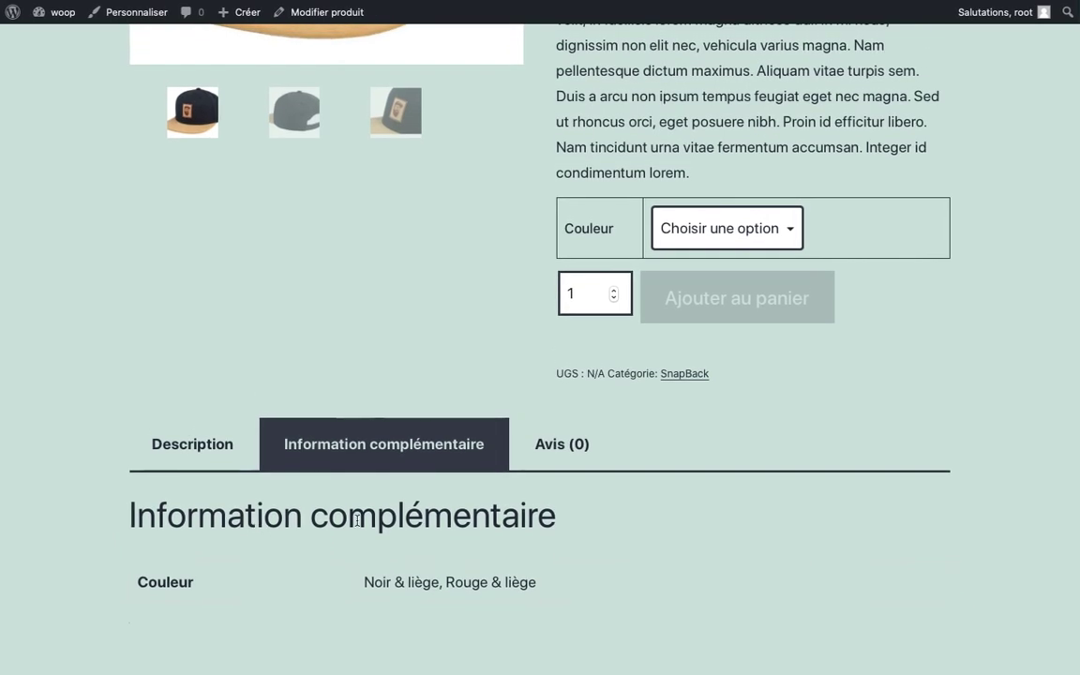
click(212, 446)
click(322, 458)
click(215, 450)
scroll(385, 465, up, 3)
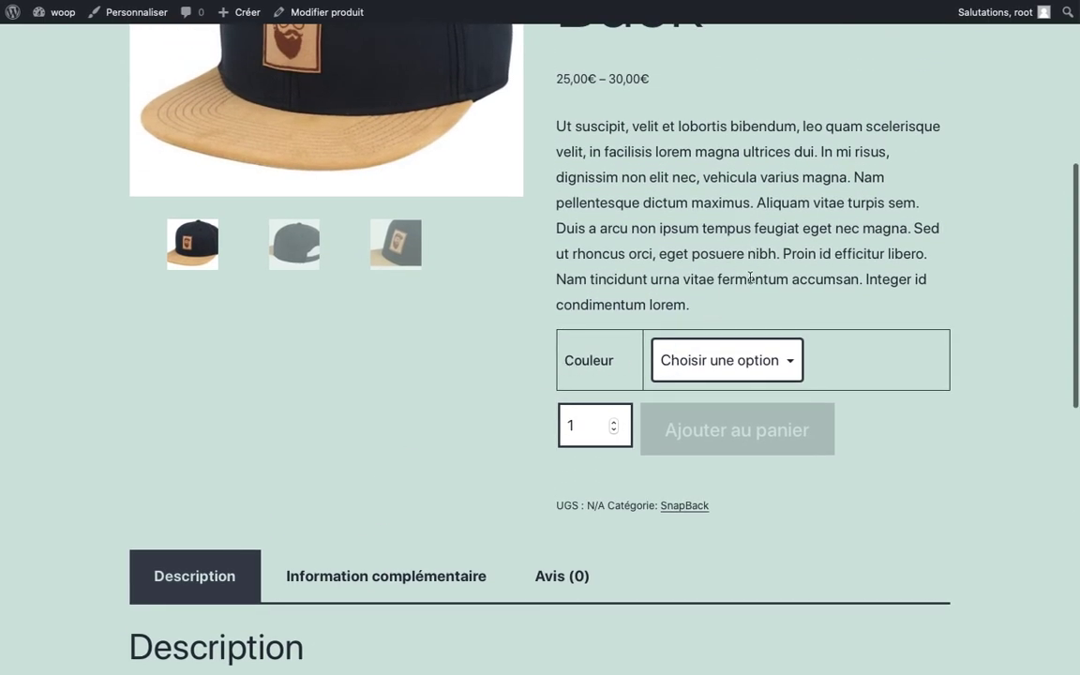
Step: Choose Noir & liège as the Couleur and examine that variation's image, description, price and stock
scroll(740, 380, up, 2)
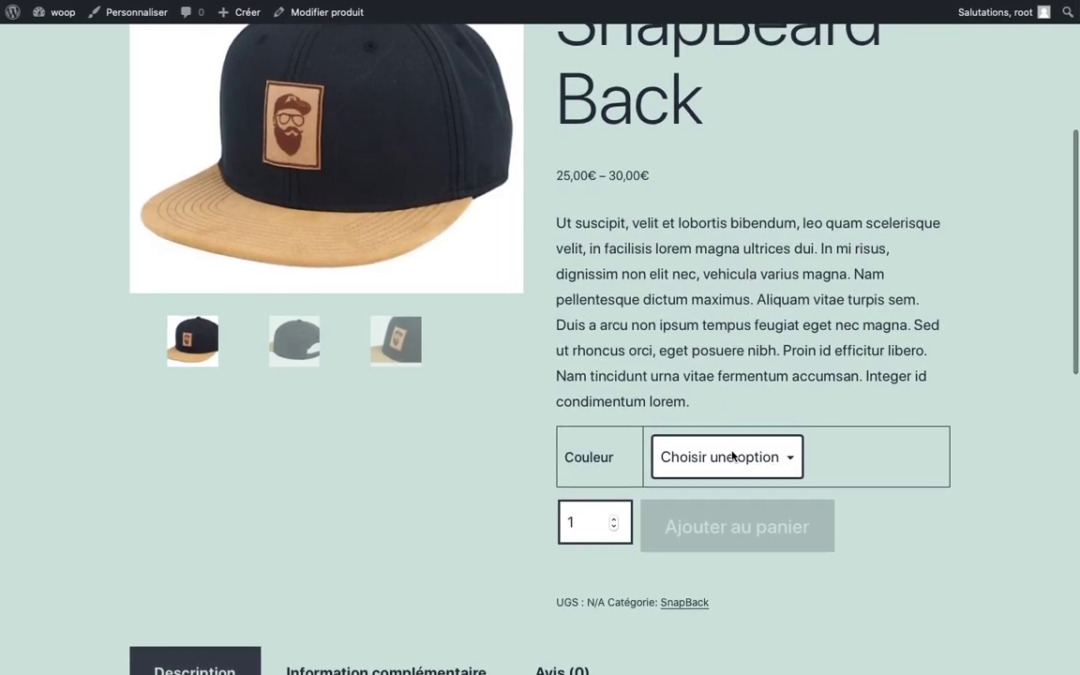
scroll(735, 456, up, 1)
scroll(831, 386, up, 3)
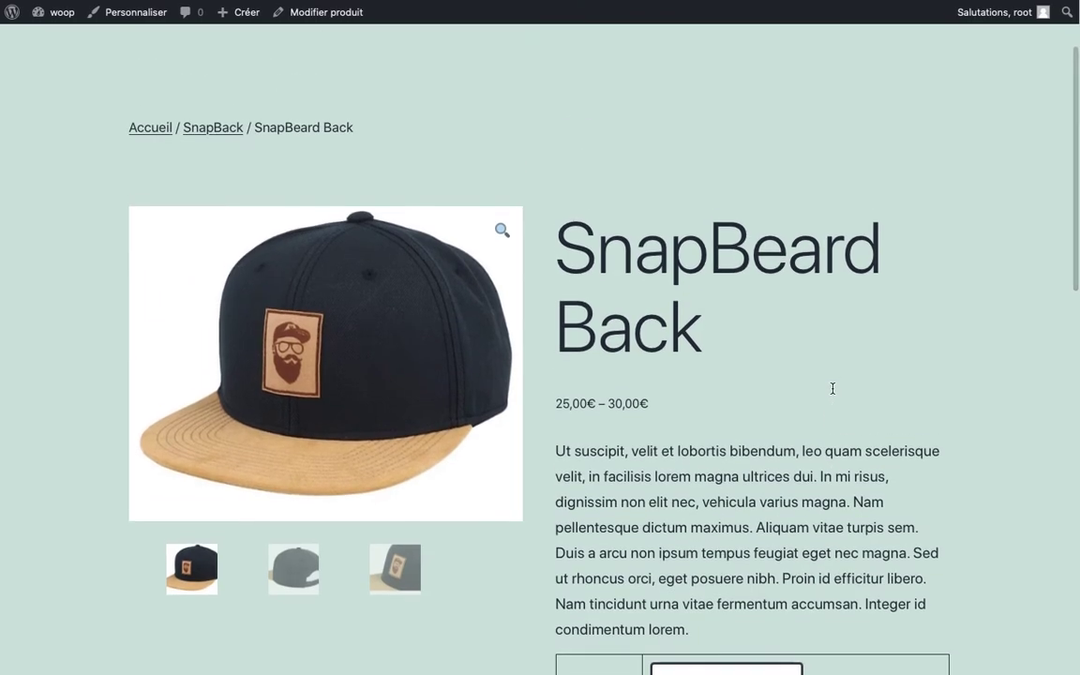
scroll(831, 386, down, 2)
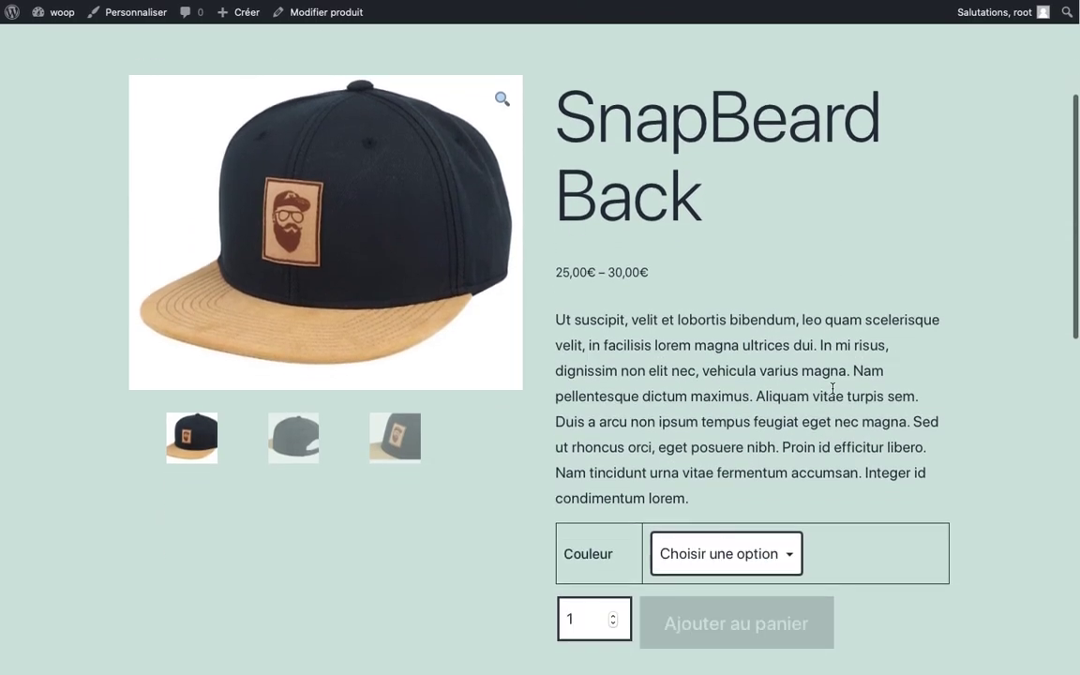
click(777, 557)
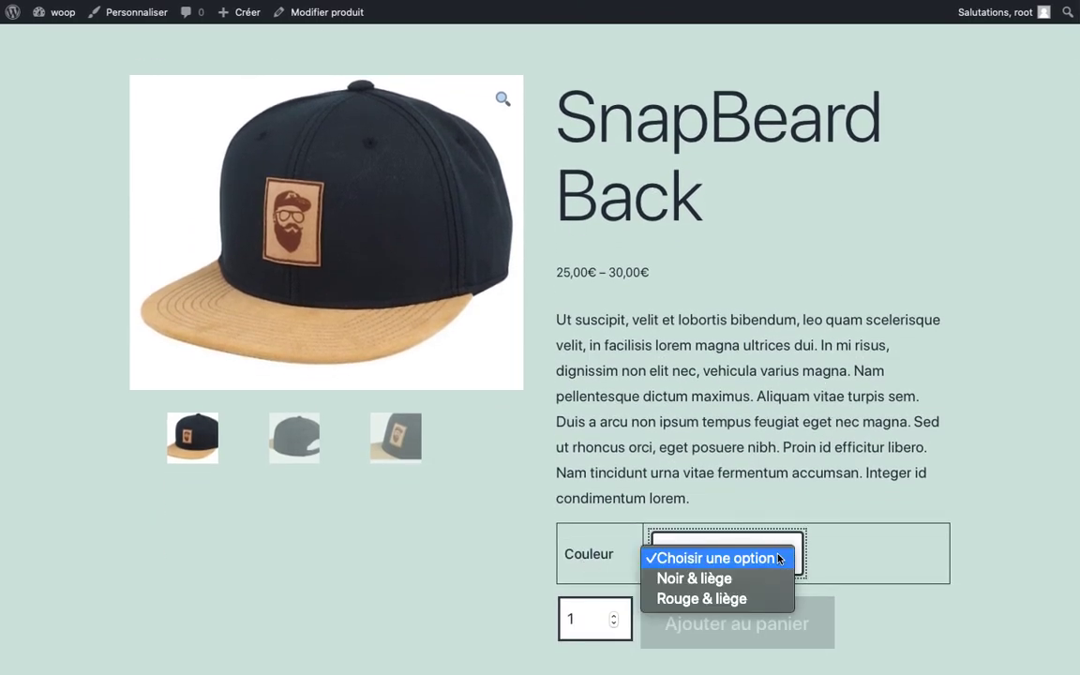
click(725, 585)
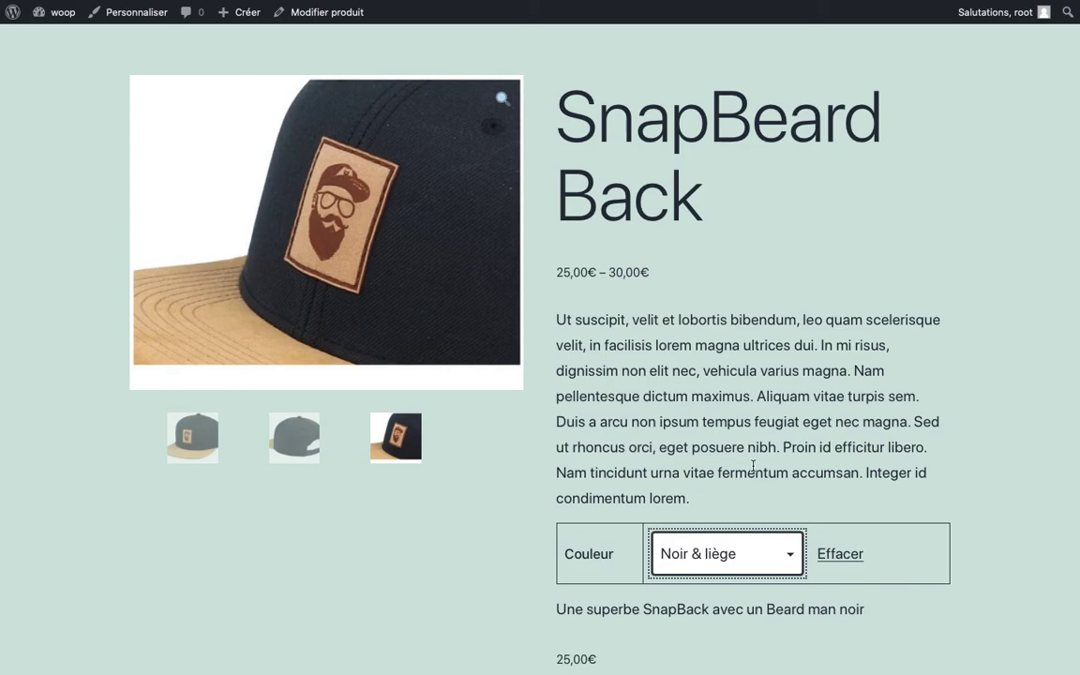
scroll(753, 466, down, 2)
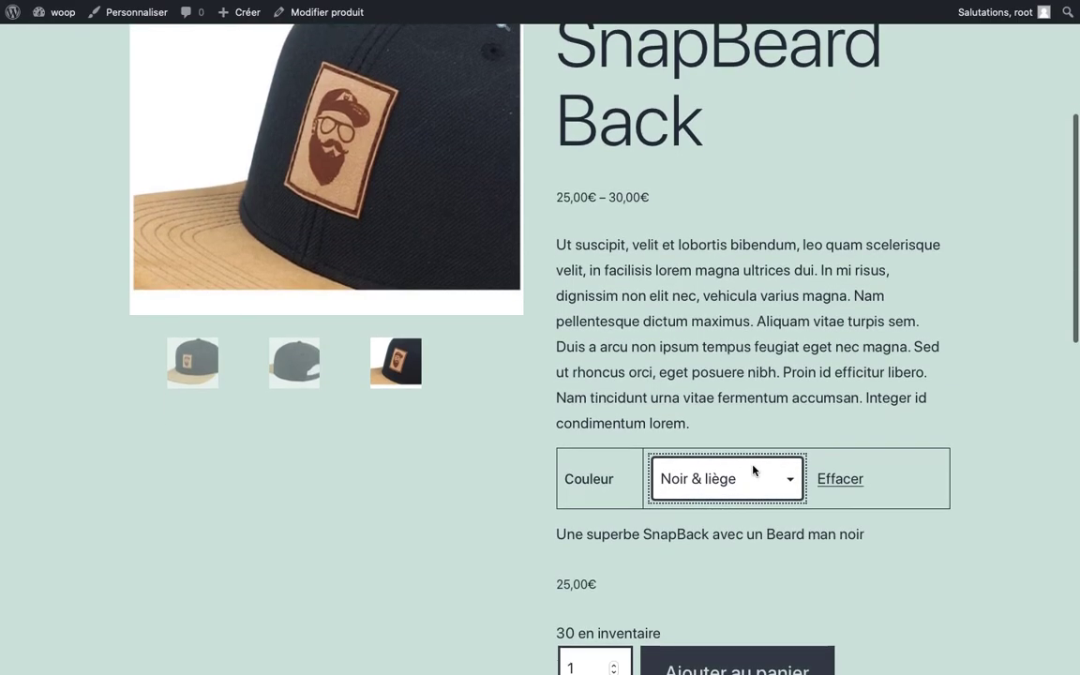
scroll(753, 468, down, 2)
drag(557, 504, 601, 507)
drag(555, 454, 822, 456)
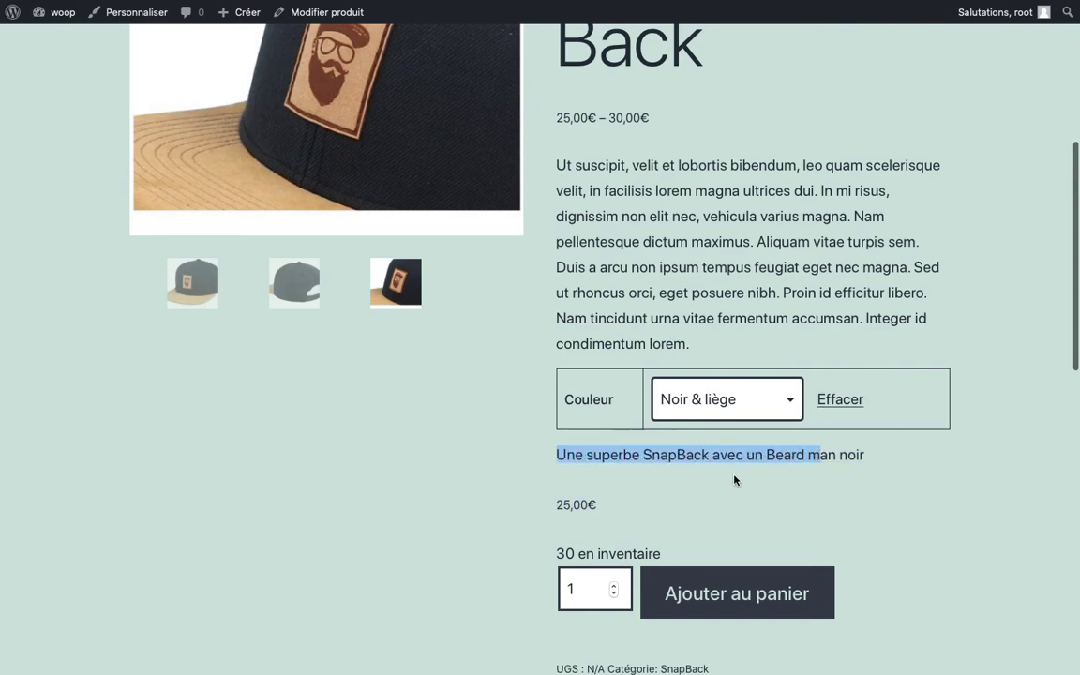
Step: Clear the Couleur selection, choose Rouge & liège and examine that variation's image, description, price and stock
click(846, 401)
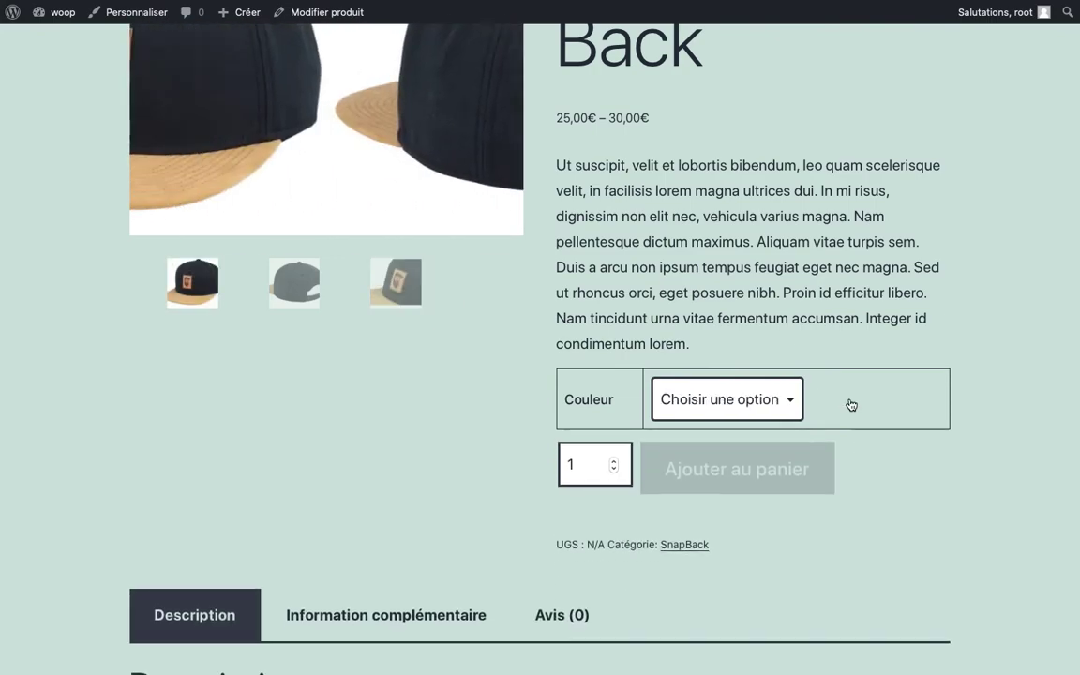
click(751, 400)
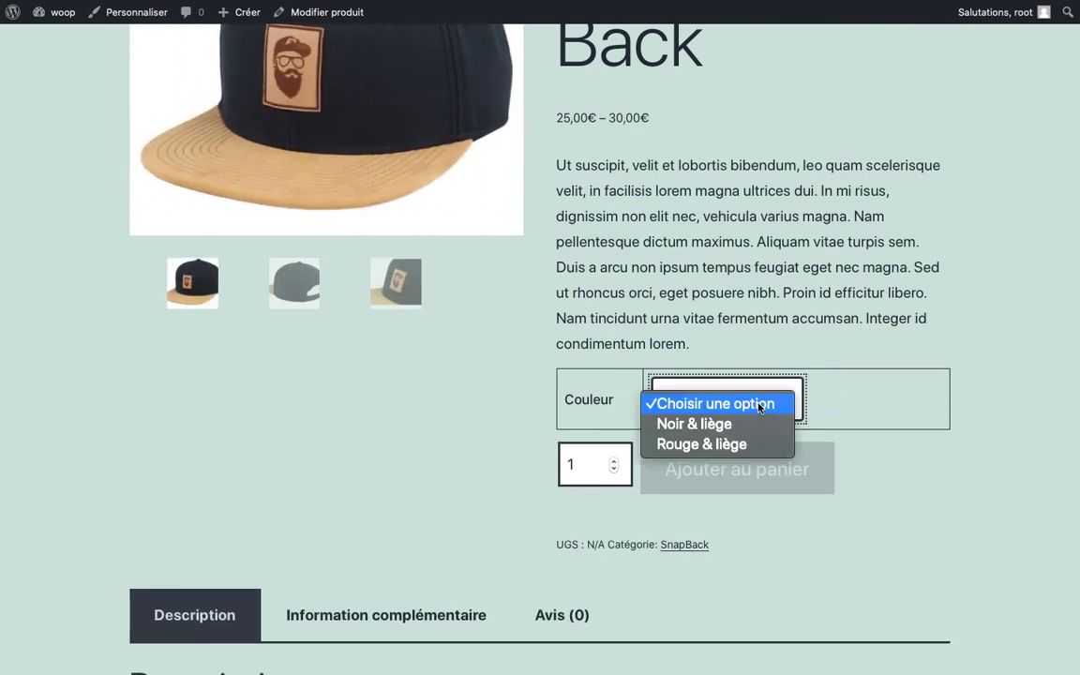
click(756, 268)
scroll(757, 271, up, 3)
click(760, 502)
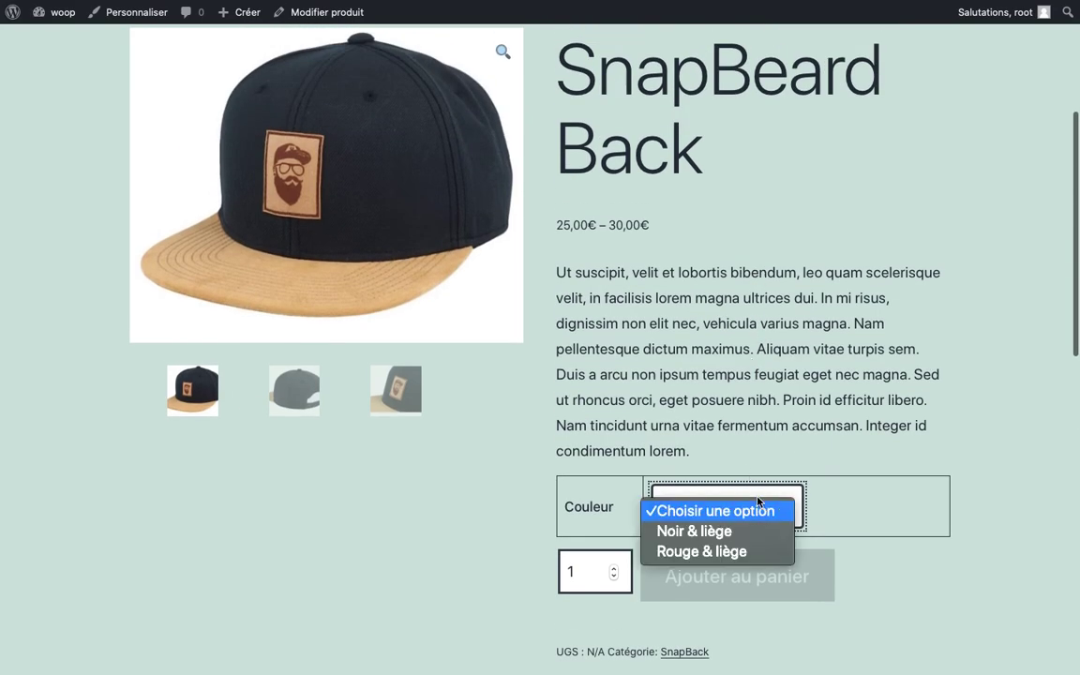
click(701, 551)
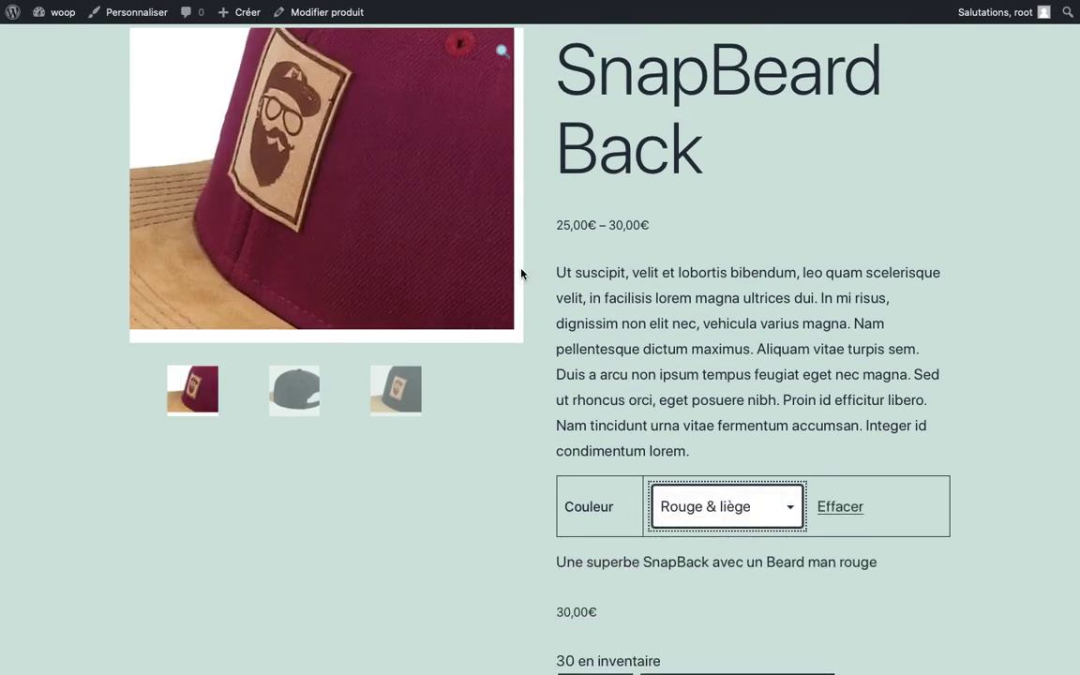
scroll(442, 207, up, 2)
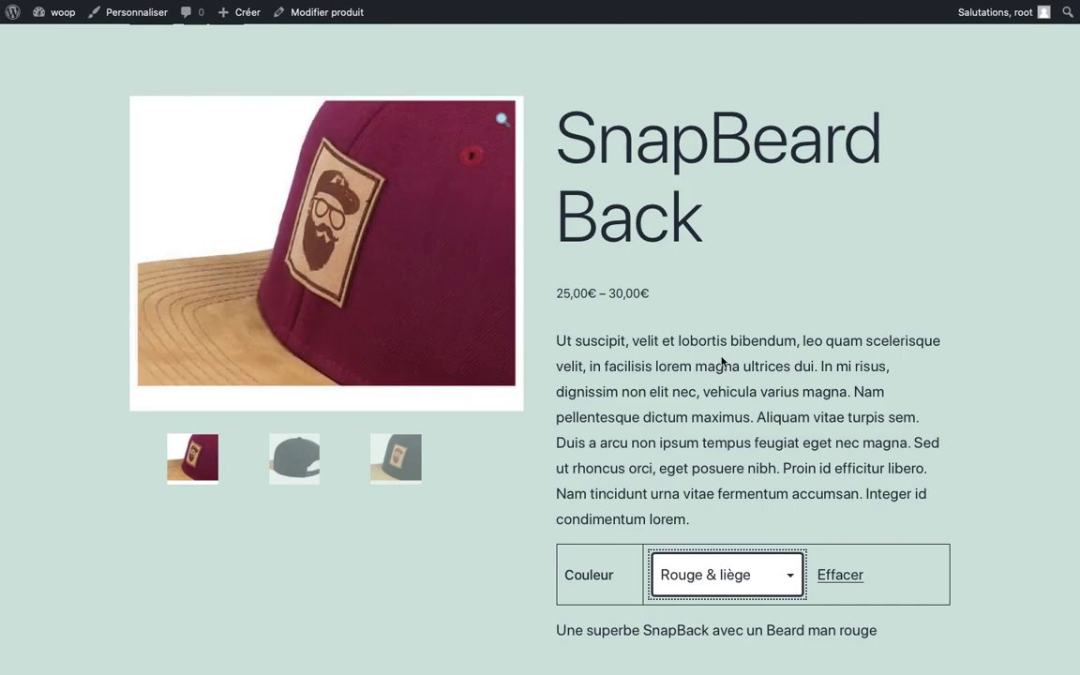
scroll(715, 356, down, 3)
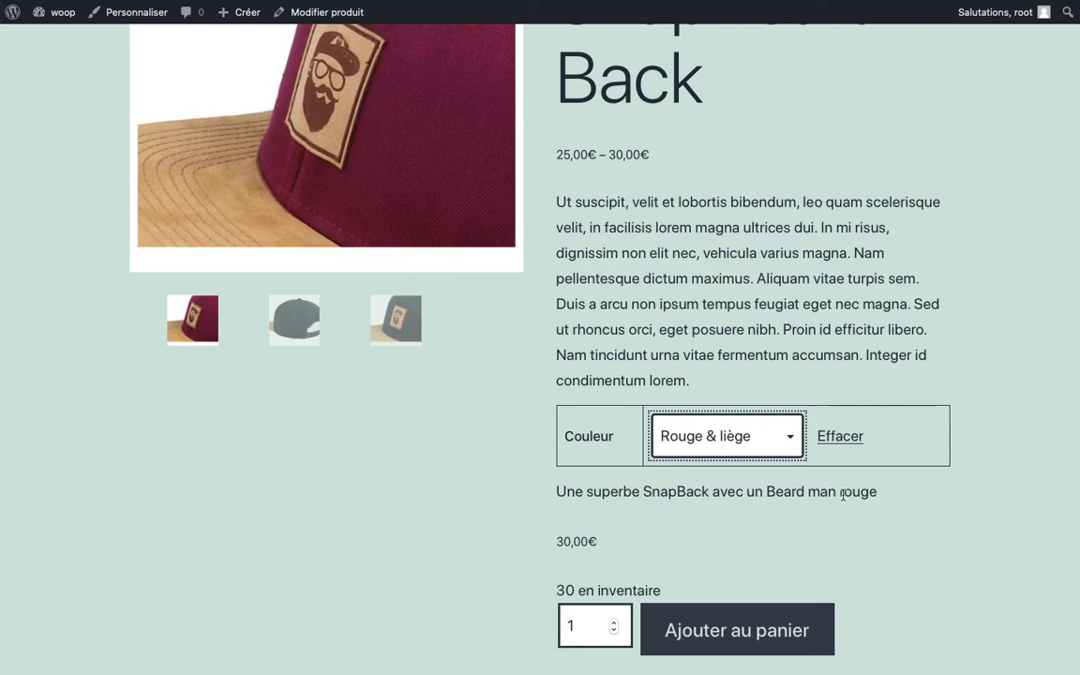
scroll(663, 519, down, 1)
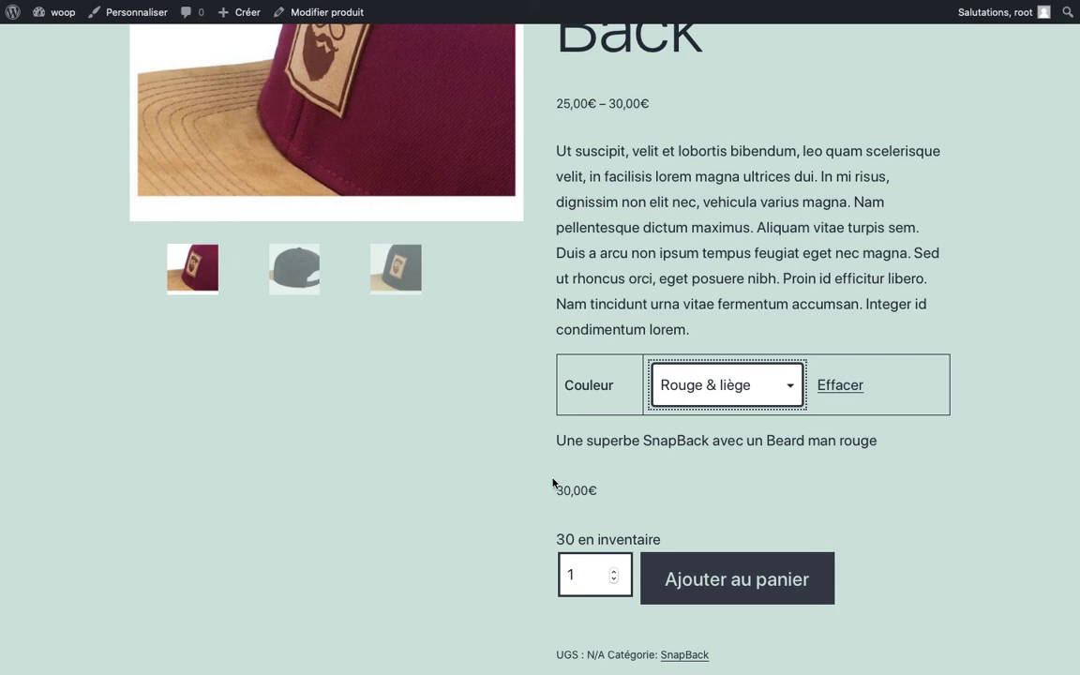
scroll(586, 487, up, 5)
scroll(586, 486, down, 2)
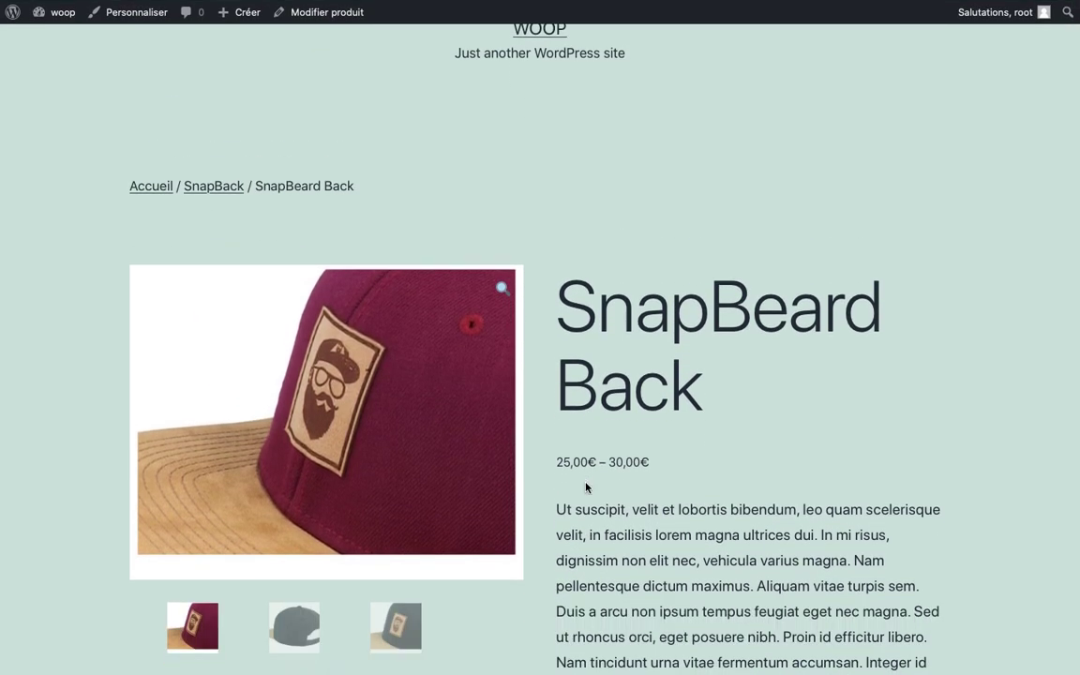
scroll(586, 486, down, 2)
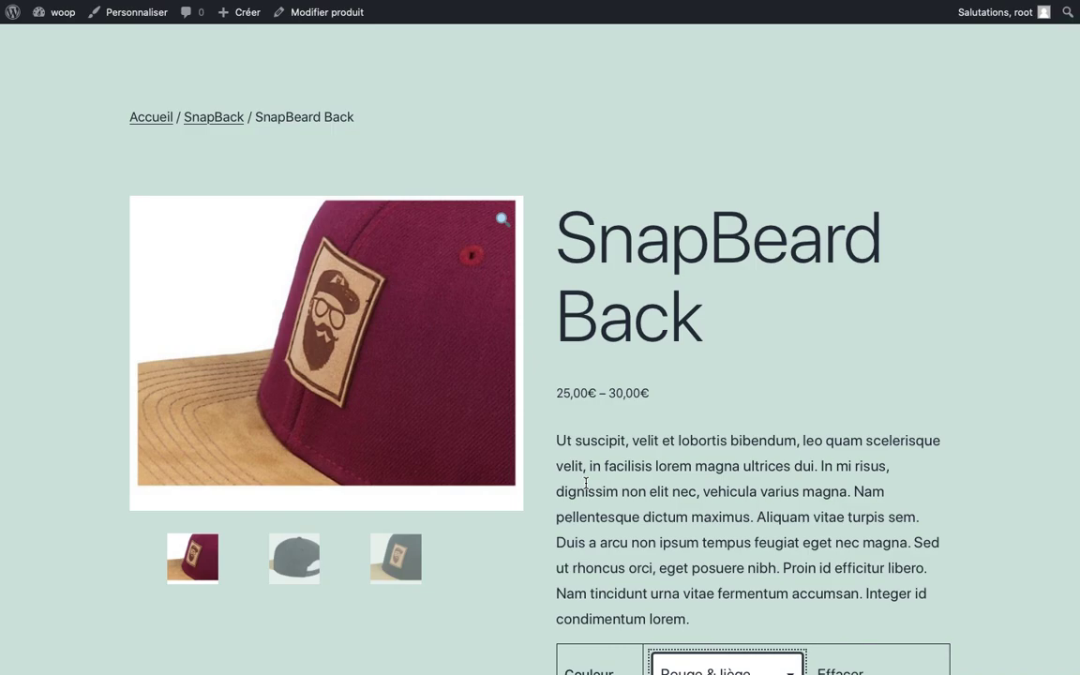
mouse_move(654, 4)
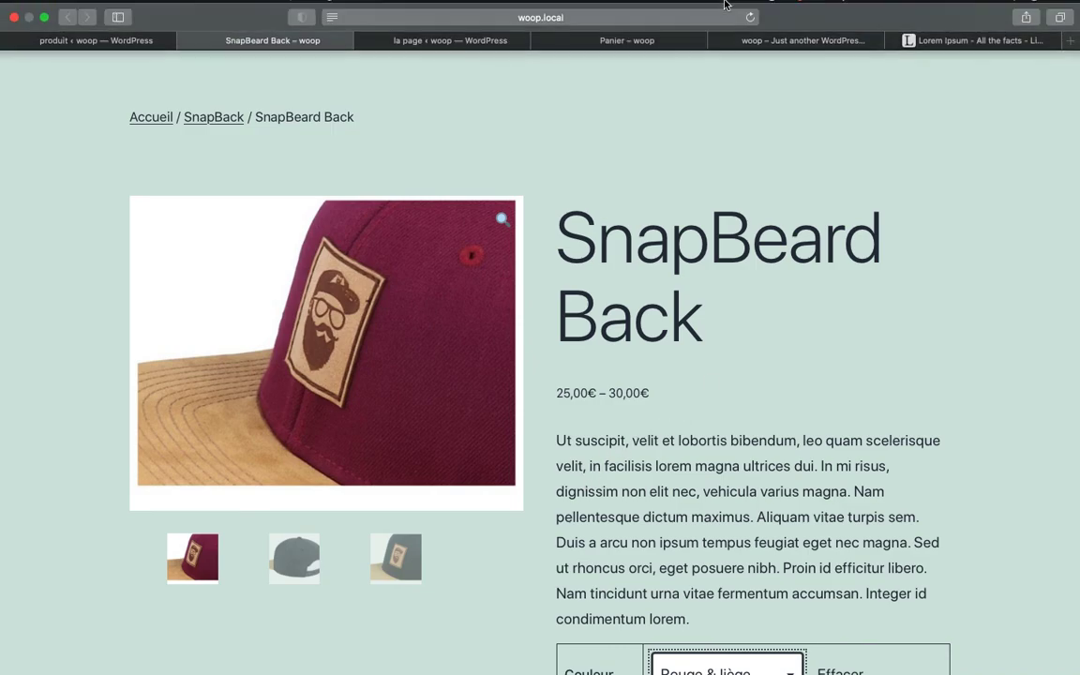